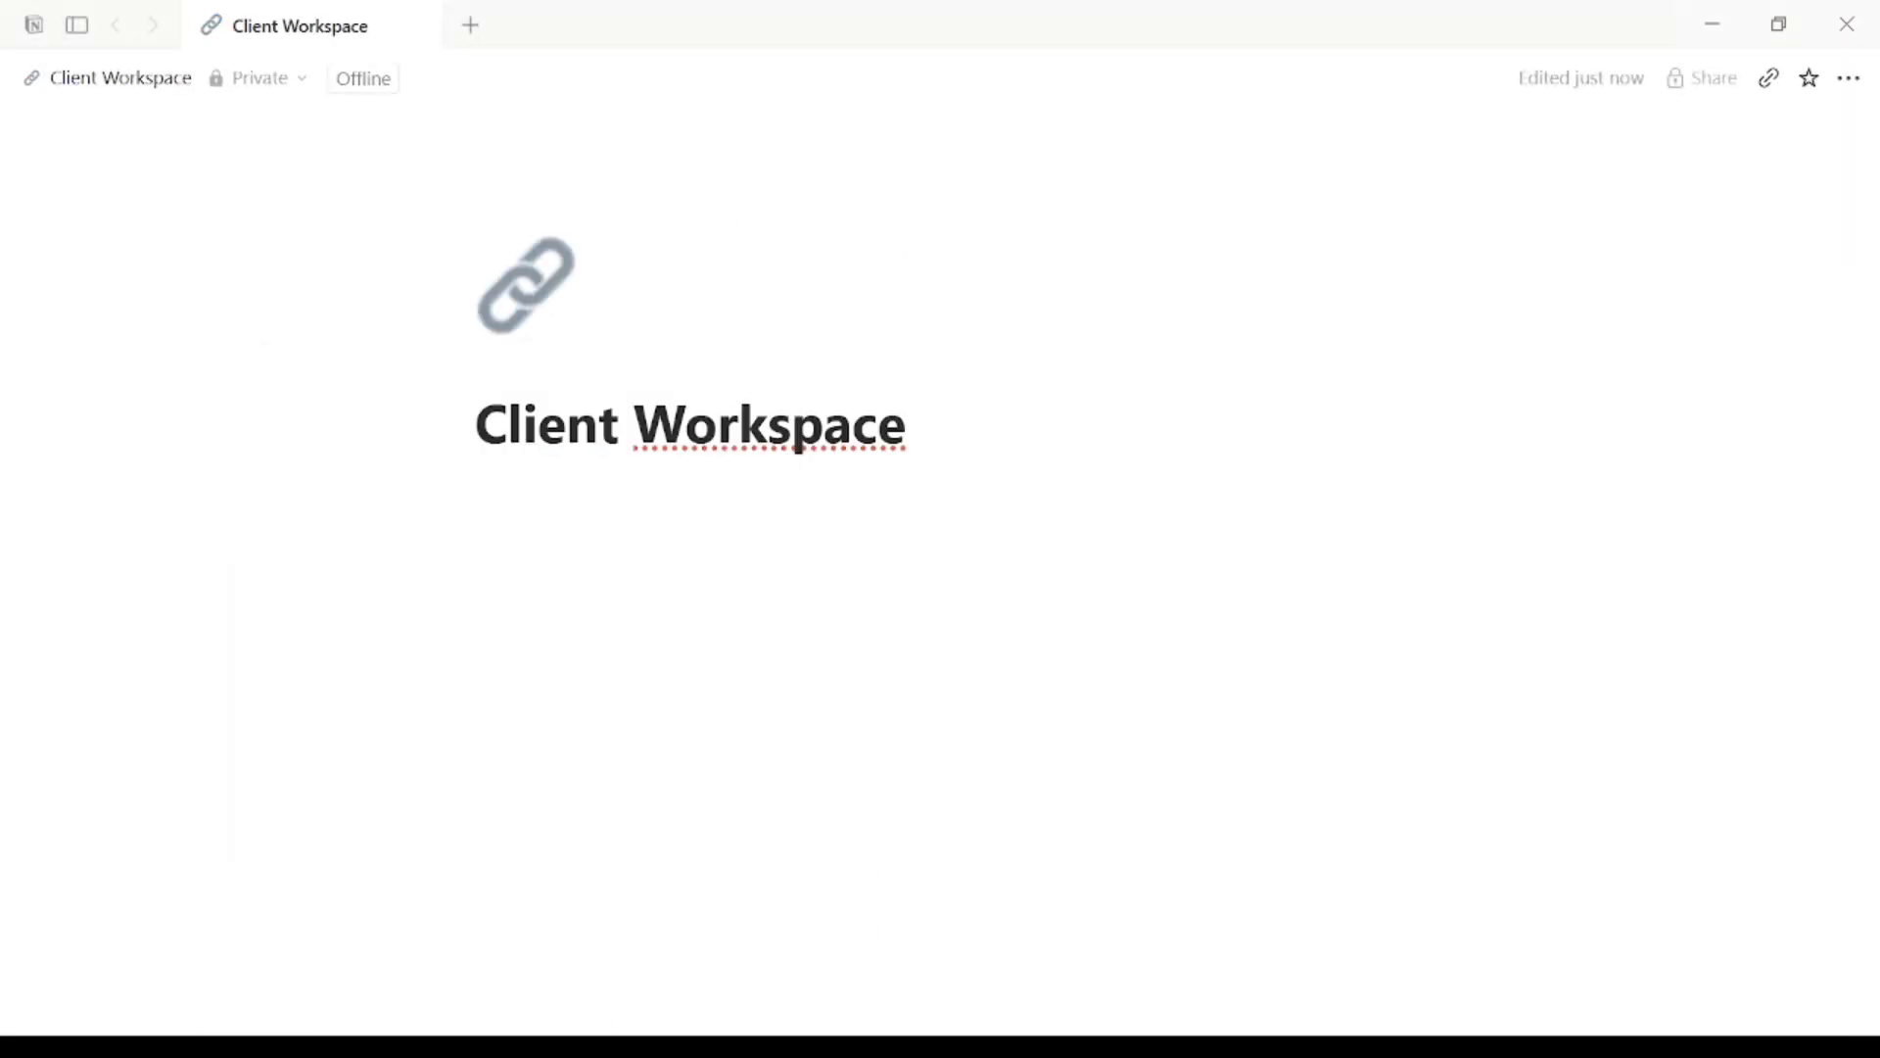
Step: Paste the tagline below the page title and add a divider beneath it
left_click(570, 499)
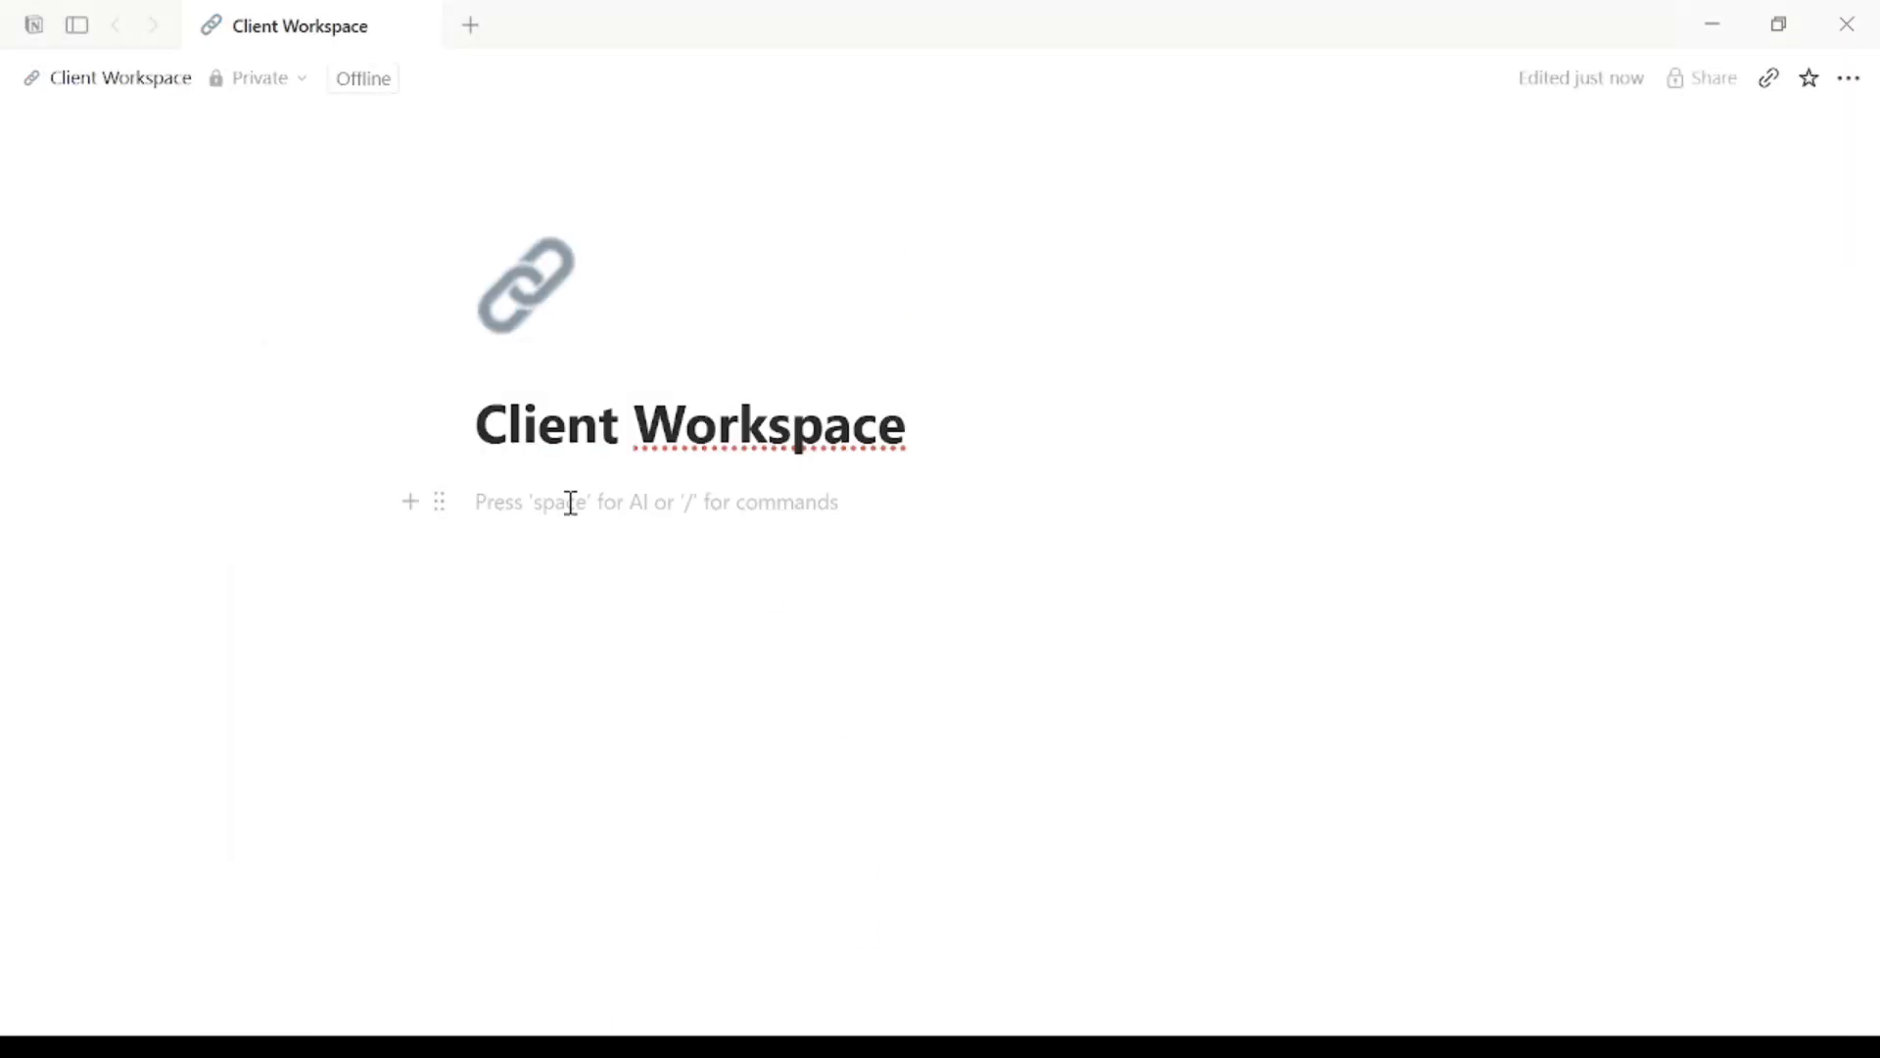
type("Two databases, connected. Your clients and their projects, finally talking.")
key("Return")
type("/D")
key("BackSpace")
left_click(569, 747)
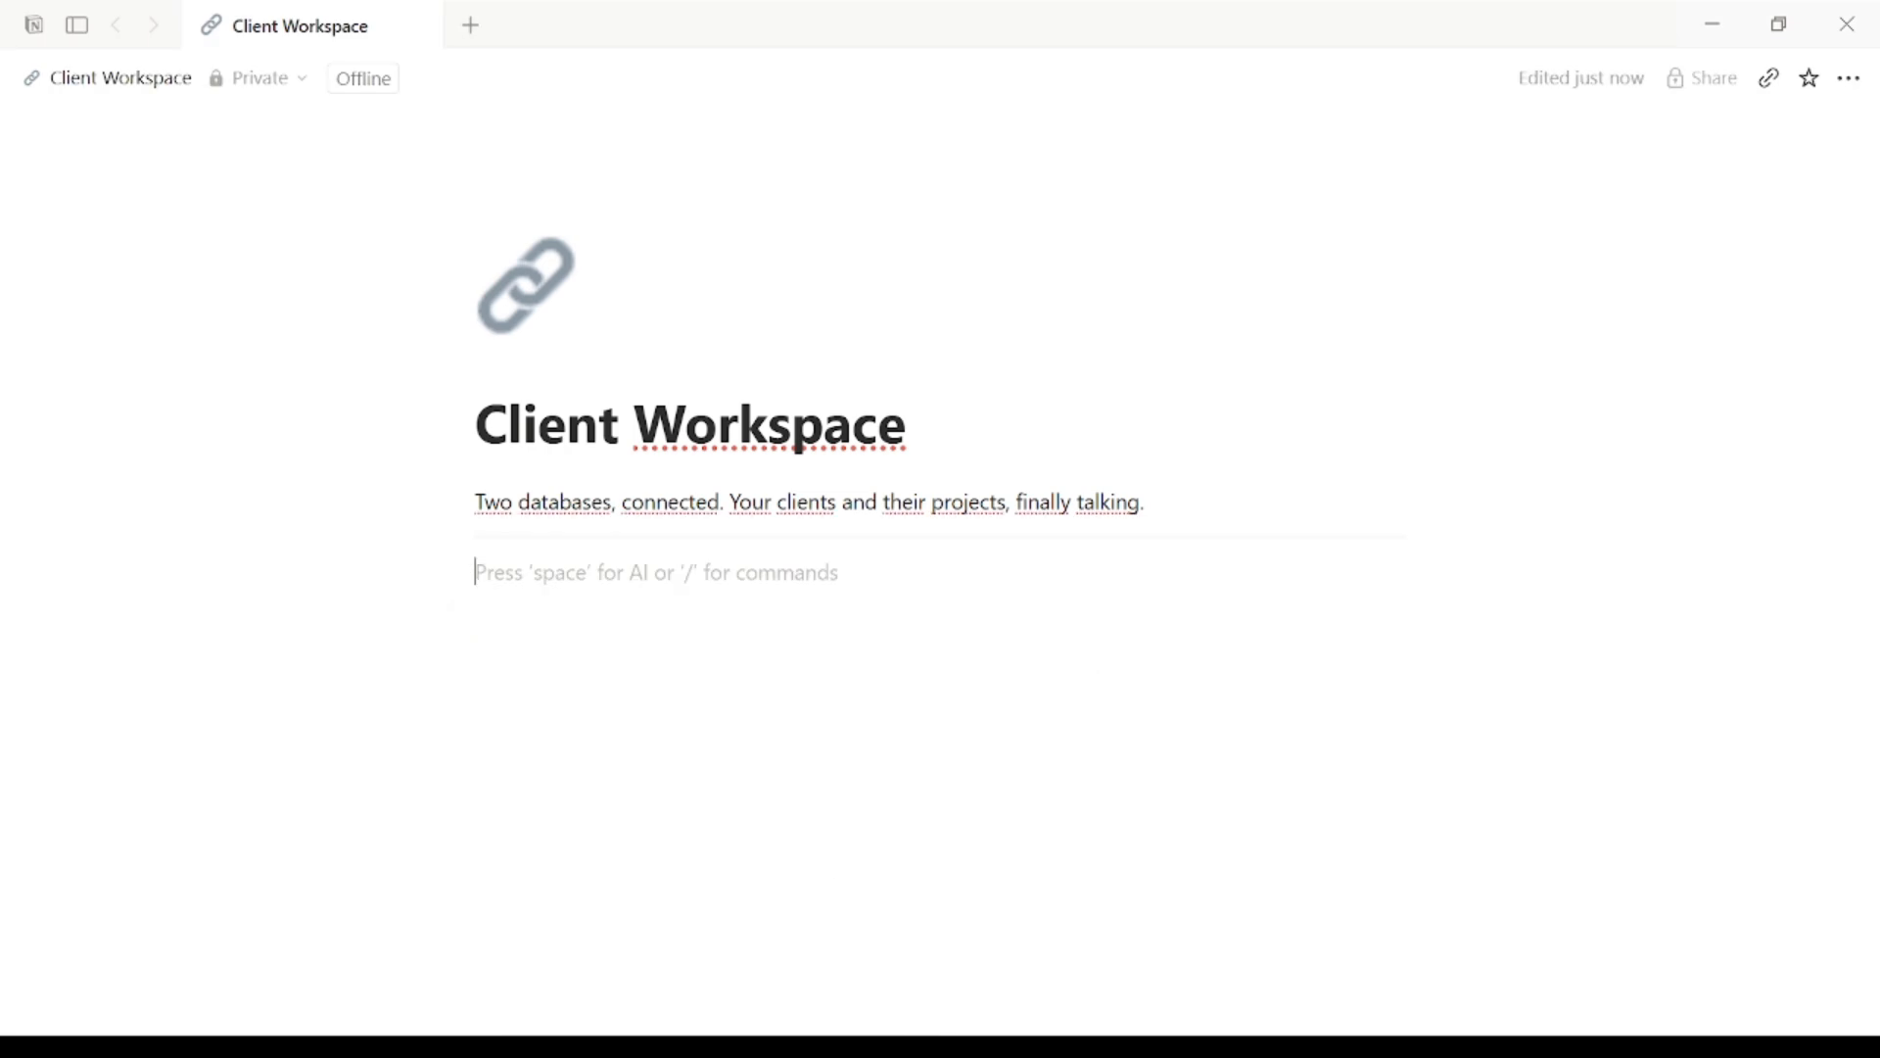
Step: Add a Heading 3 'Clients' with an empty inline table database under it
type("/h")
left_click(613, 794)
type("👤 Clients")
key("Return")
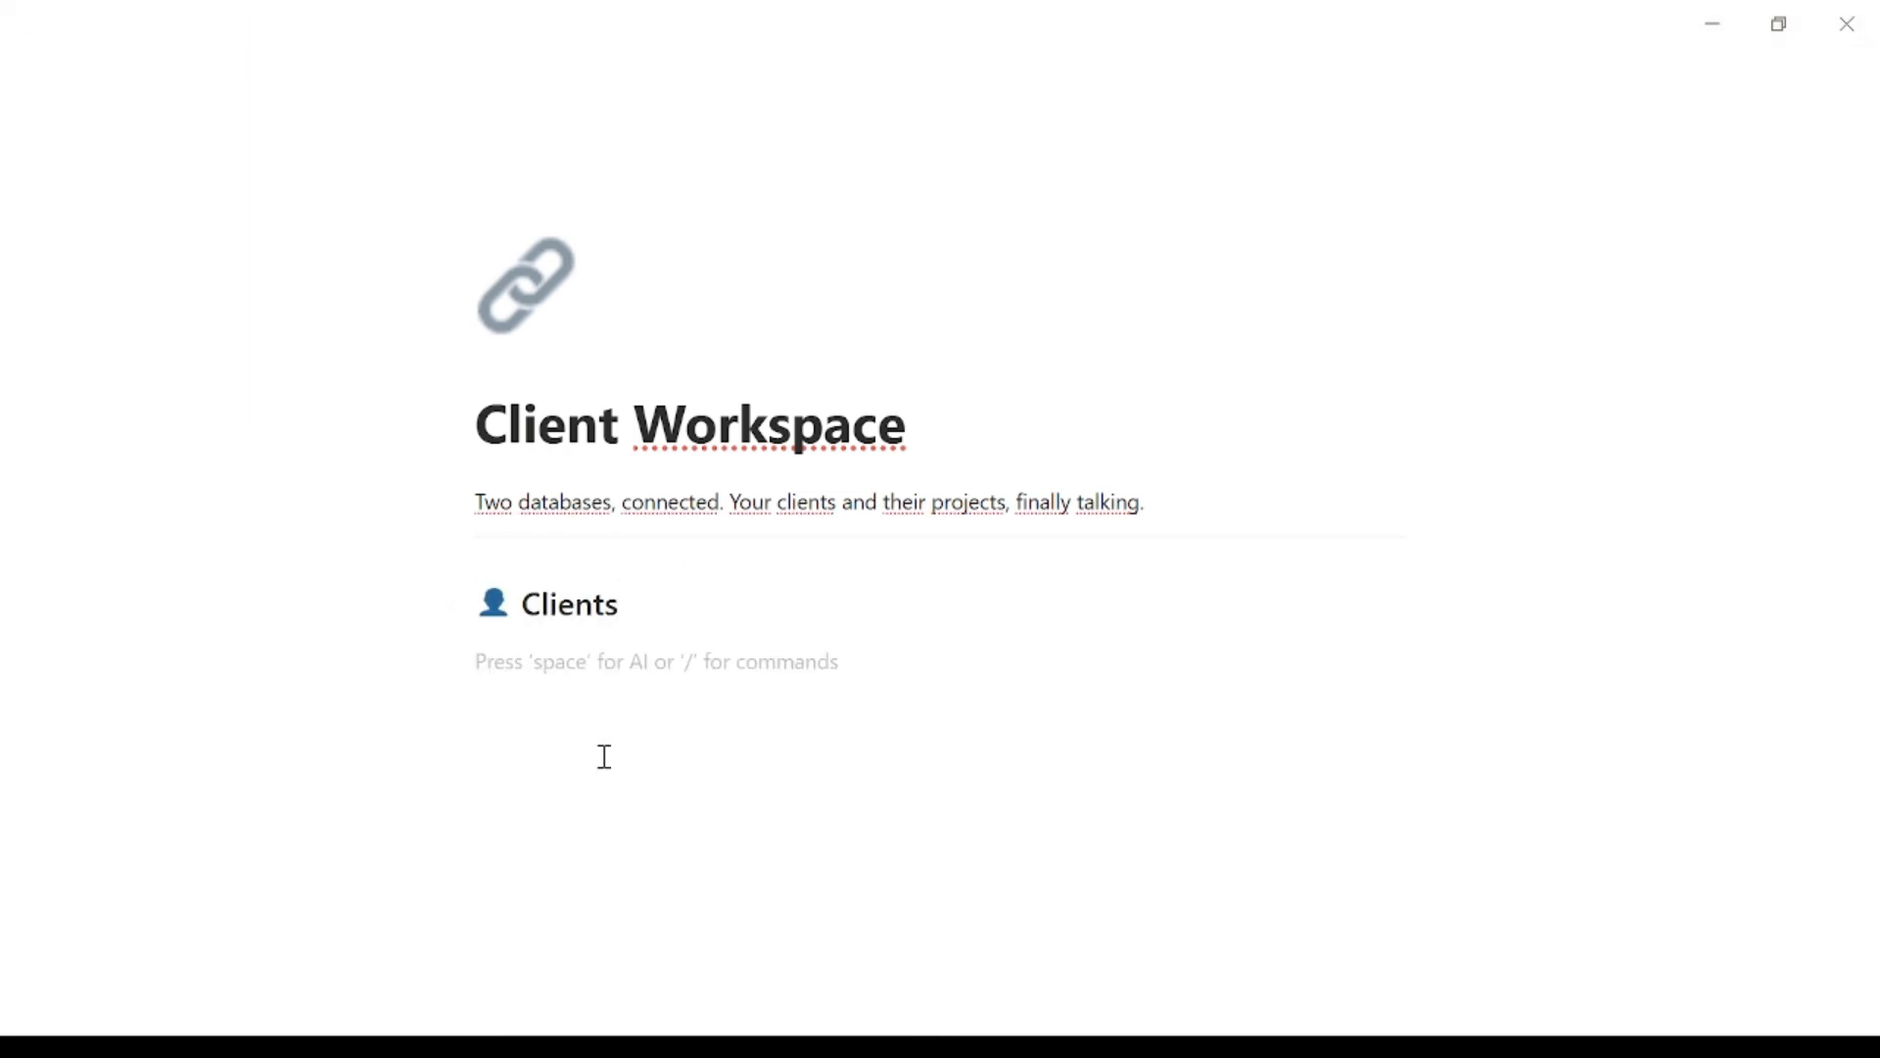
type("/tab")
left_click(608, 369)
key("Escape")
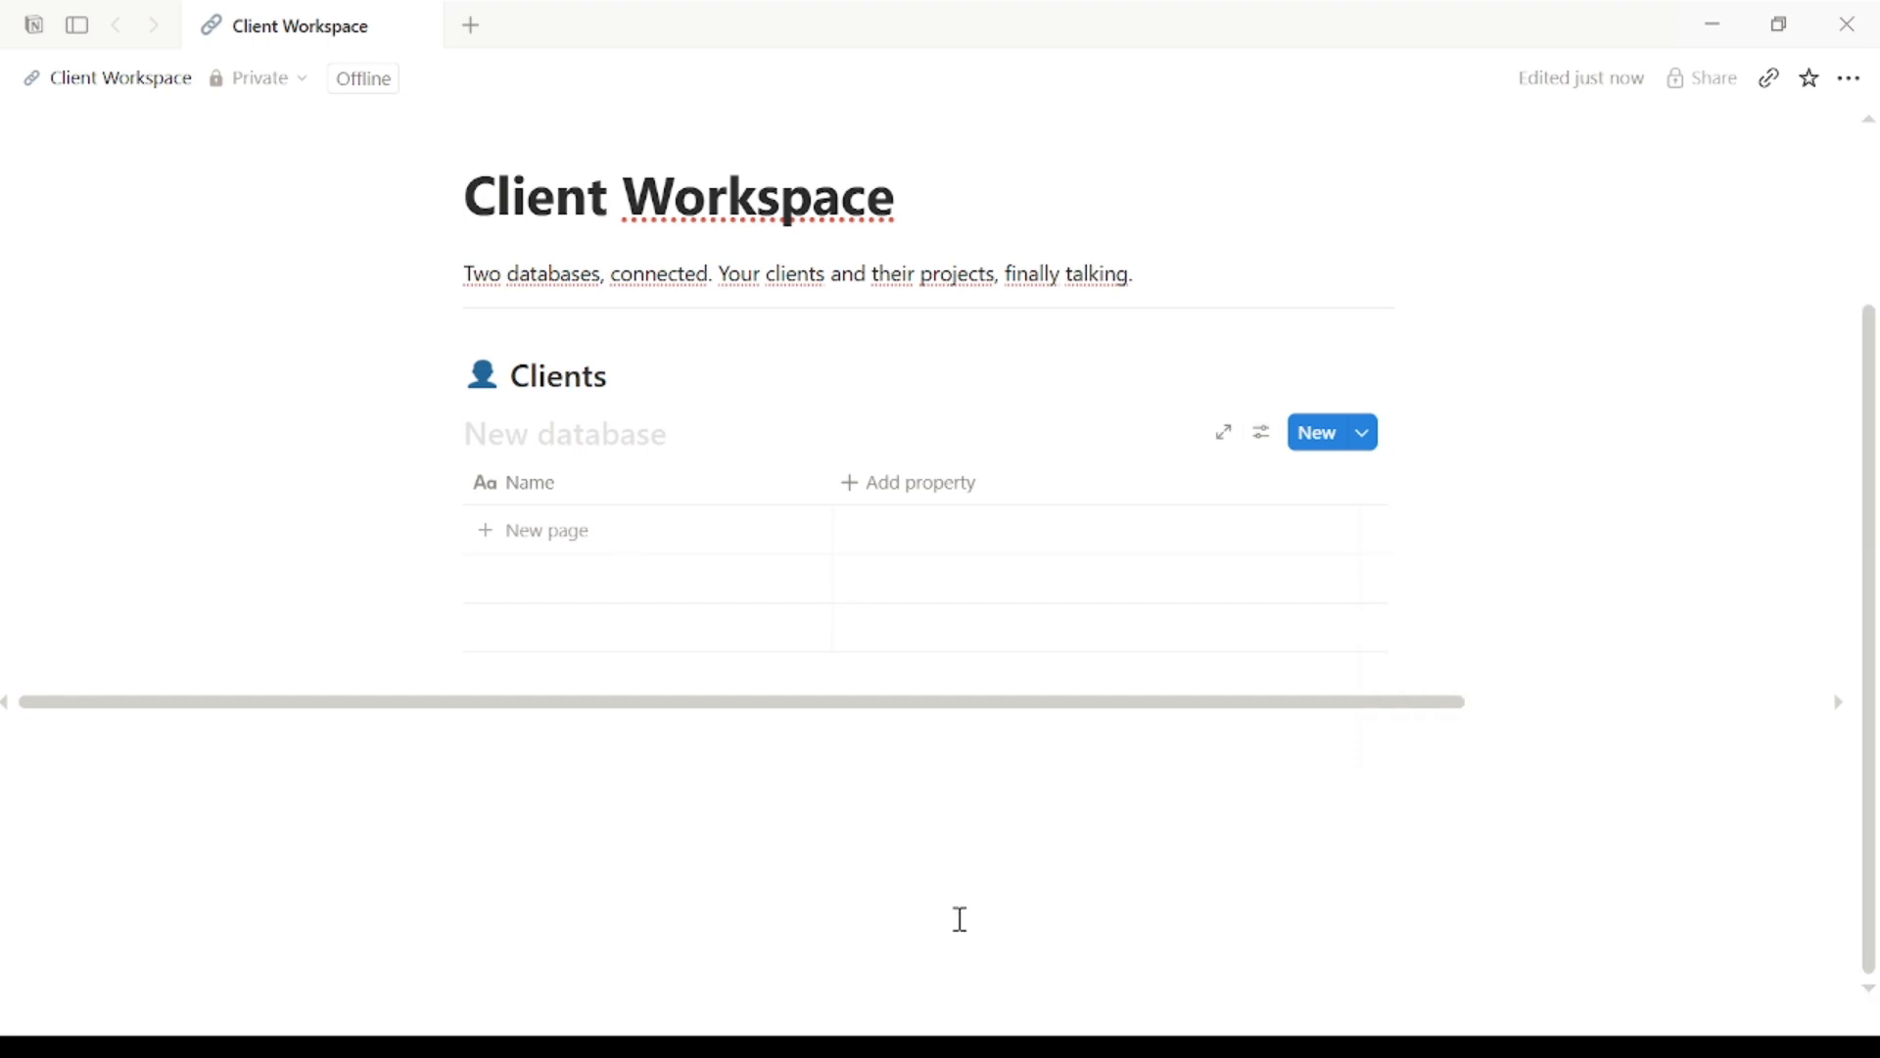
Step: Add a Select-type column named Status to the Clients table
left_click(858, 490)
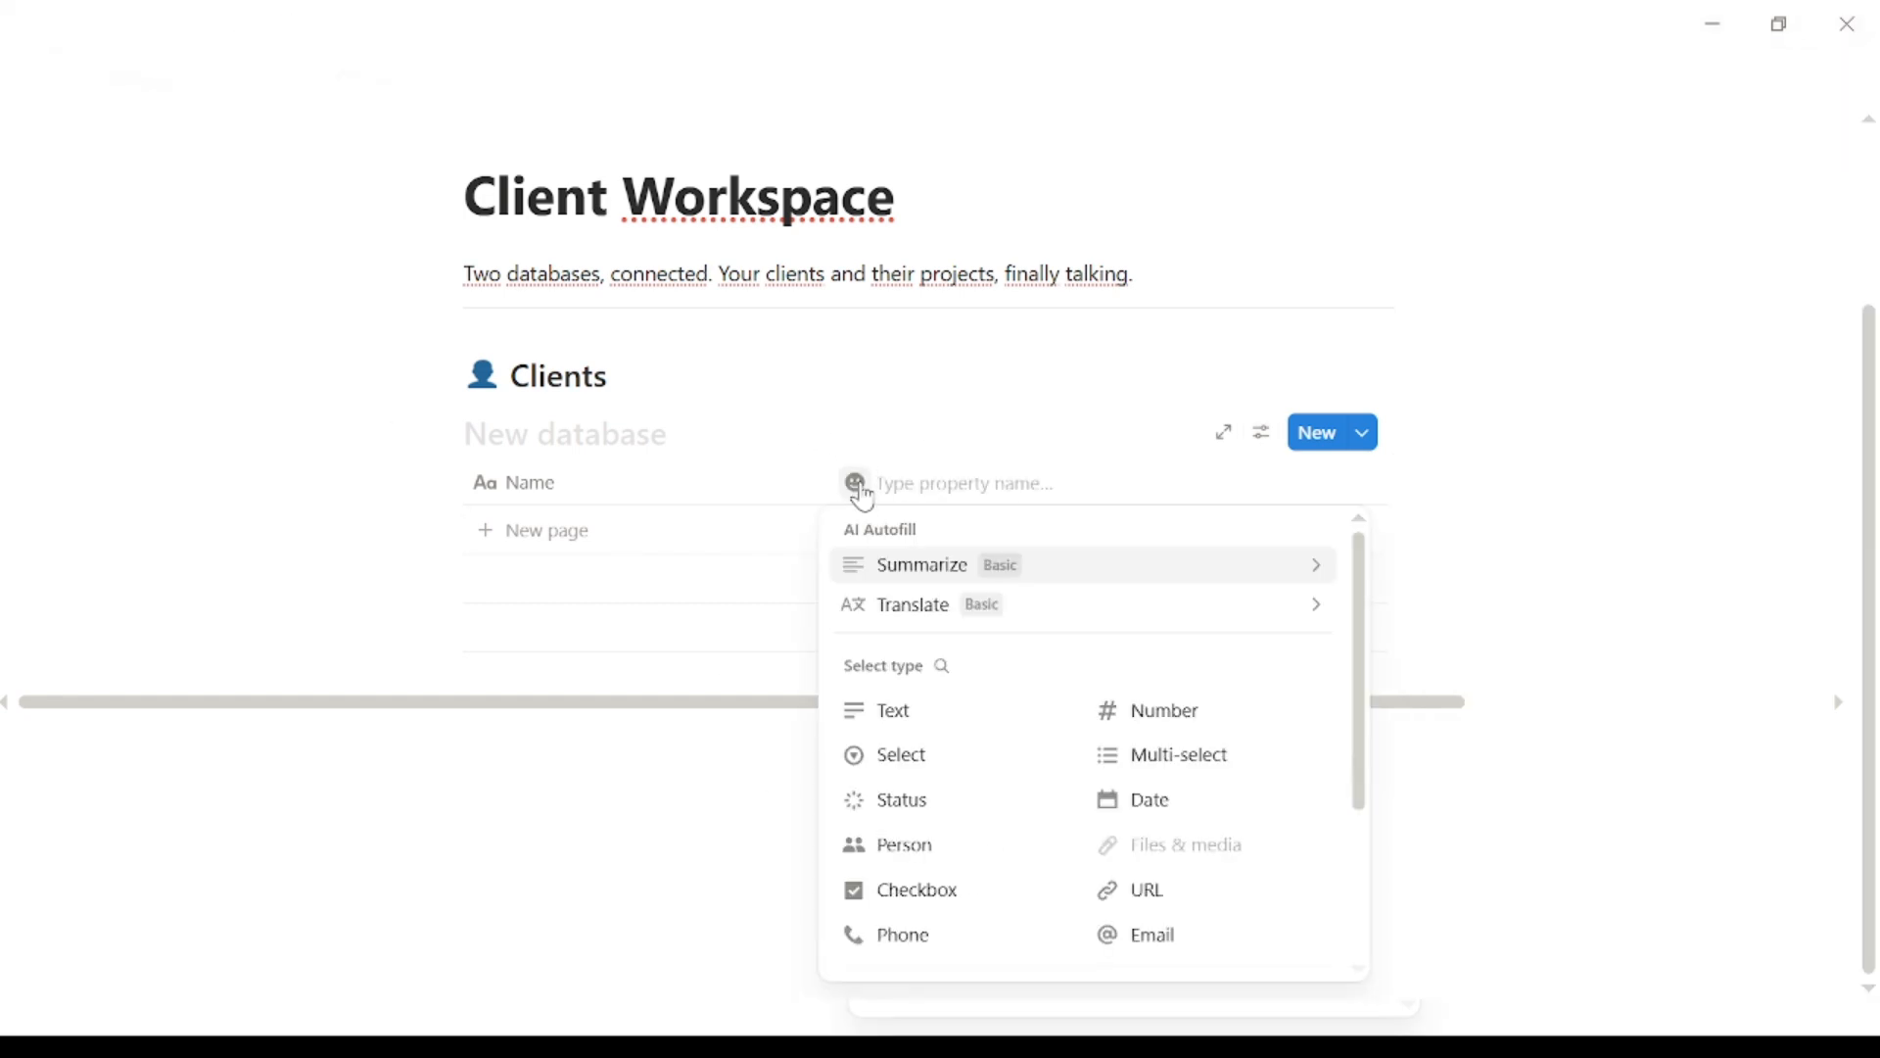
type("Status")
left_click(1043, 754)
Step: Give the Status column the options Active, Lead and Past
left_click(969, 491)
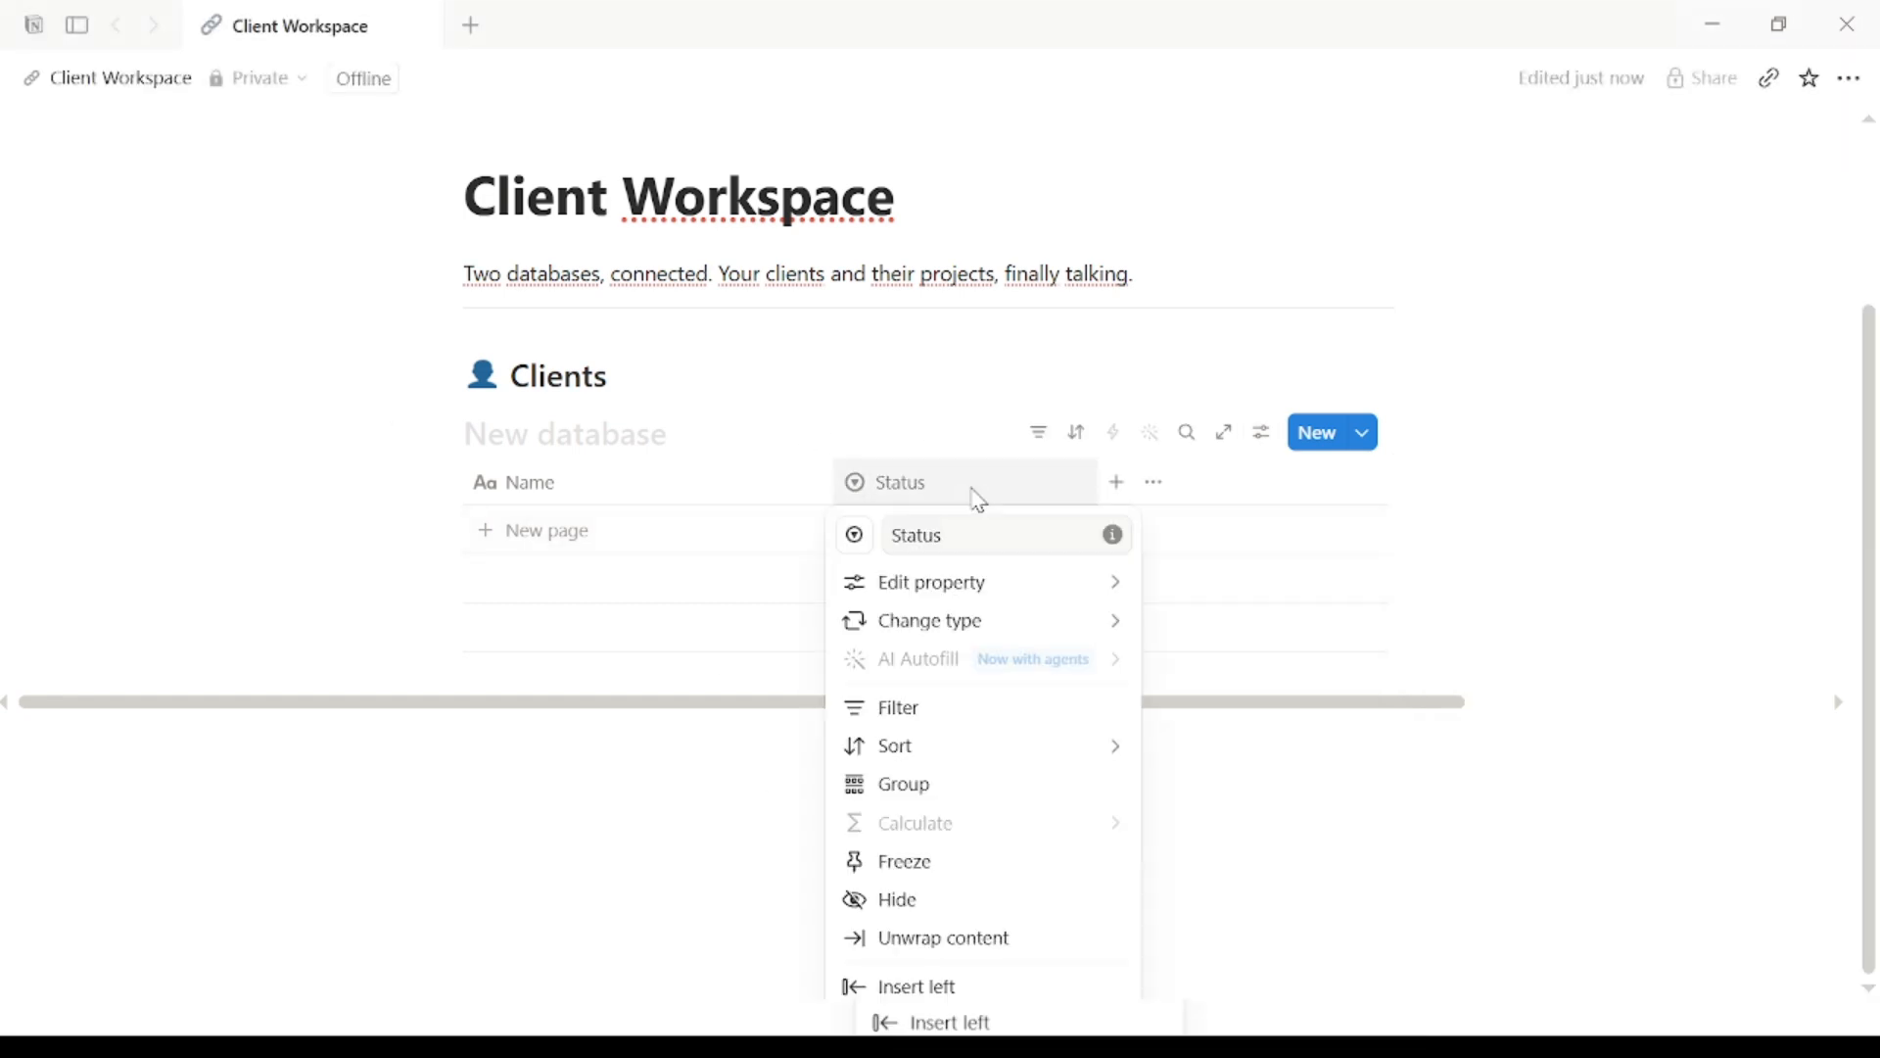
mouse_move(1102, 456)
left_click(1268, 544)
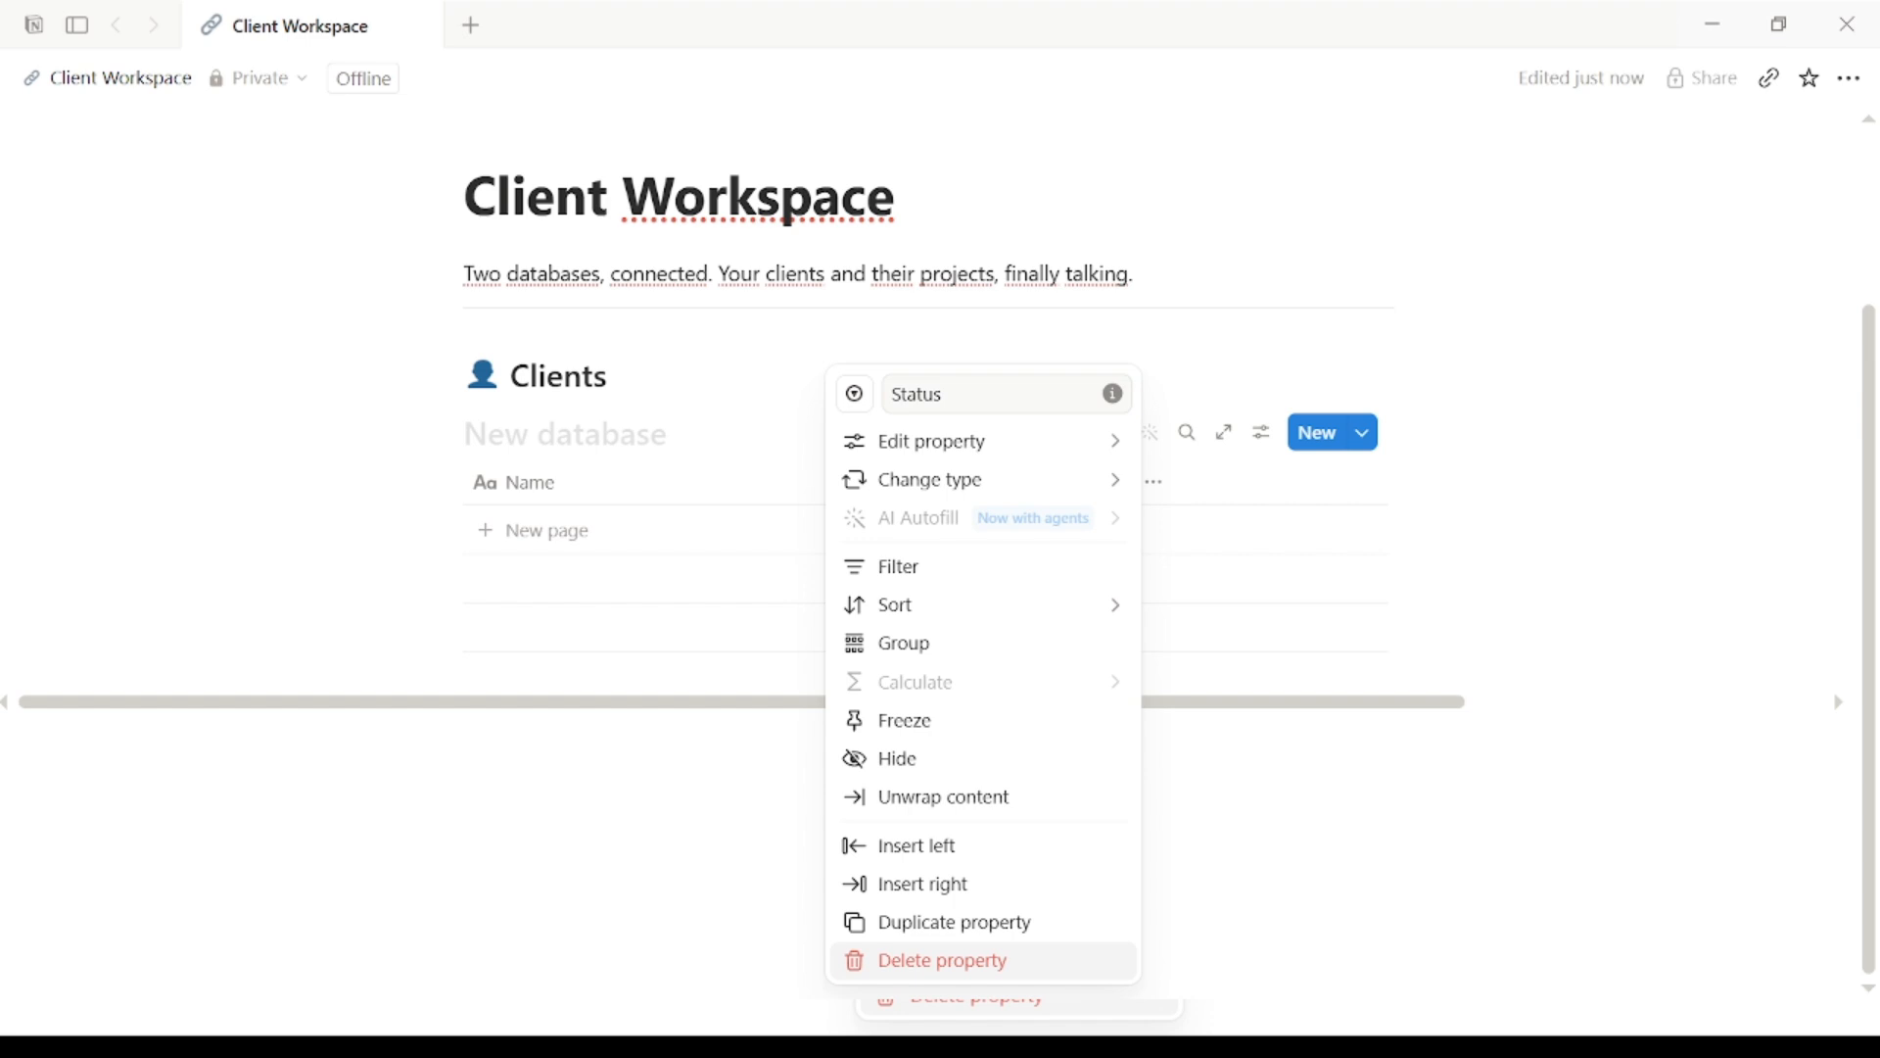
left_click(1213, 542)
type("Active")
key("Return")
type("L")
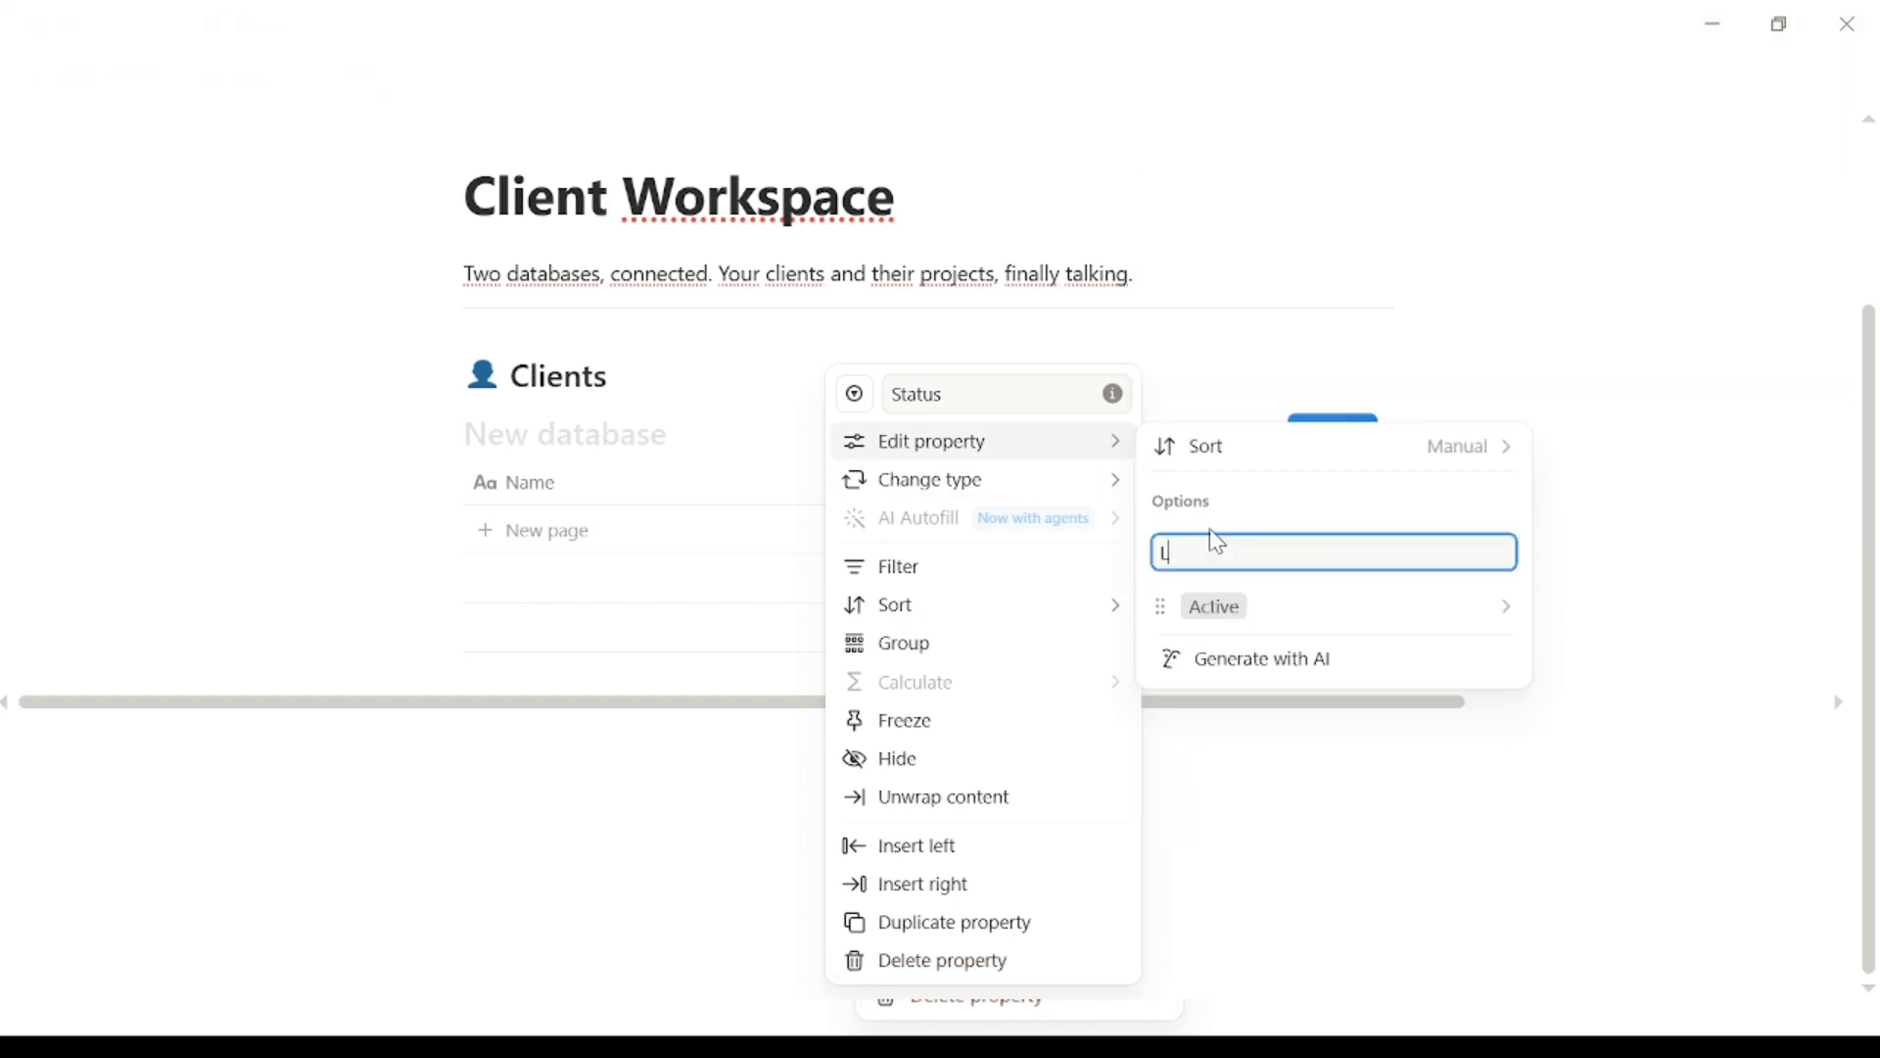
type("ead")
key("Return")
type("Past")
key("Return")
left_click(706, 722)
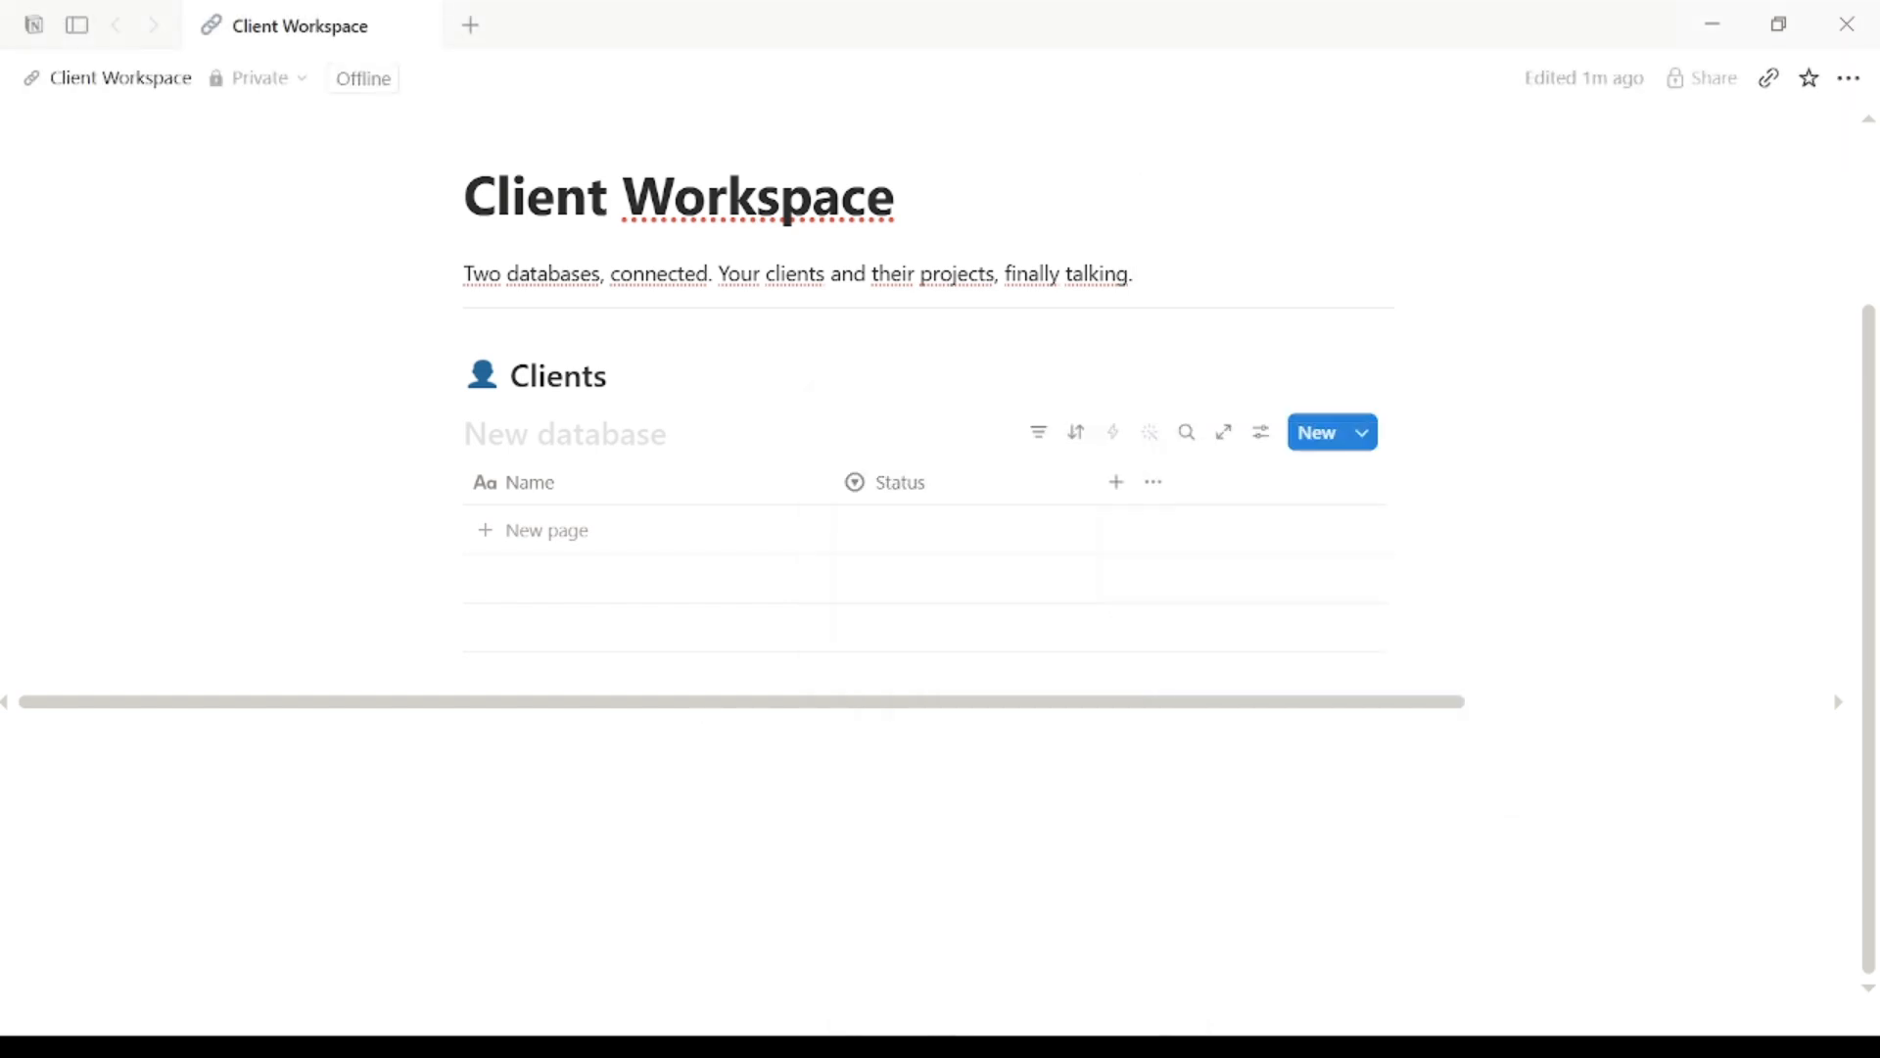
Step: Add client rows Acme Corp and BlueSky Media, both with Active status
left_click(540, 530)
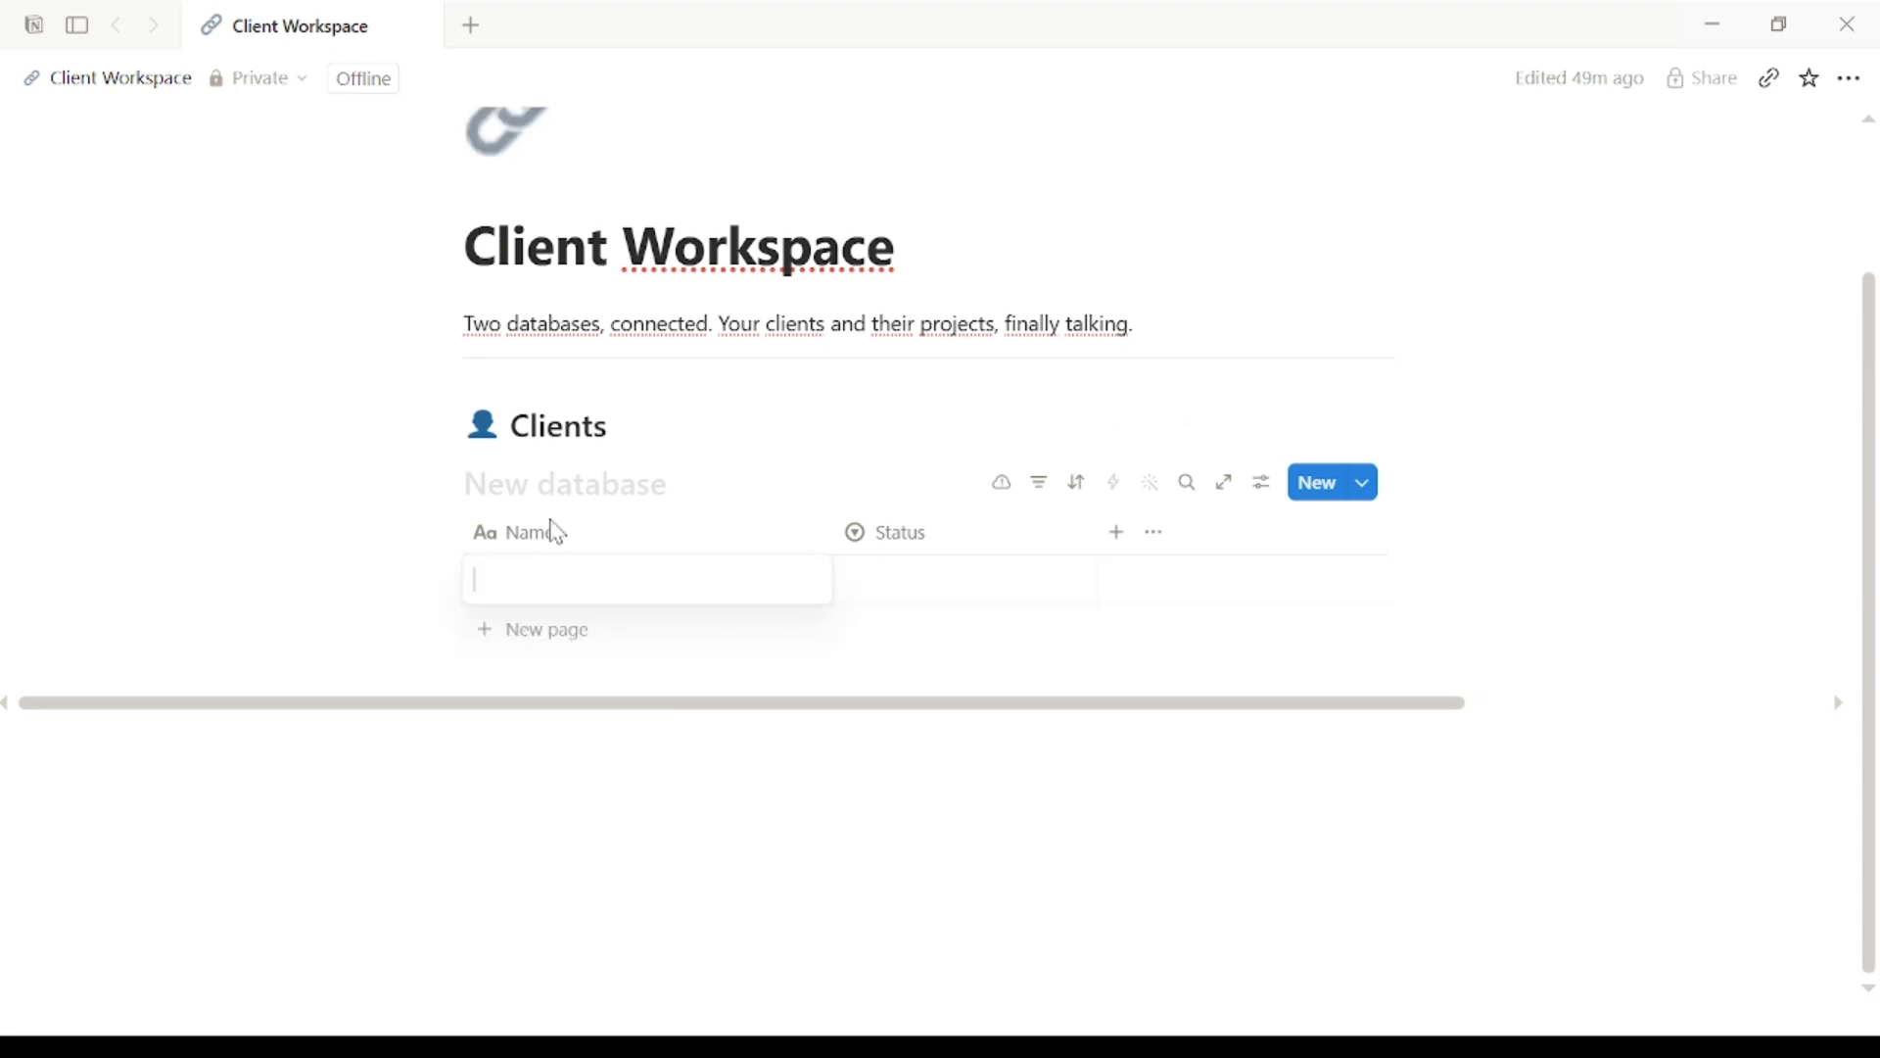
type("Acme Corp")
left_click(965, 573)
left_click(913, 738)
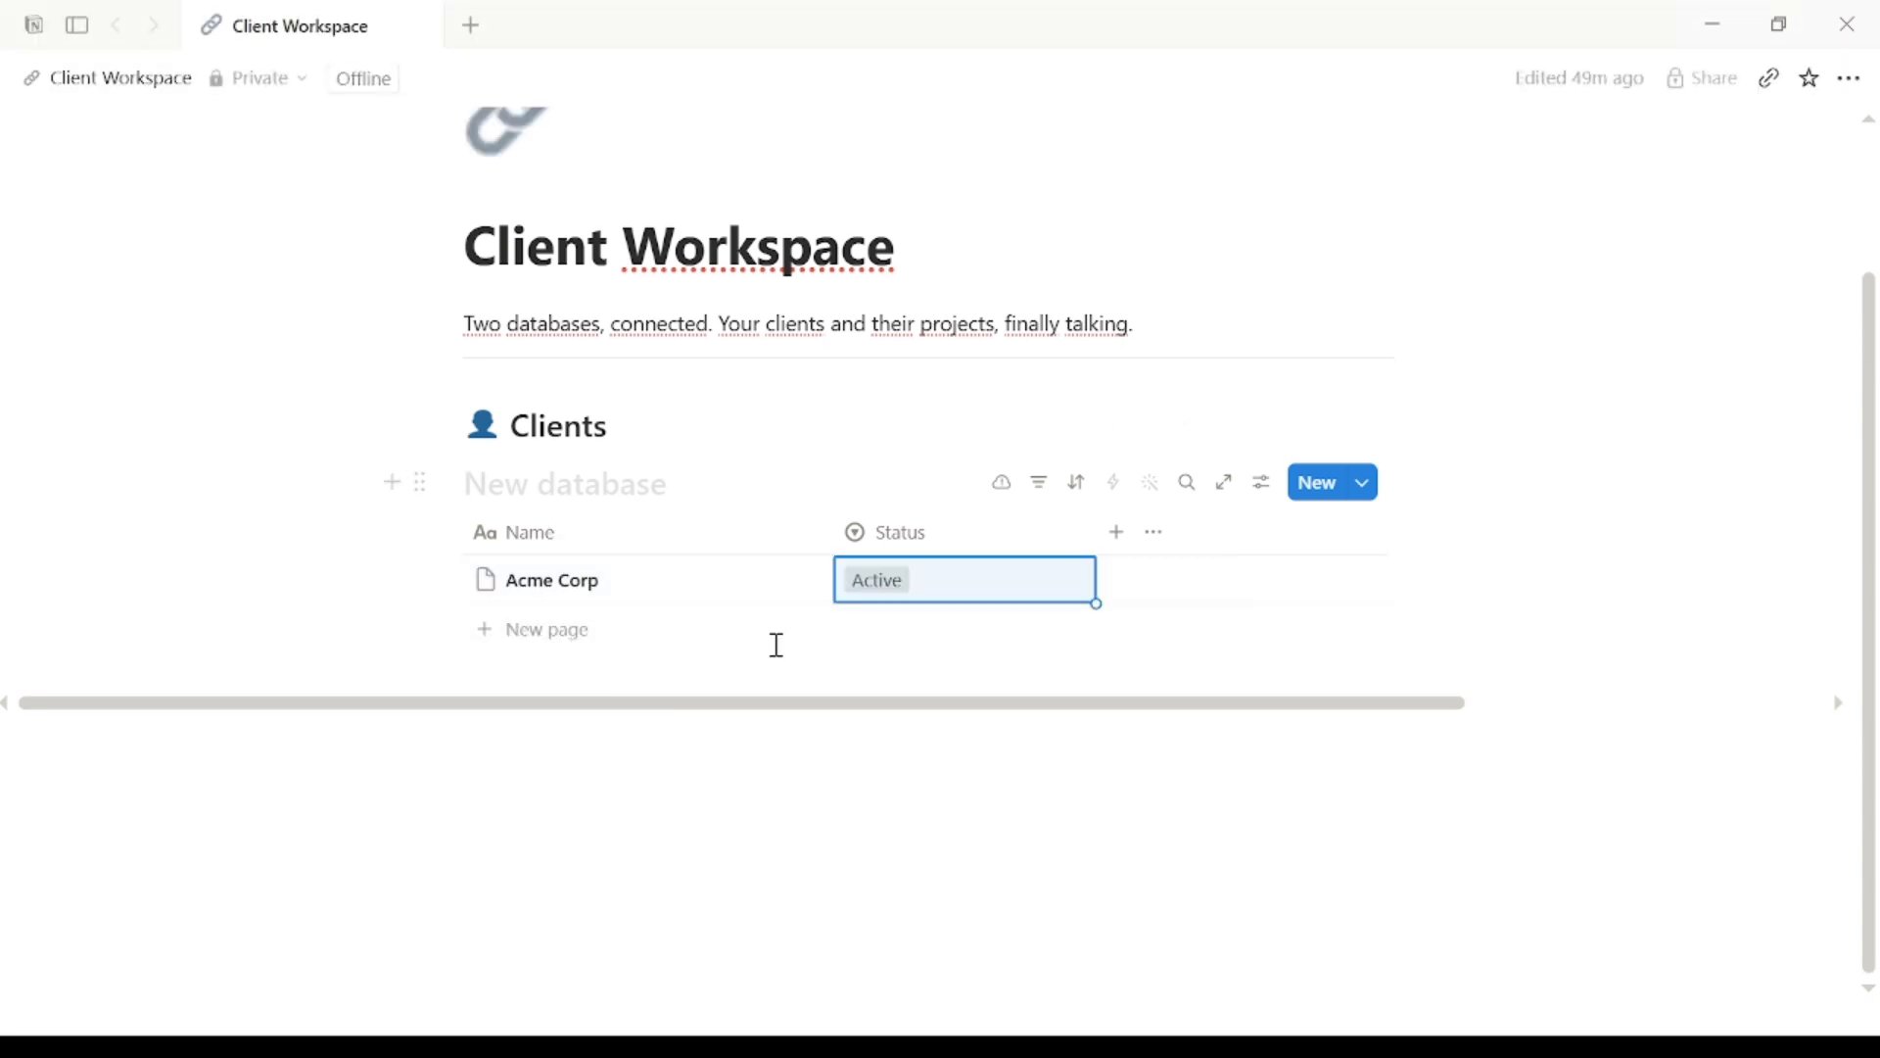
left_click(529, 630)
type("BlueSky Media")
left_click(932, 639)
left_click(927, 785)
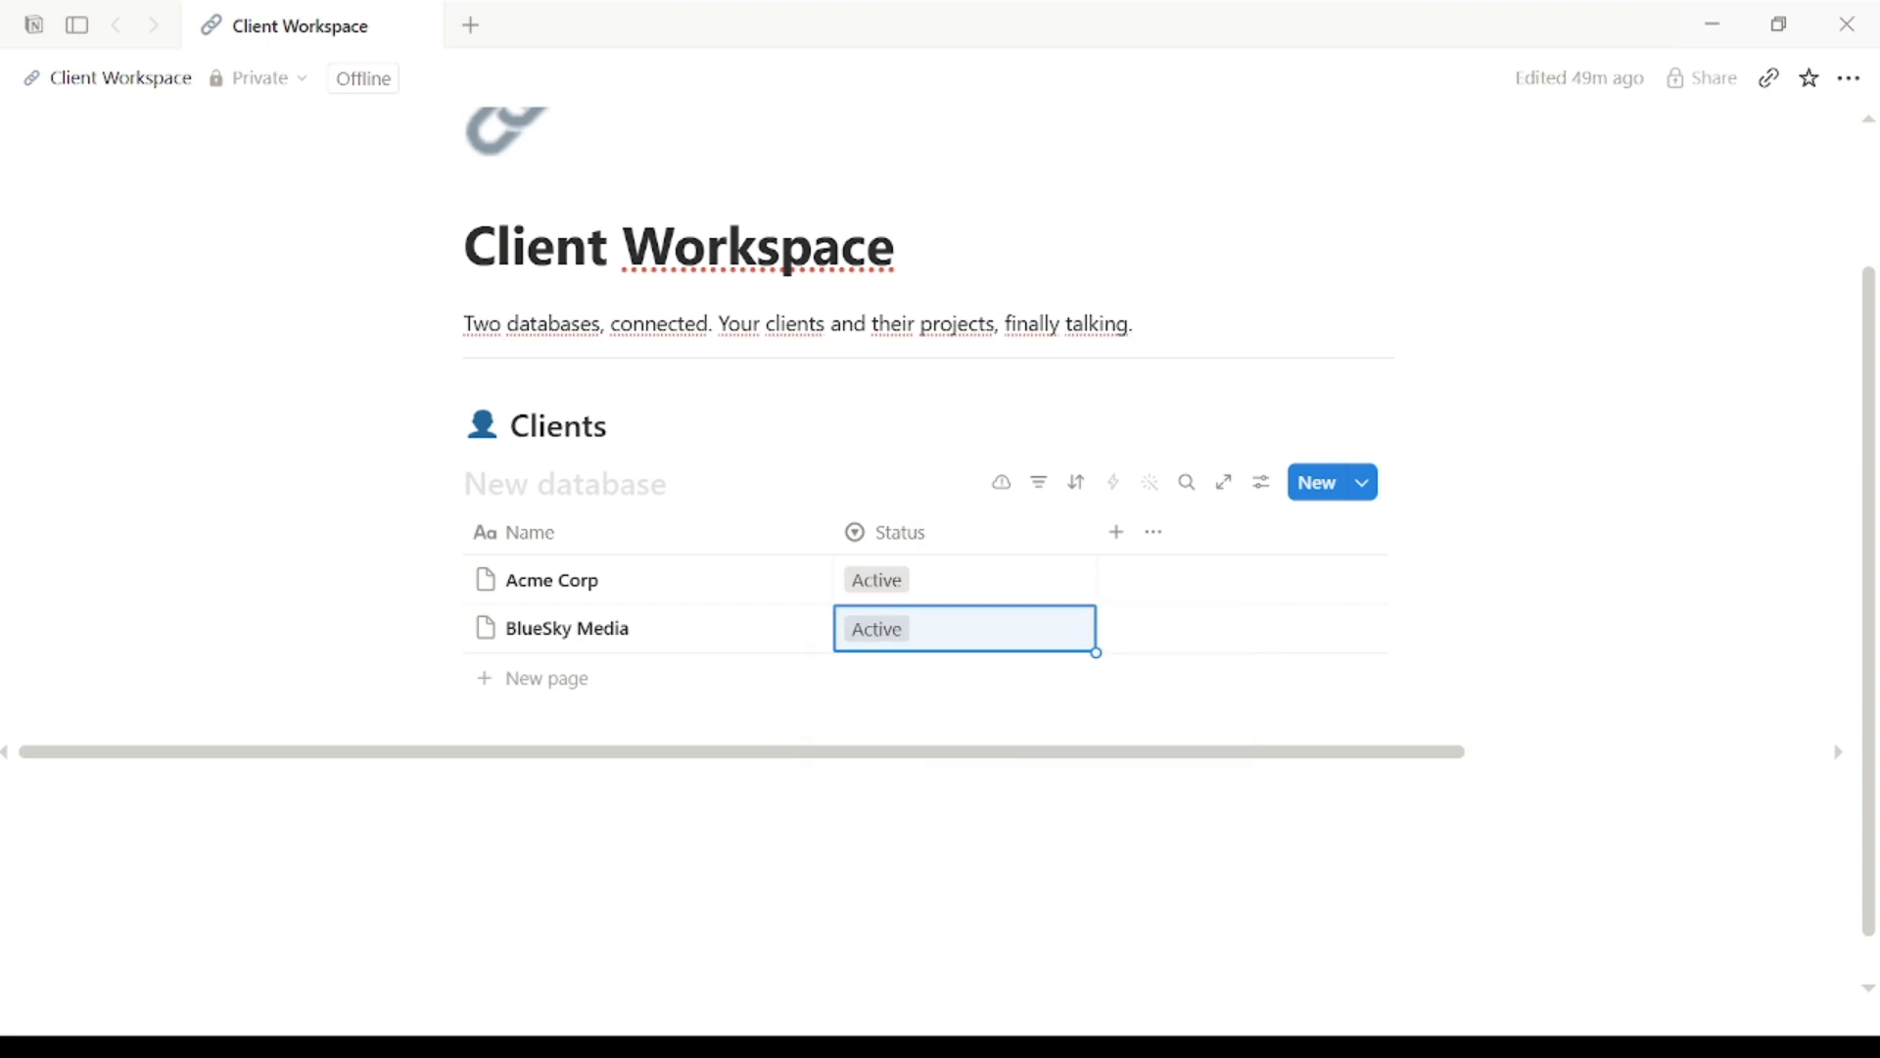
Step: Add Green Foods as a client row with Lead status
left_click(489, 680)
type("Green Foods")
left_click(894, 676)
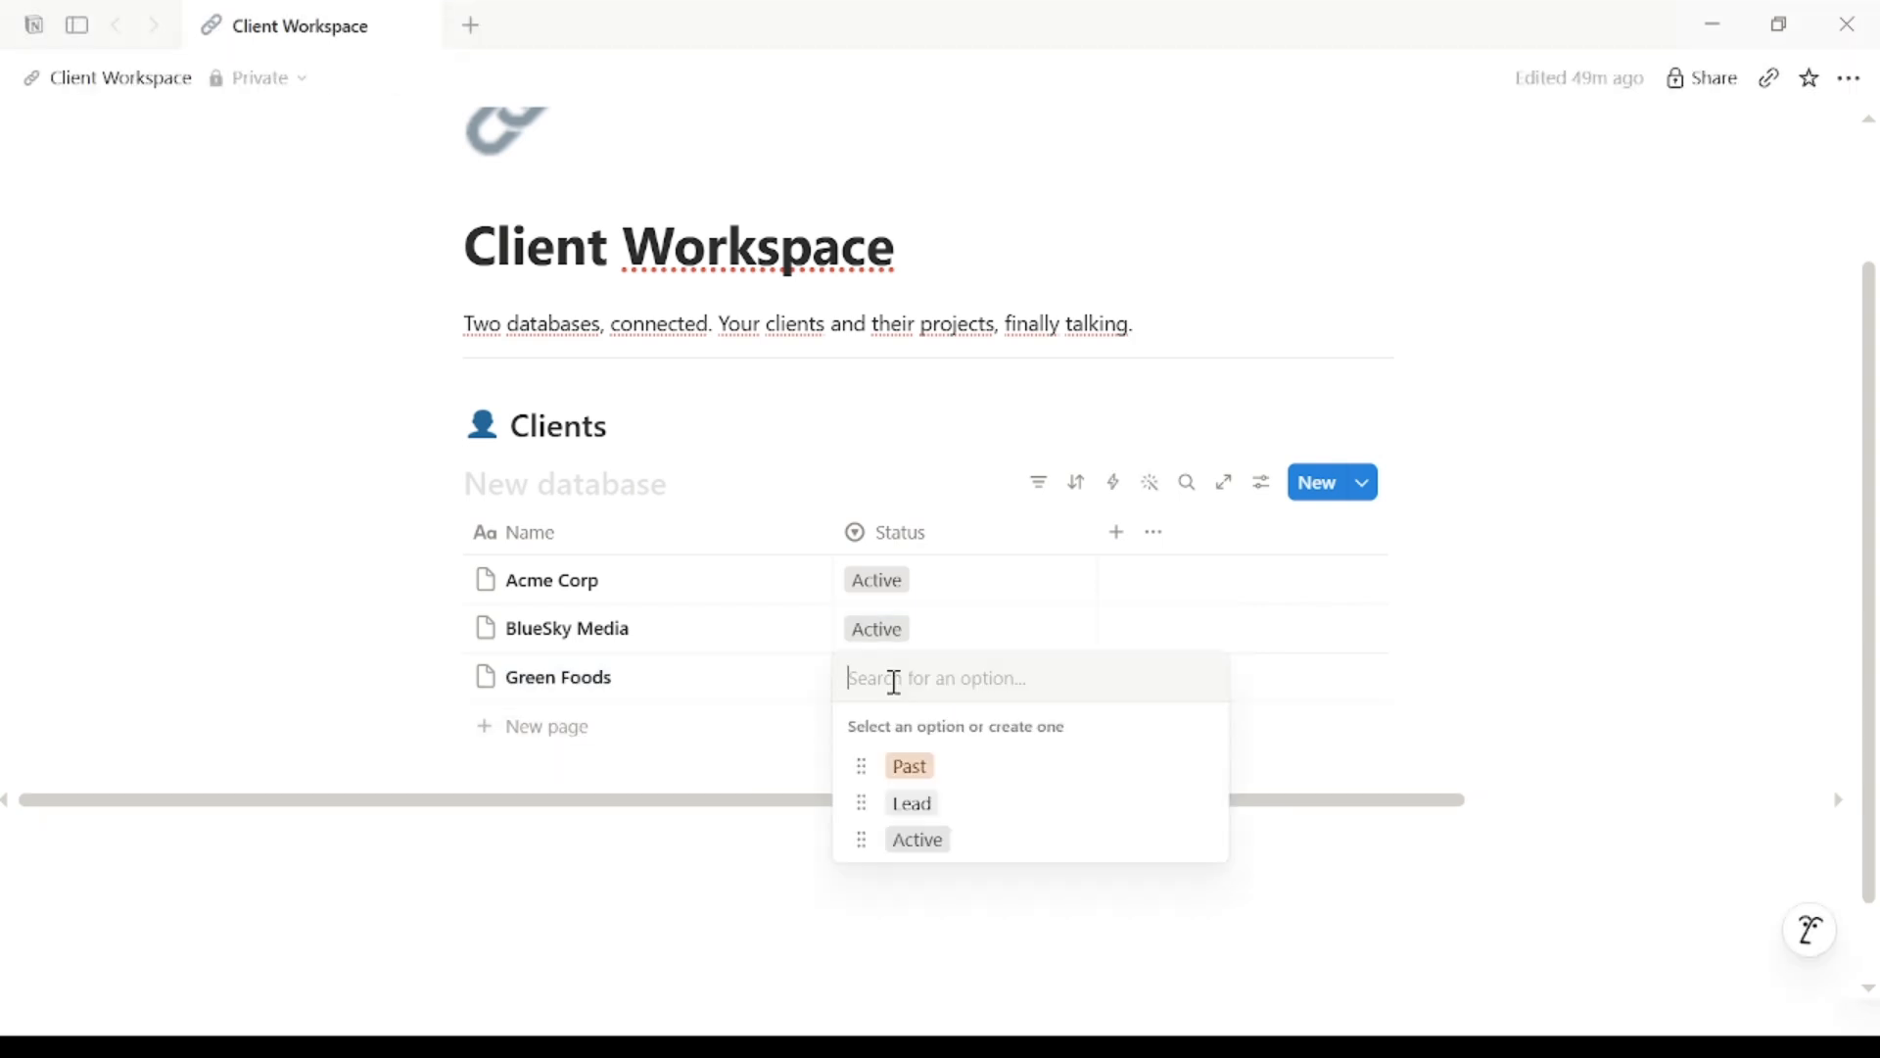
left_click(916, 805)
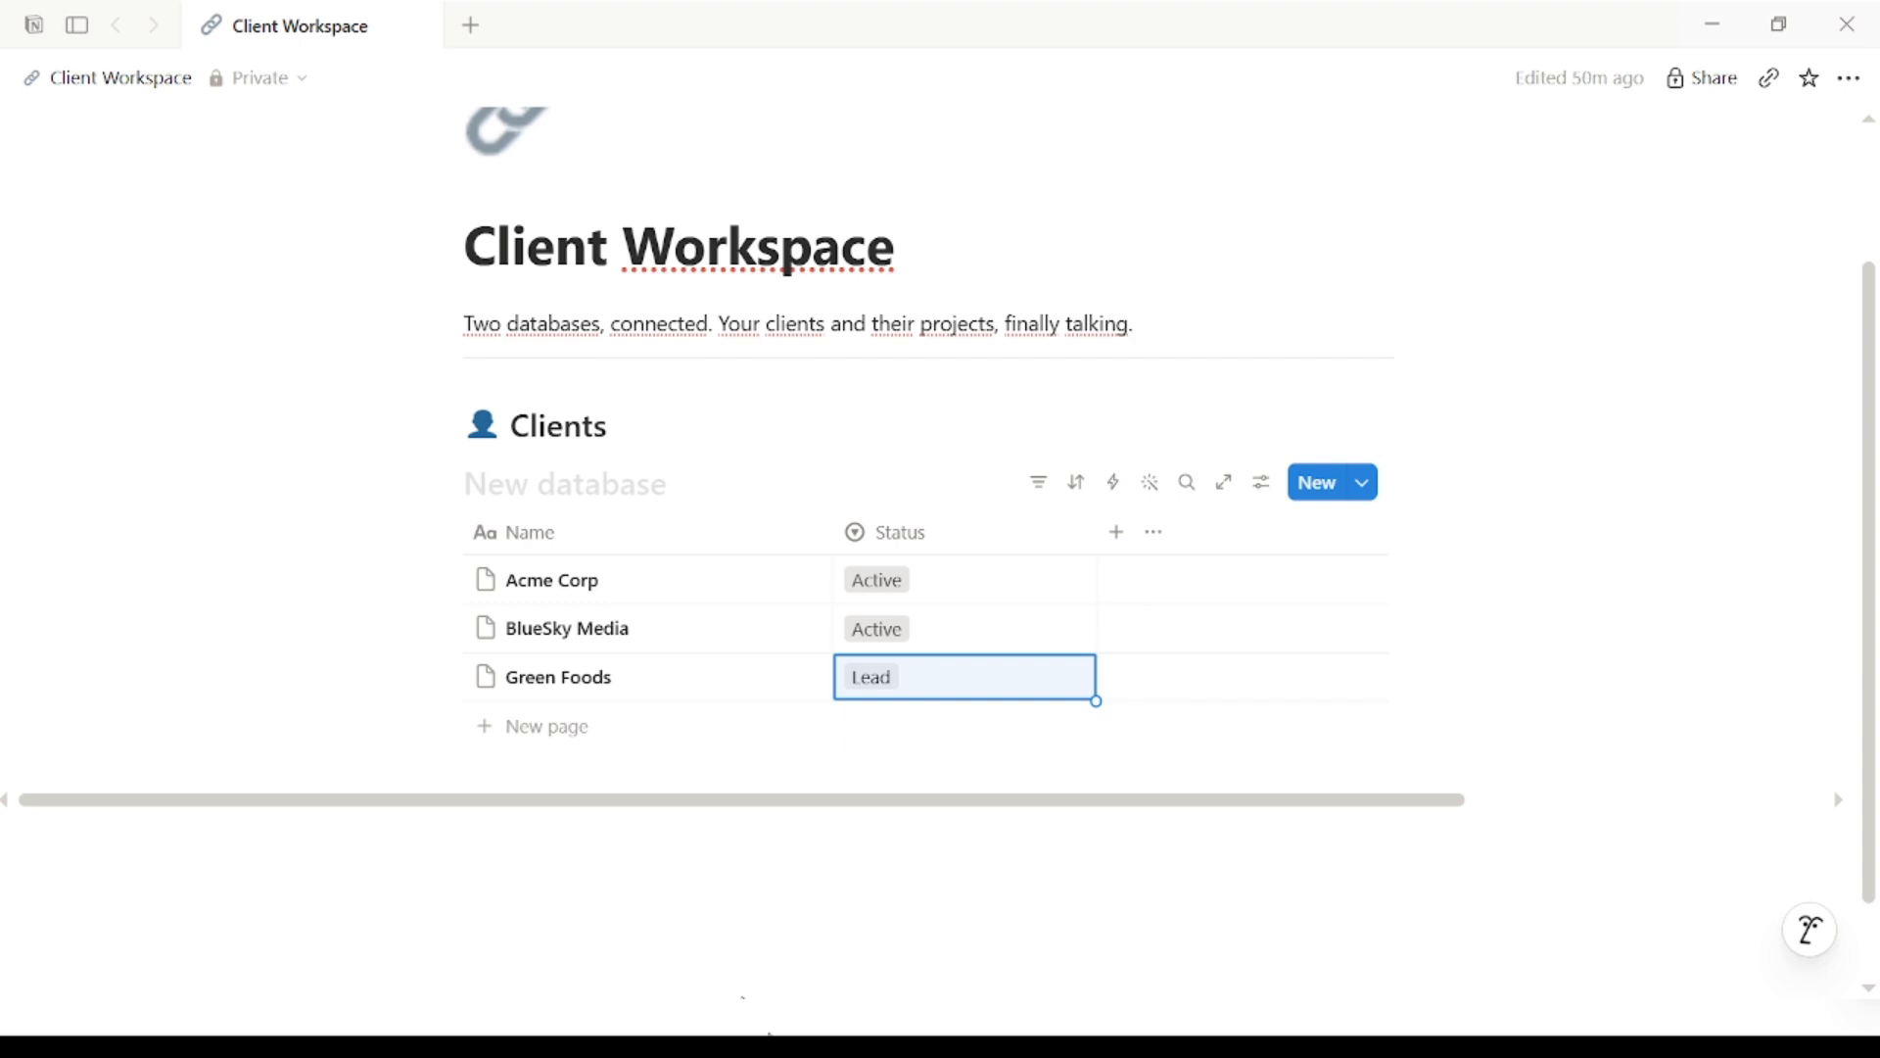
left_click(596, 760)
Step: Add a divider and a large heading '📁 Projects' below the Clients table
type("/divi")
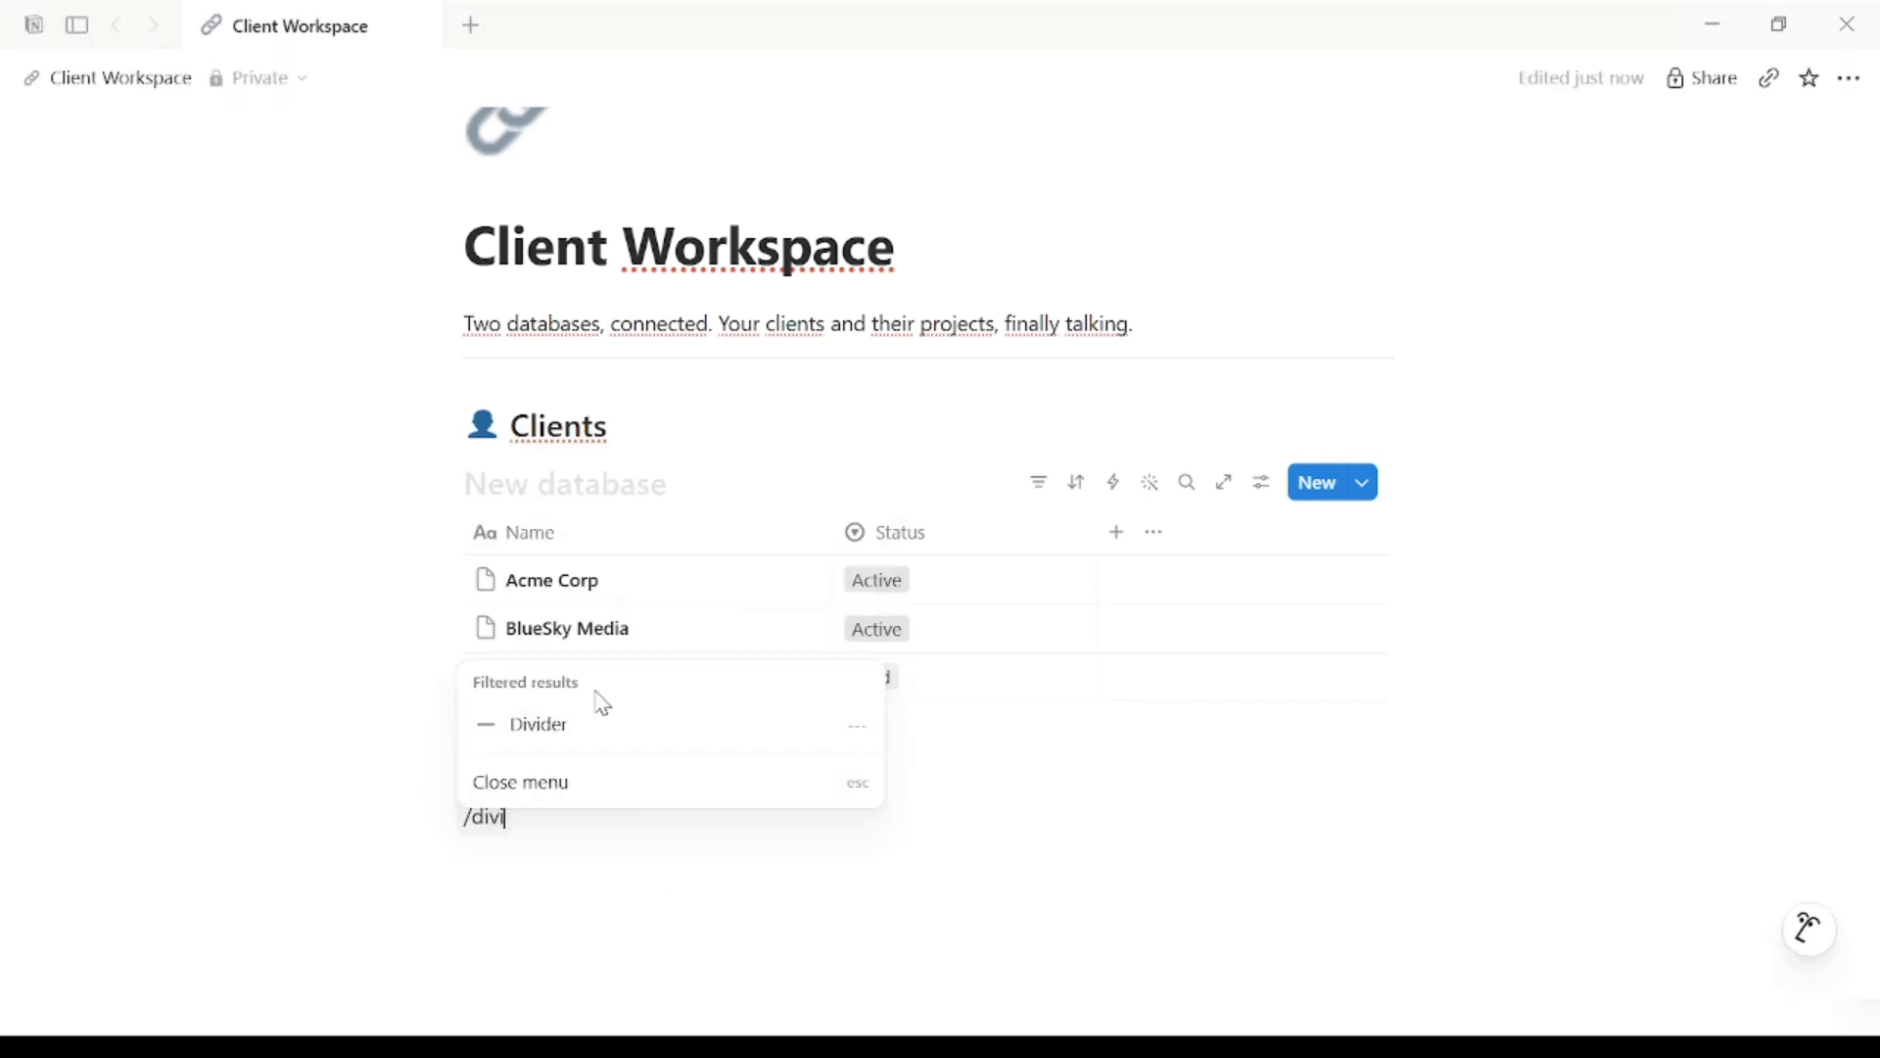
key("Return")
type("/he")
left_click(575, 594)
type("📁 Projects")
key("Return")
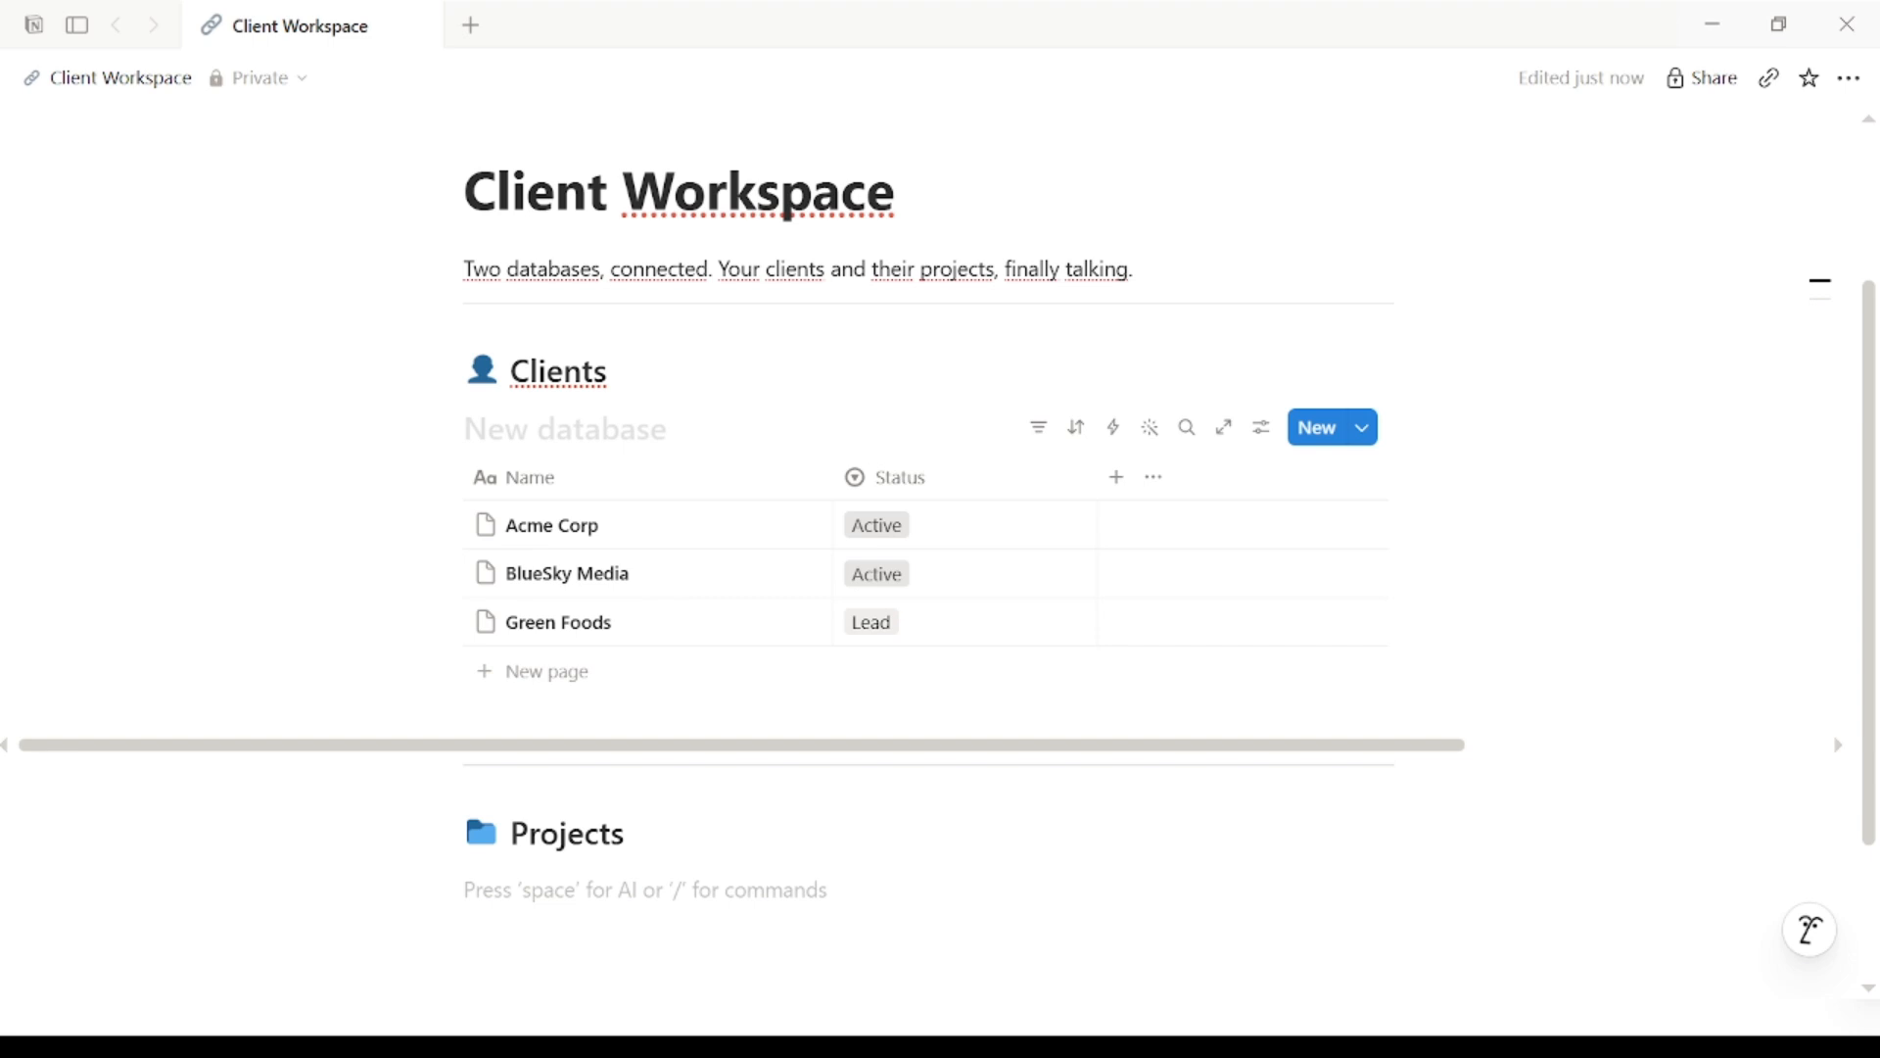
Step: Insert a table database titled Projects under the heading
type("/table")
key("Return")
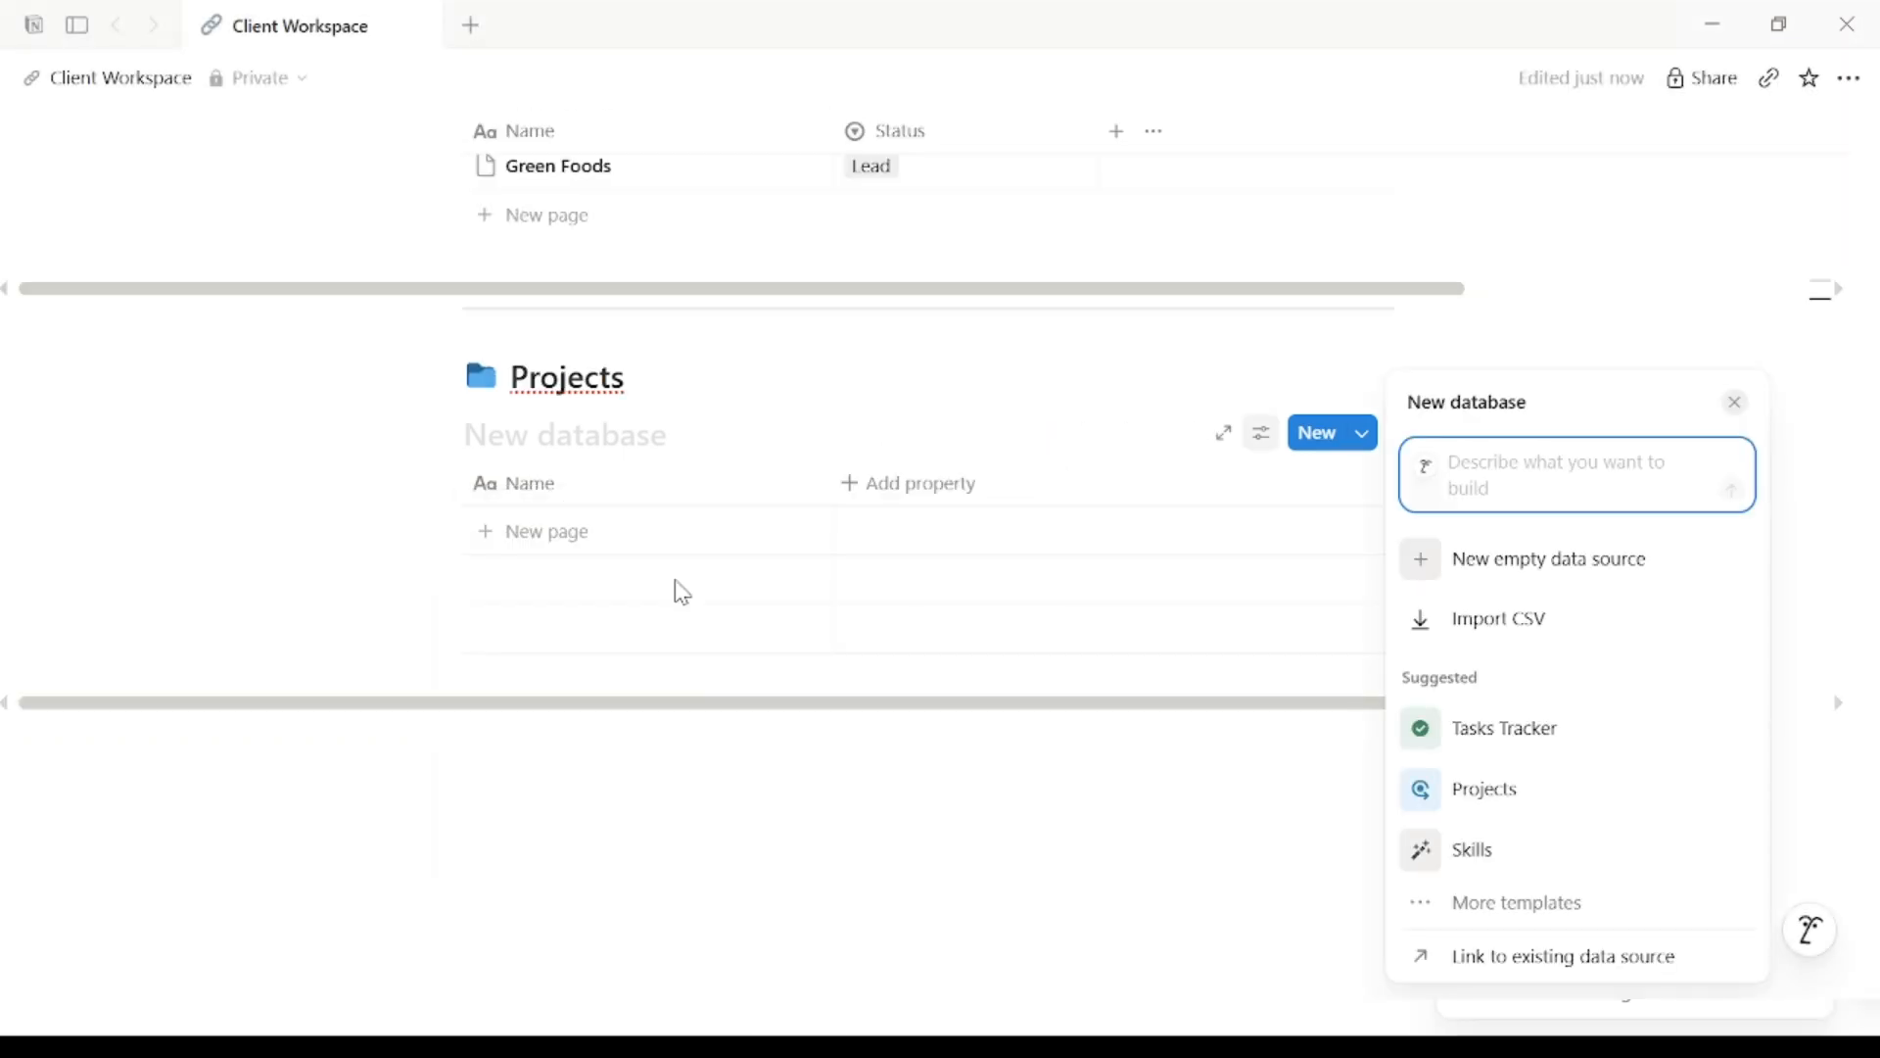
left_click(579, 445)
type("Projects")
left_click(613, 734)
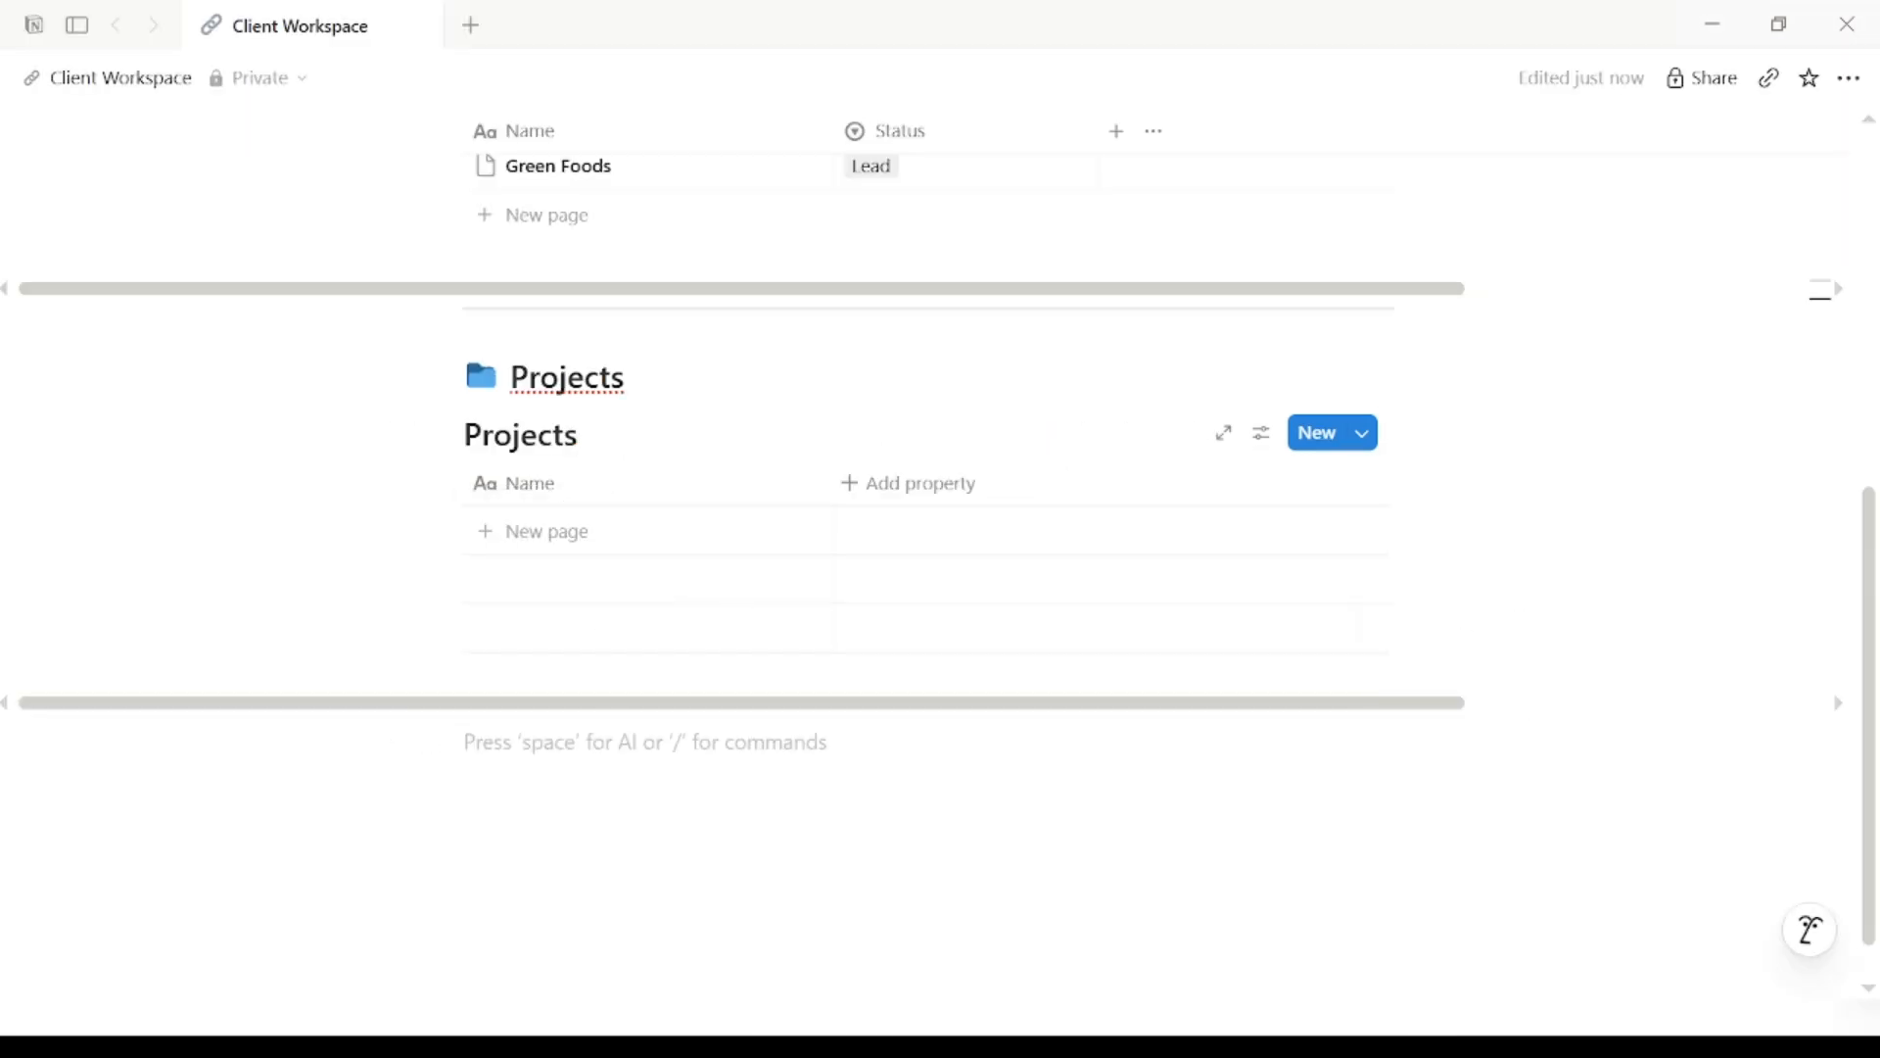
Step: Add a Status-type column named Stage to the Projects table
left_click(854, 487)
type("Stage")
left_click(886, 797)
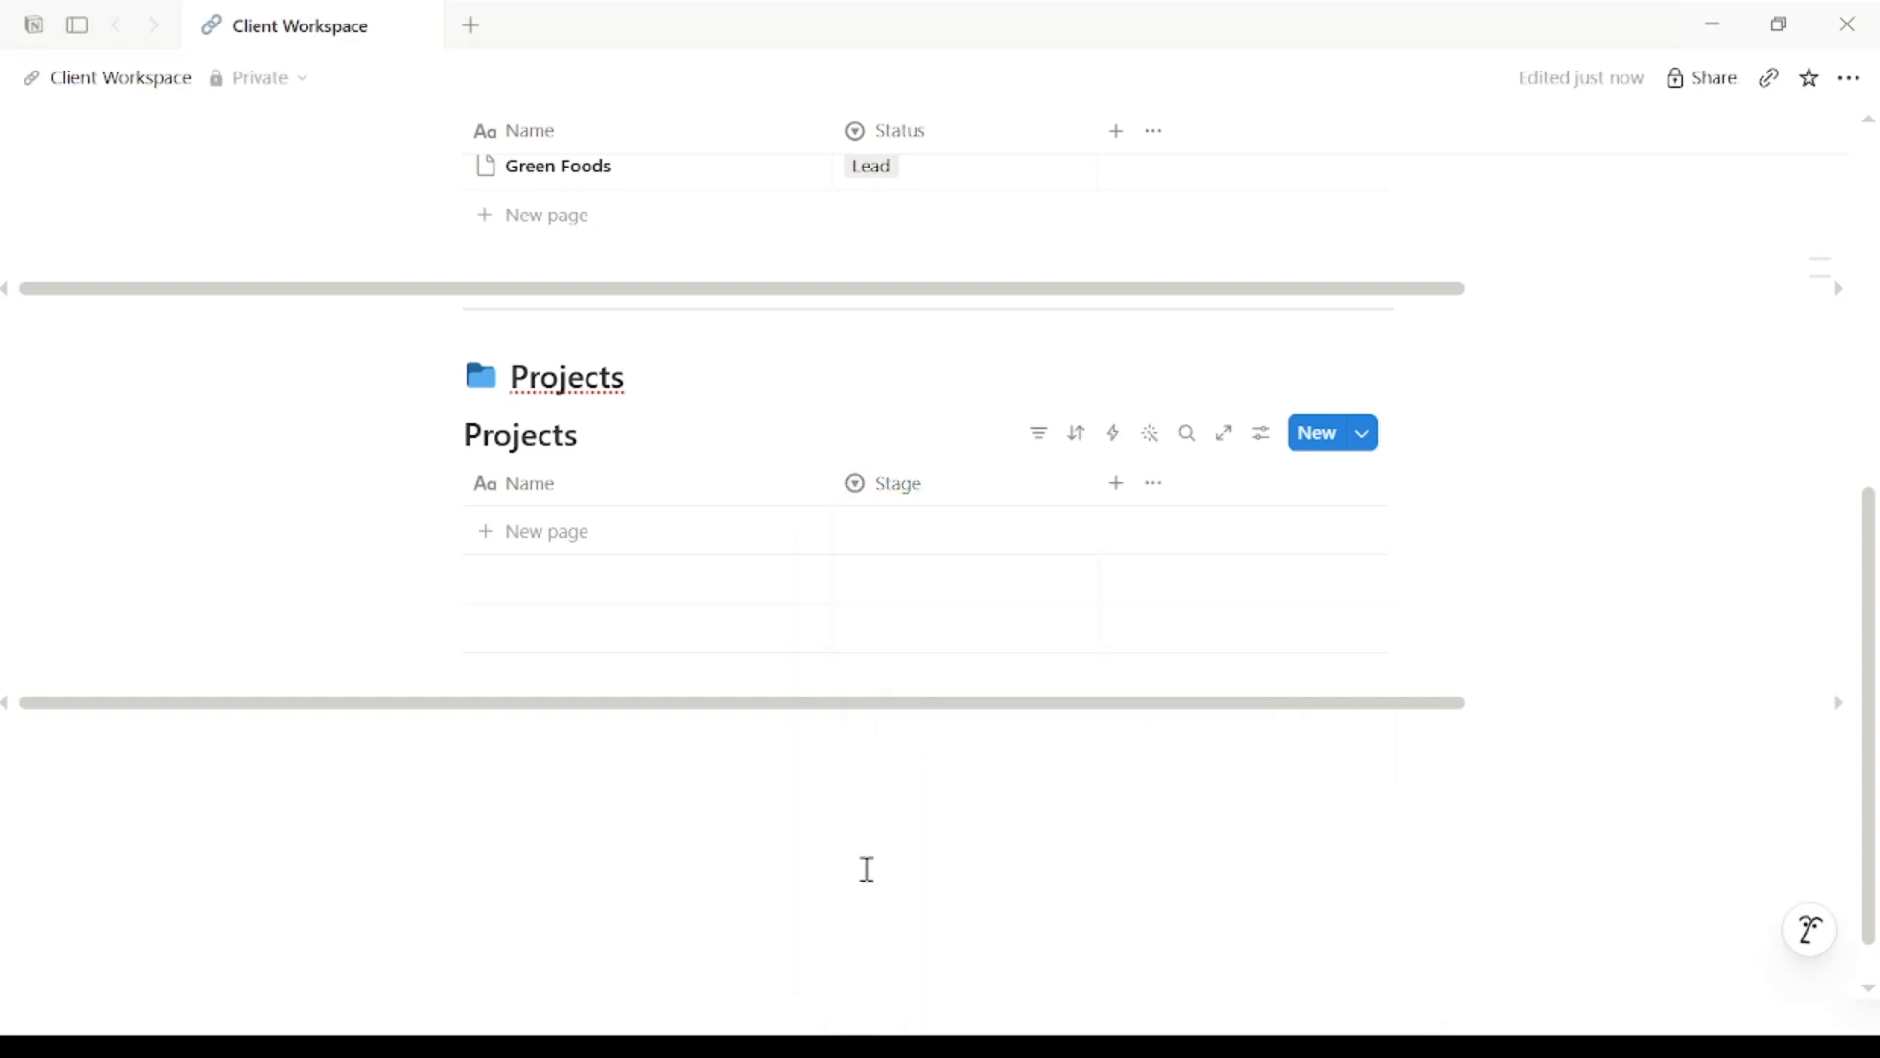
Step: Give the Stage column the options Not Started, In Progress and Delivered
left_click(1087, 483)
mouse_move(1078, 450)
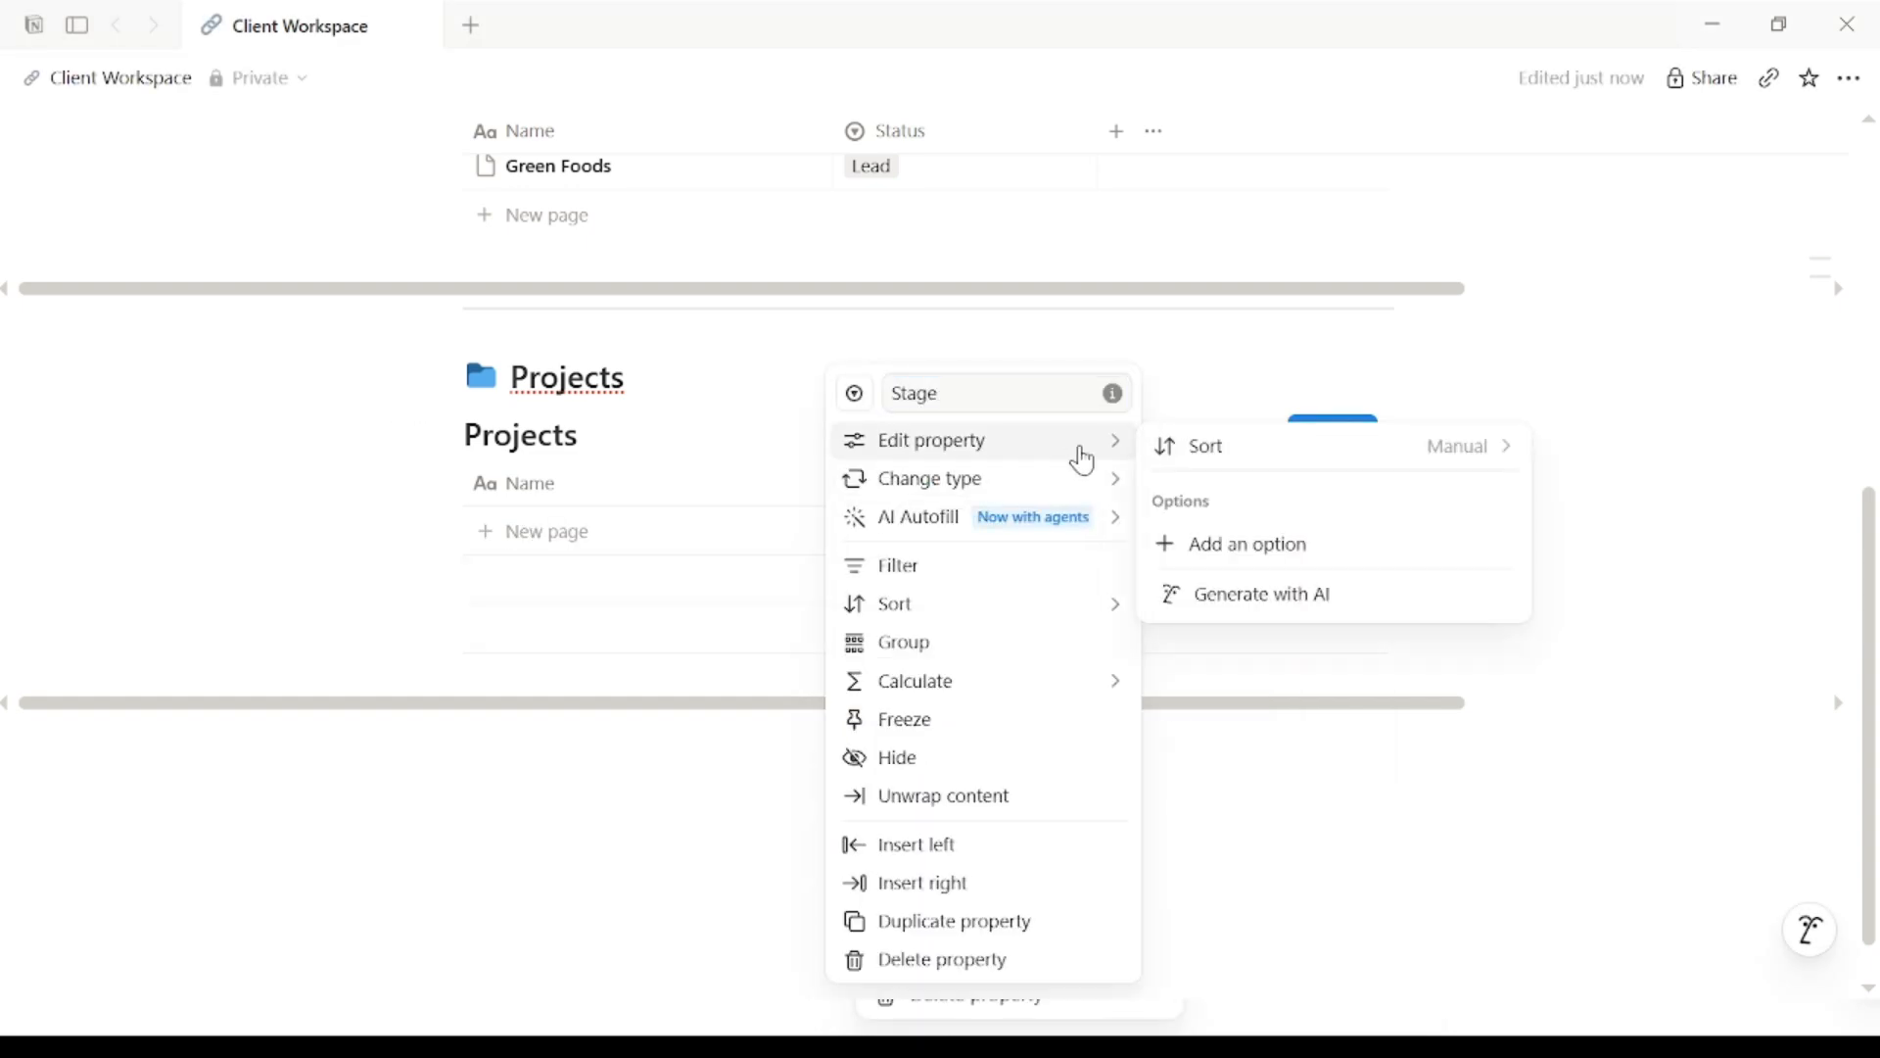
left_click(1271, 539)
type("Not Started")
key("Return")
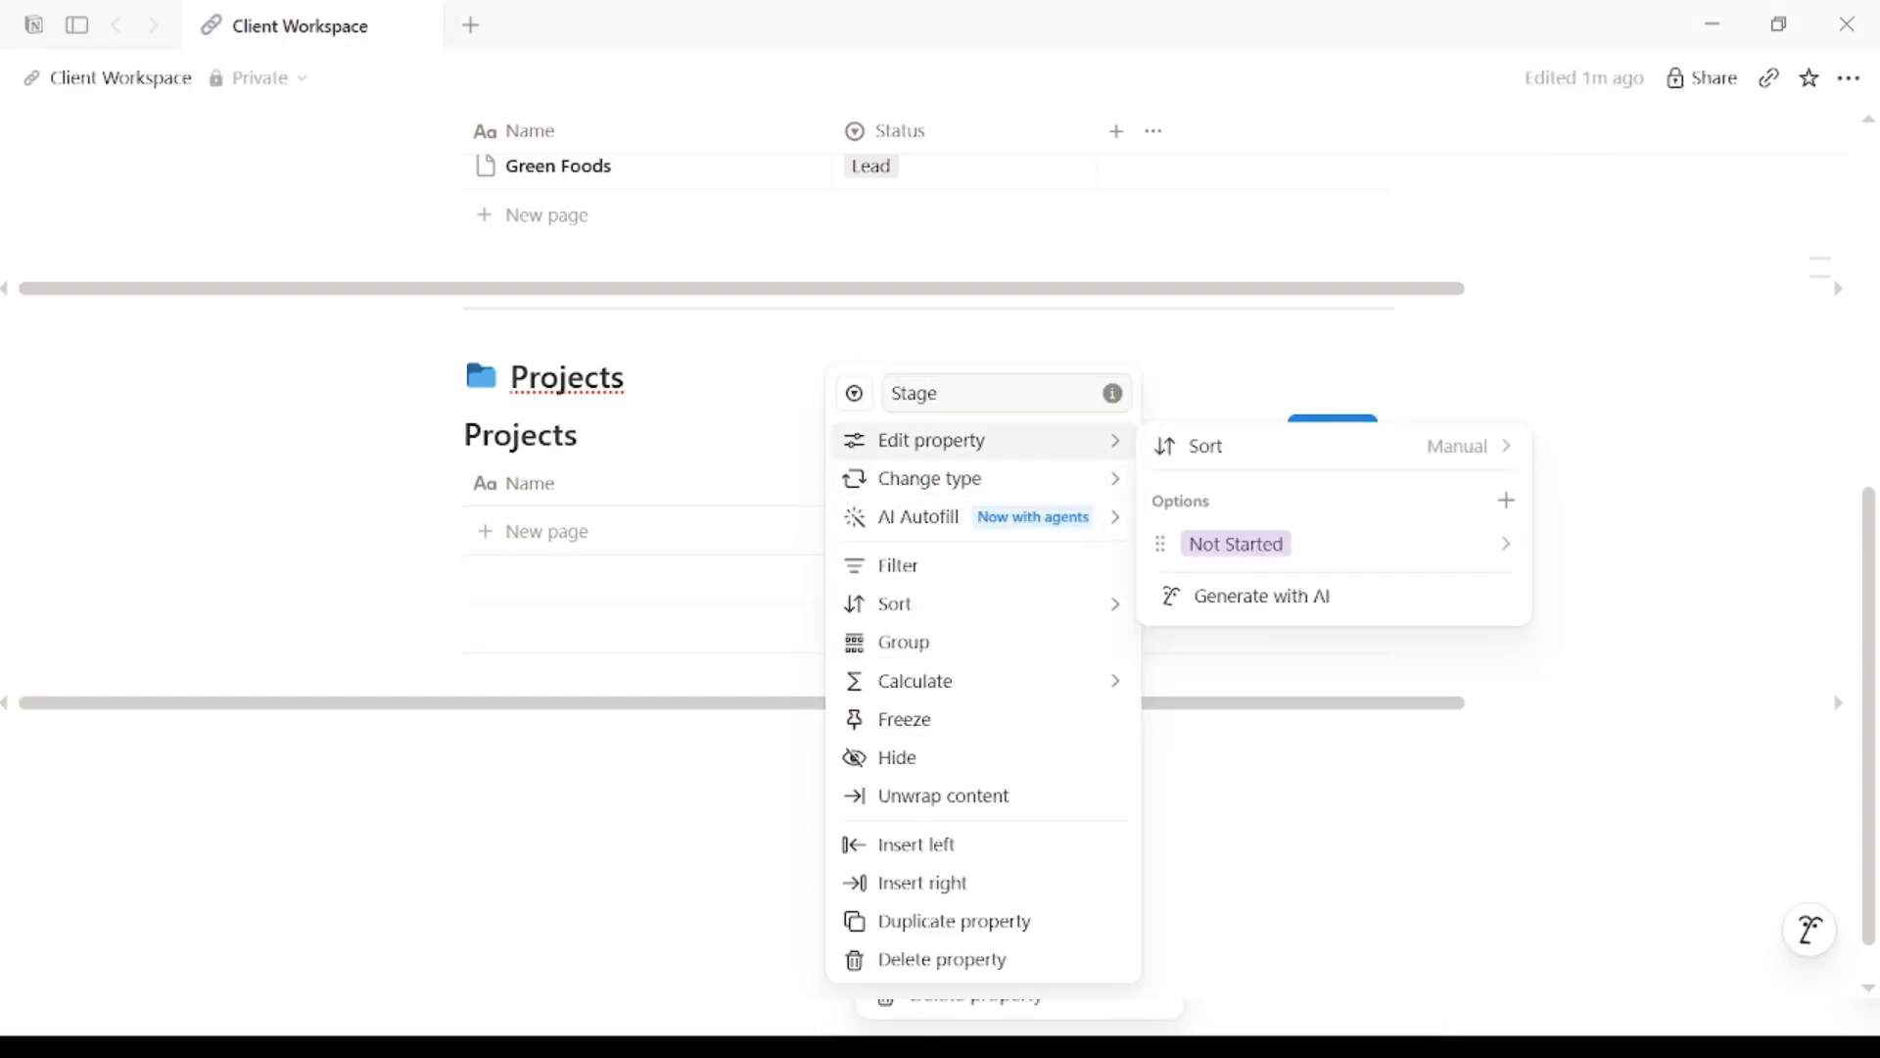
left_click(1506, 501)
type("In Progress")
key("Return")
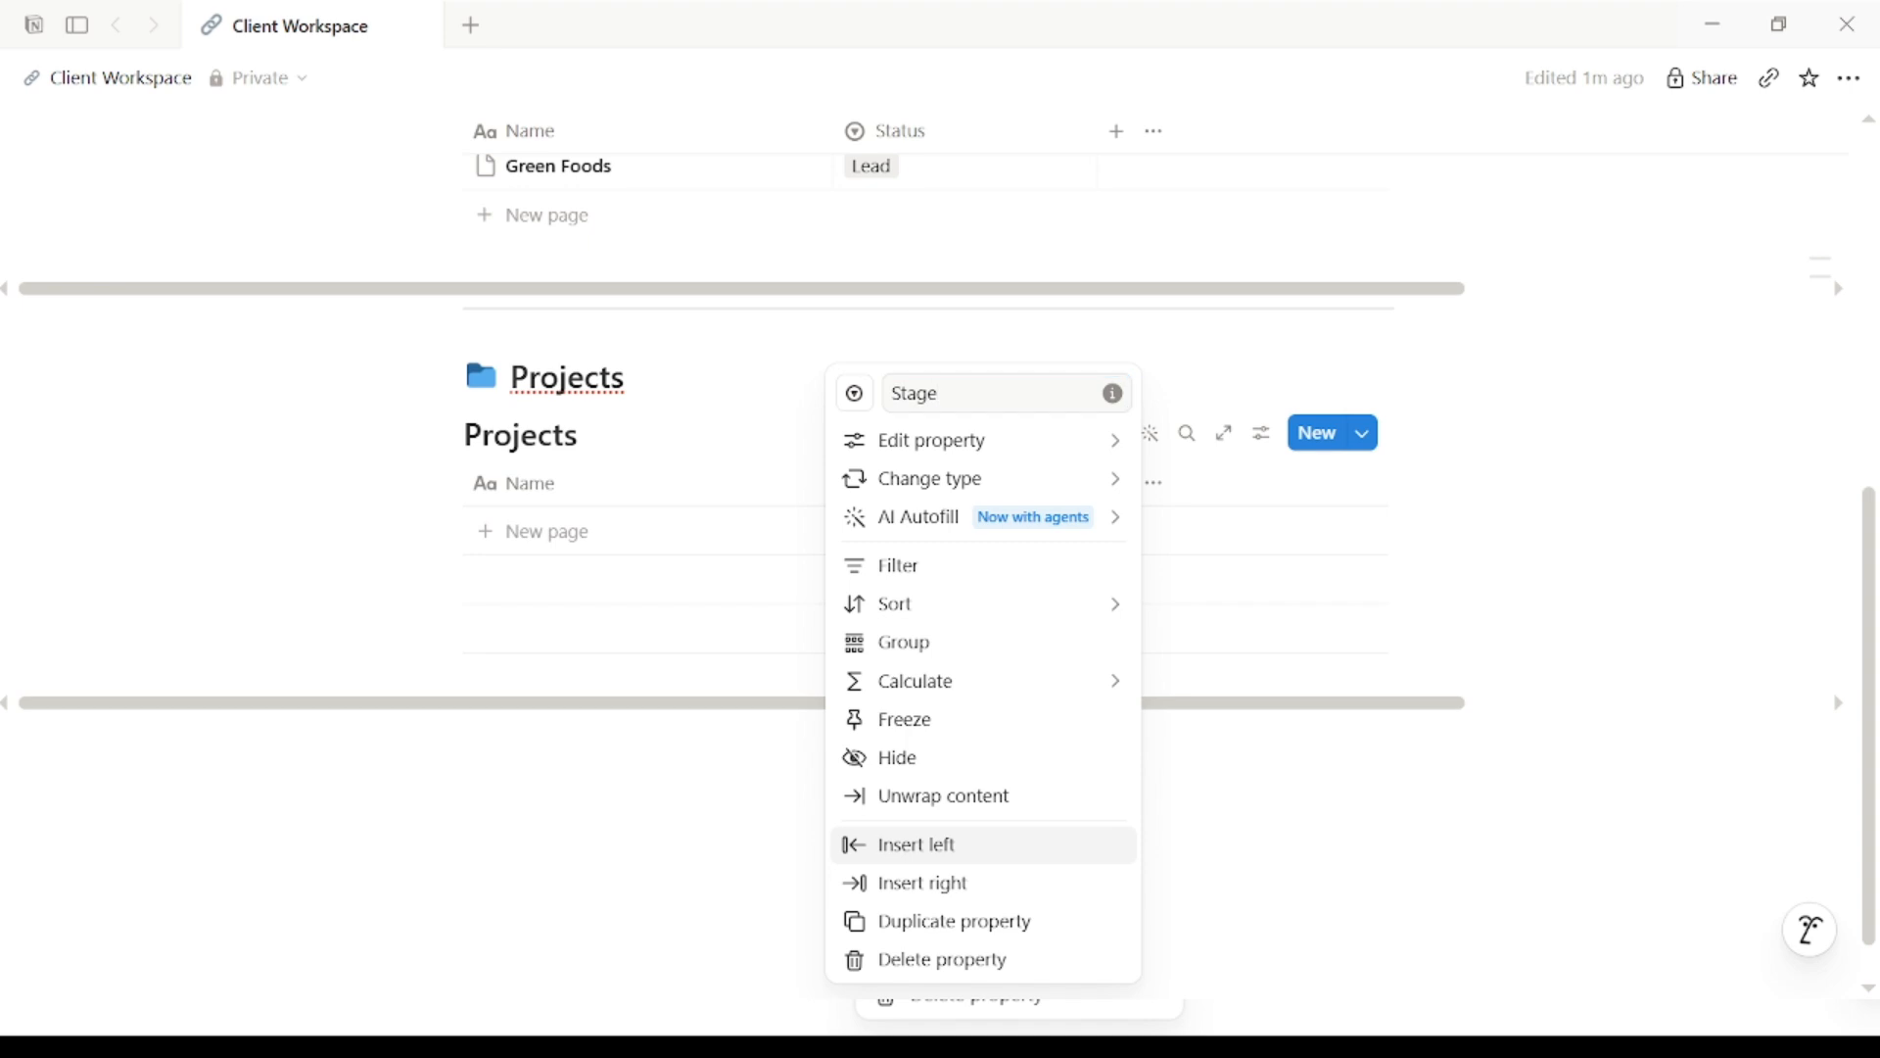
mouse_move(1106, 440)
left_click(1506, 500)
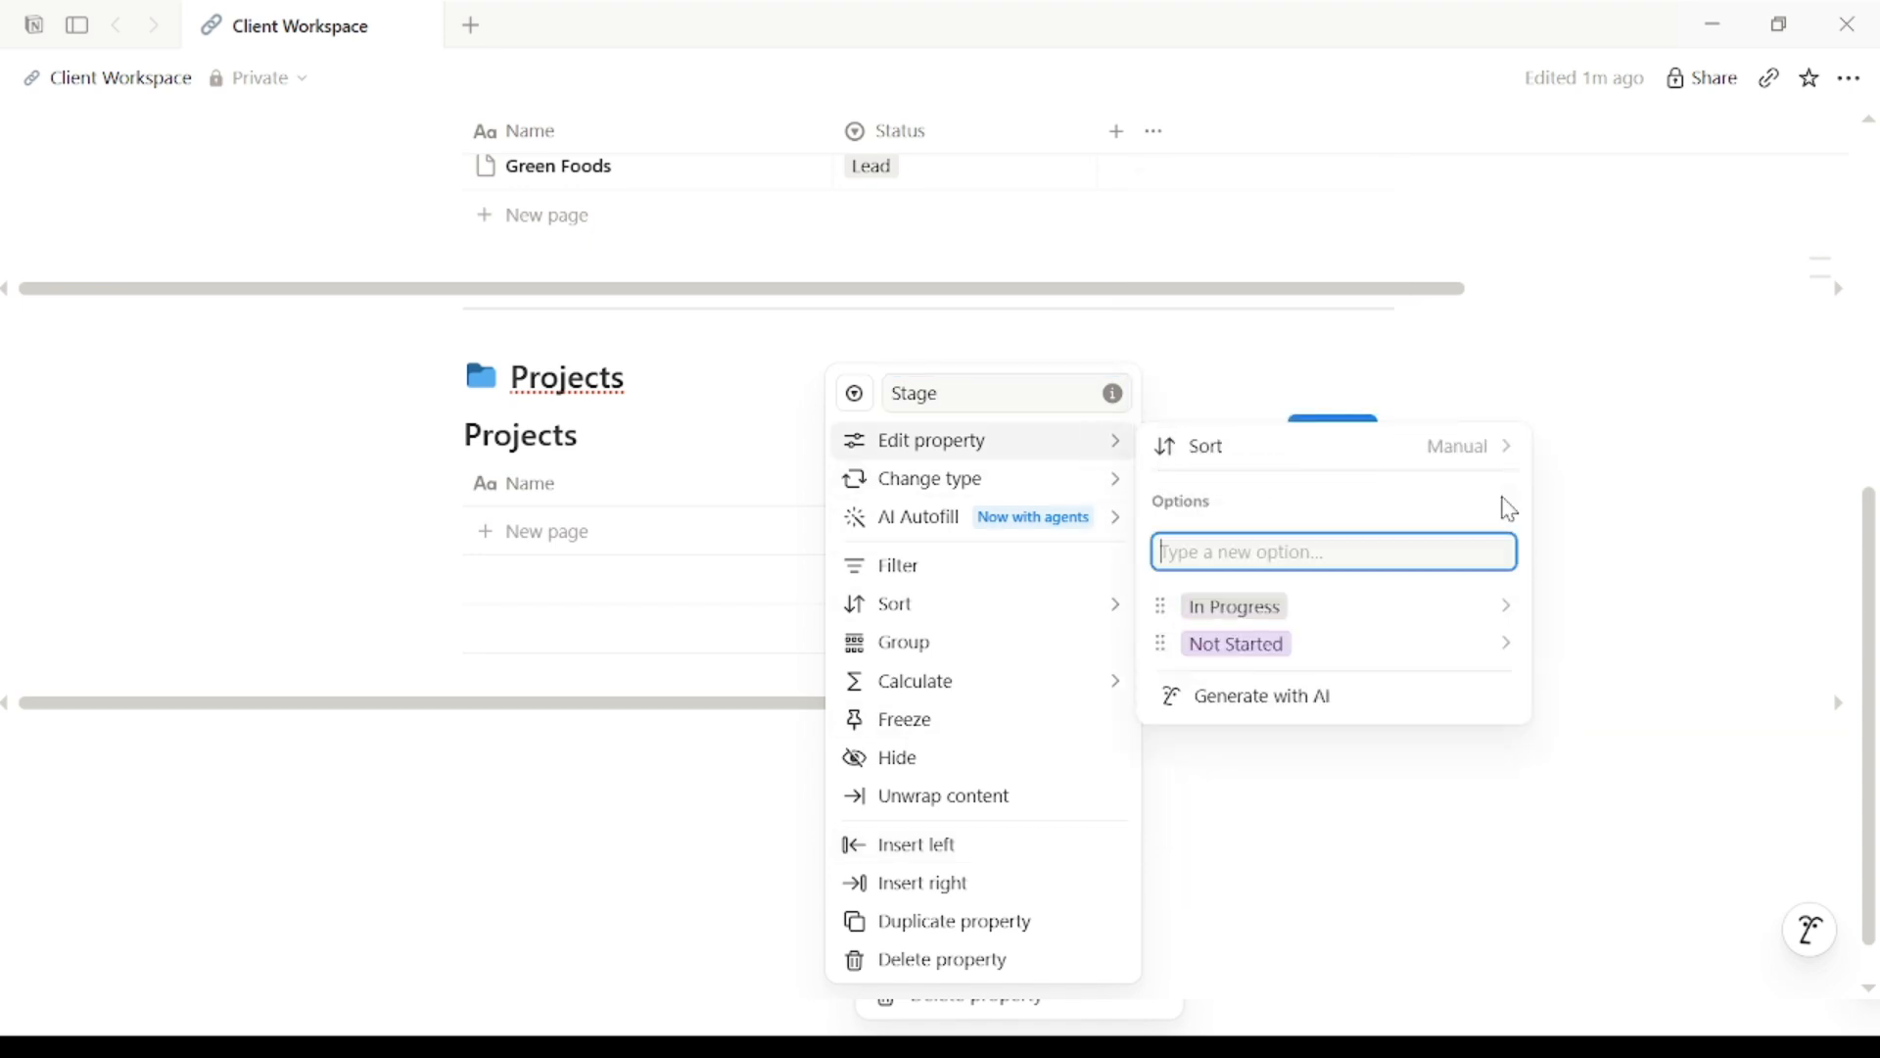
type("Delivered")
key("Return")
left_click(1399, 843)
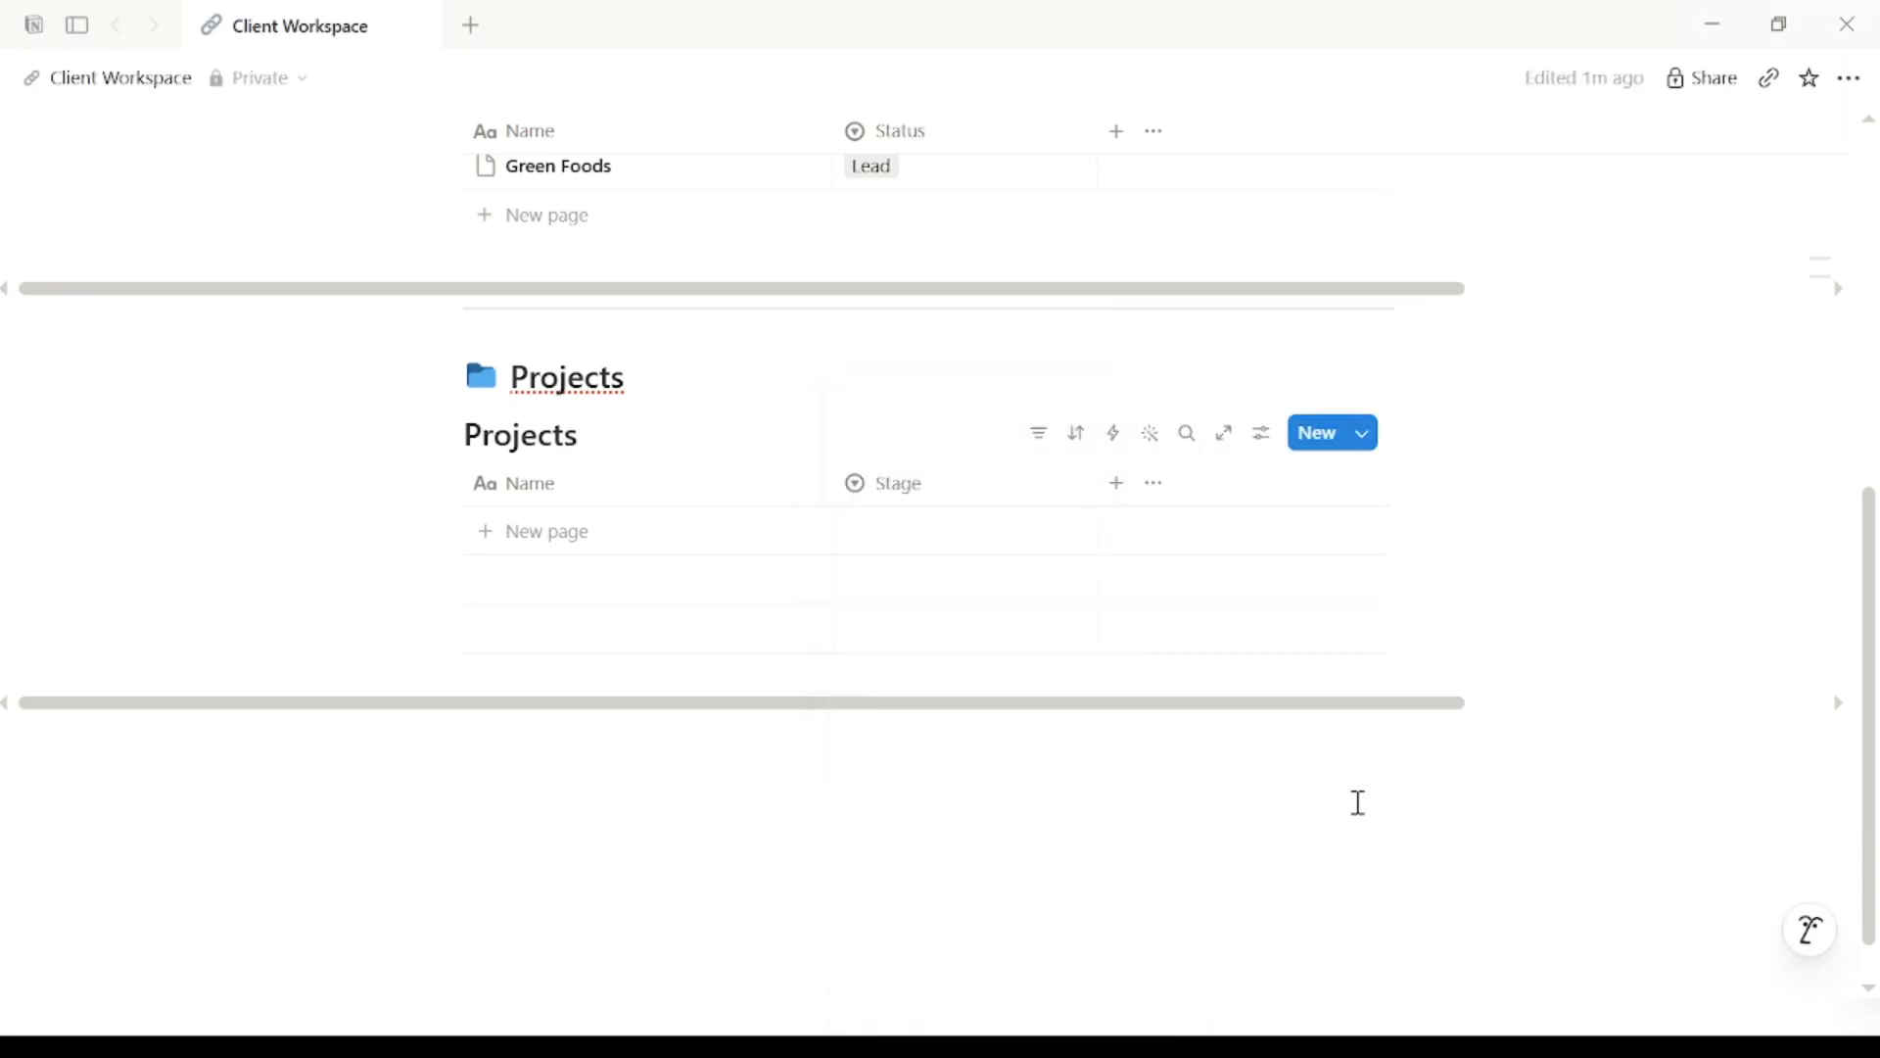
Step: Add projects Website Redesign at In Progress and Logo Package at Not Started
left_click(503, 530)
type("Website Redesign")
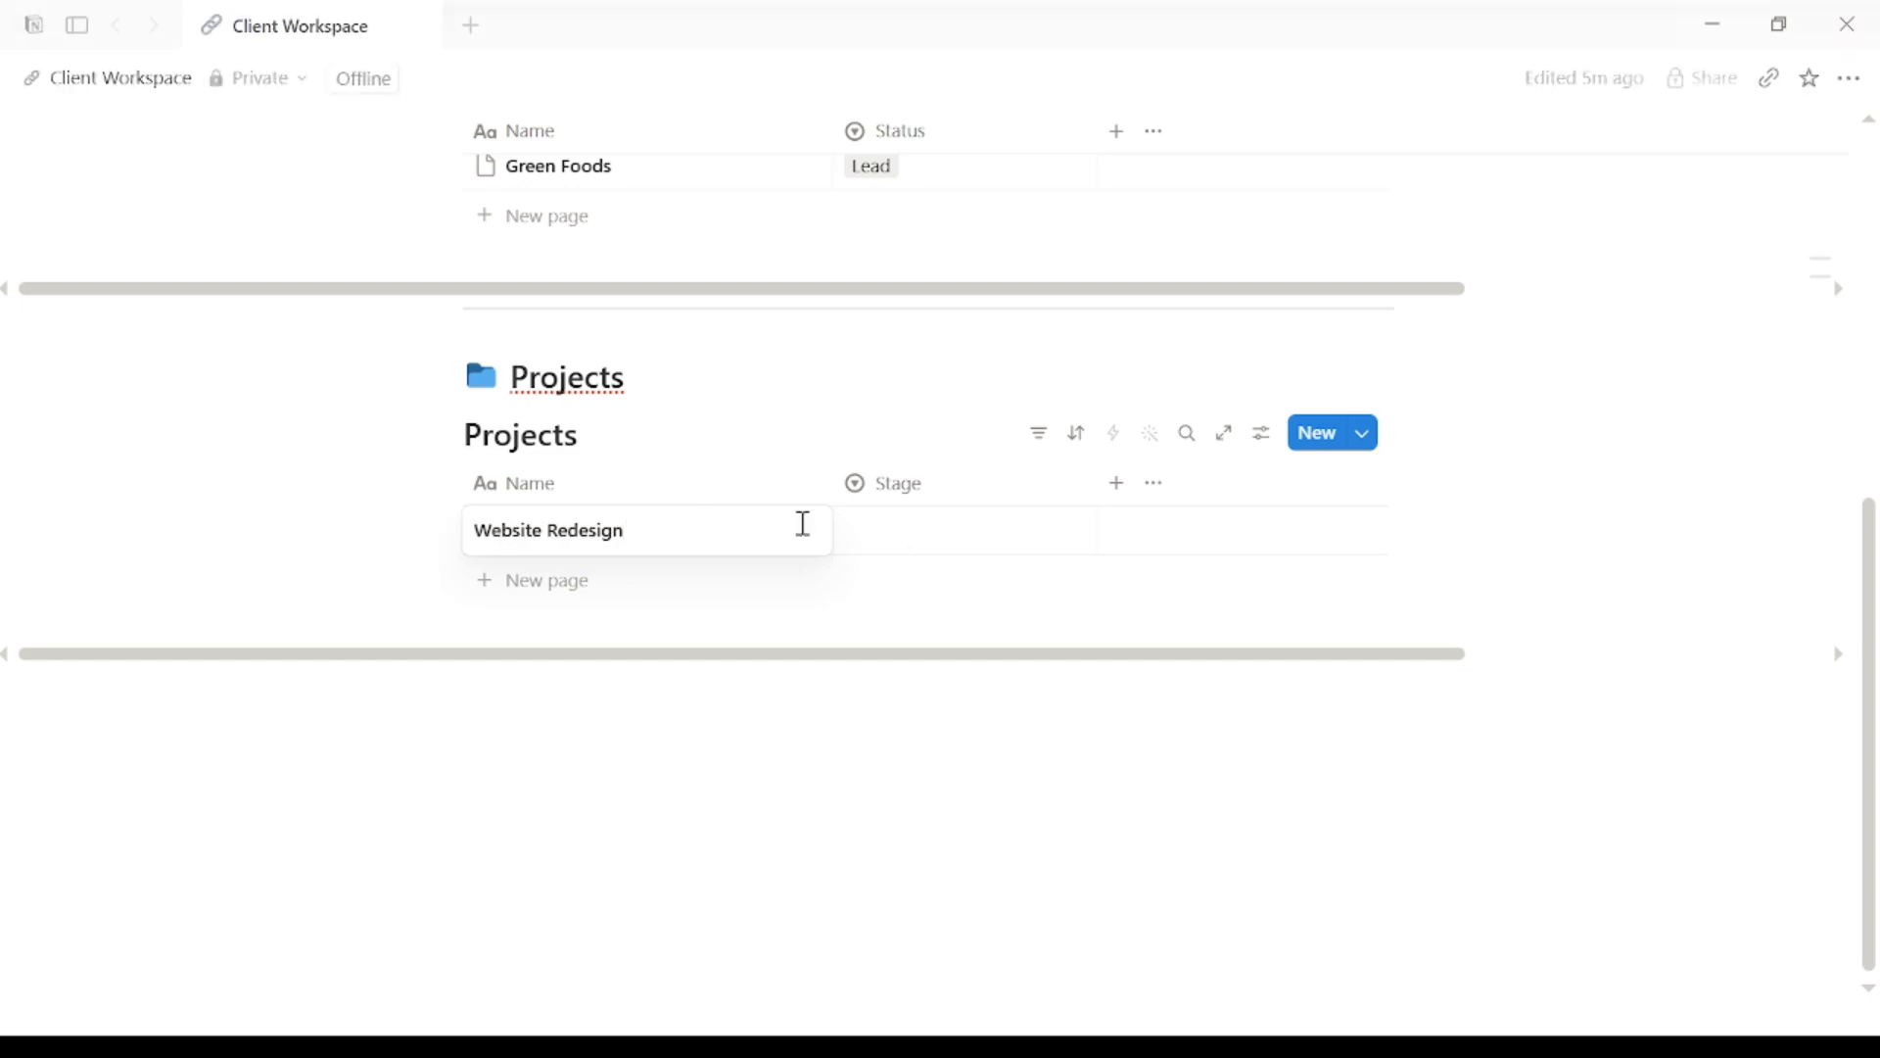
left_click(907, 530)
left_click(916, 655)
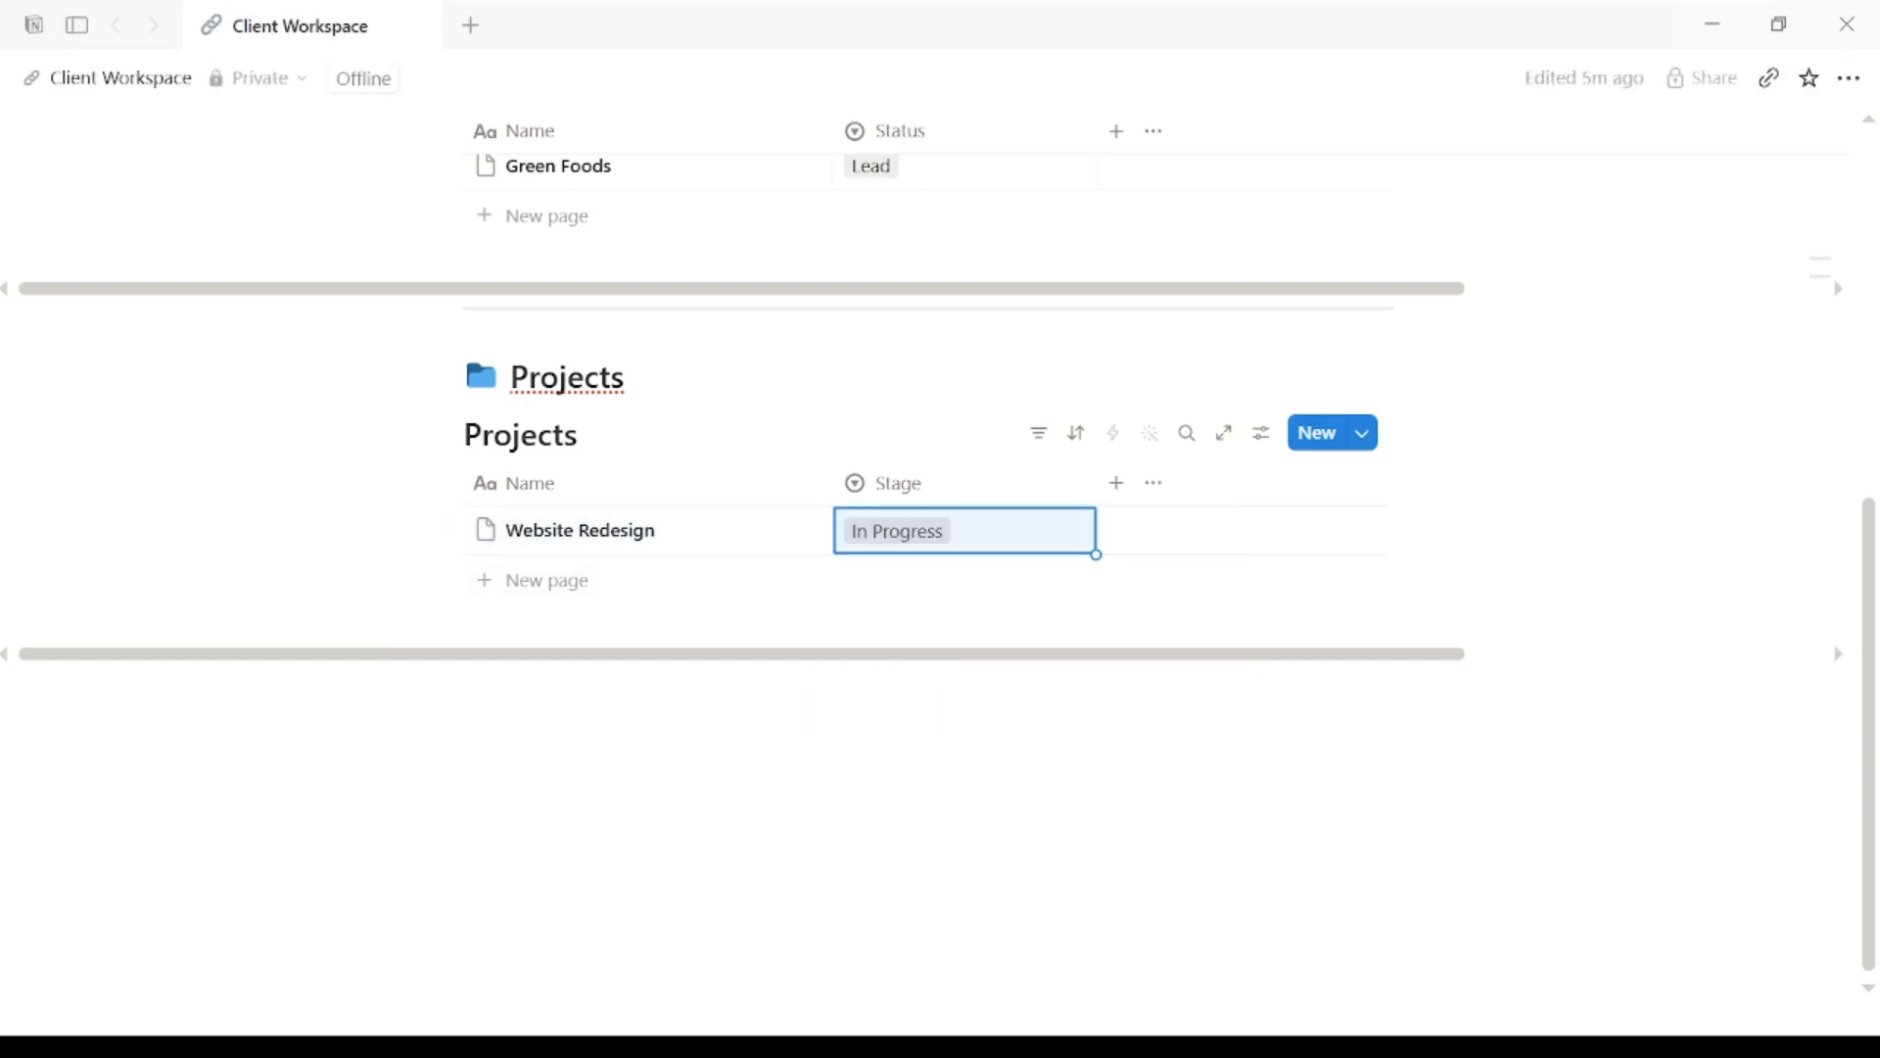
left_click(579, 583)
type("Logo Package")
left_click(931, 579)
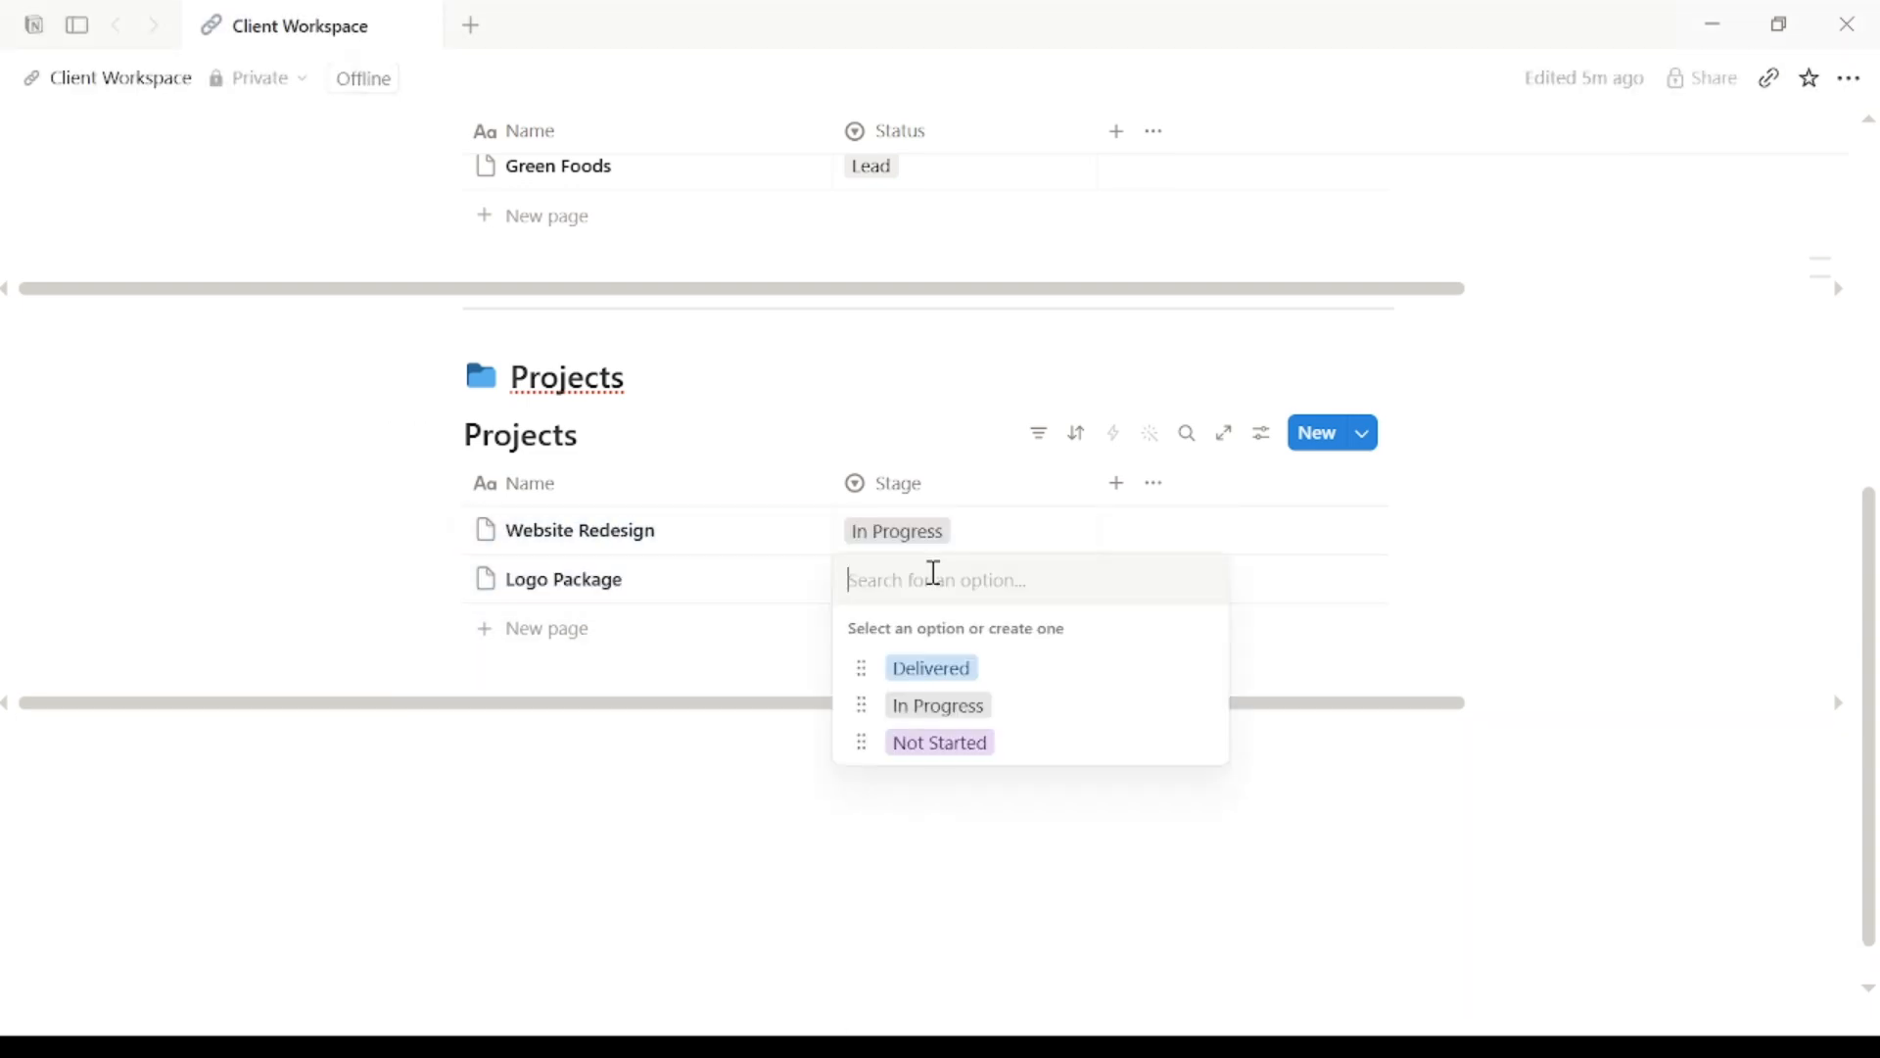
left_click(940, 737)
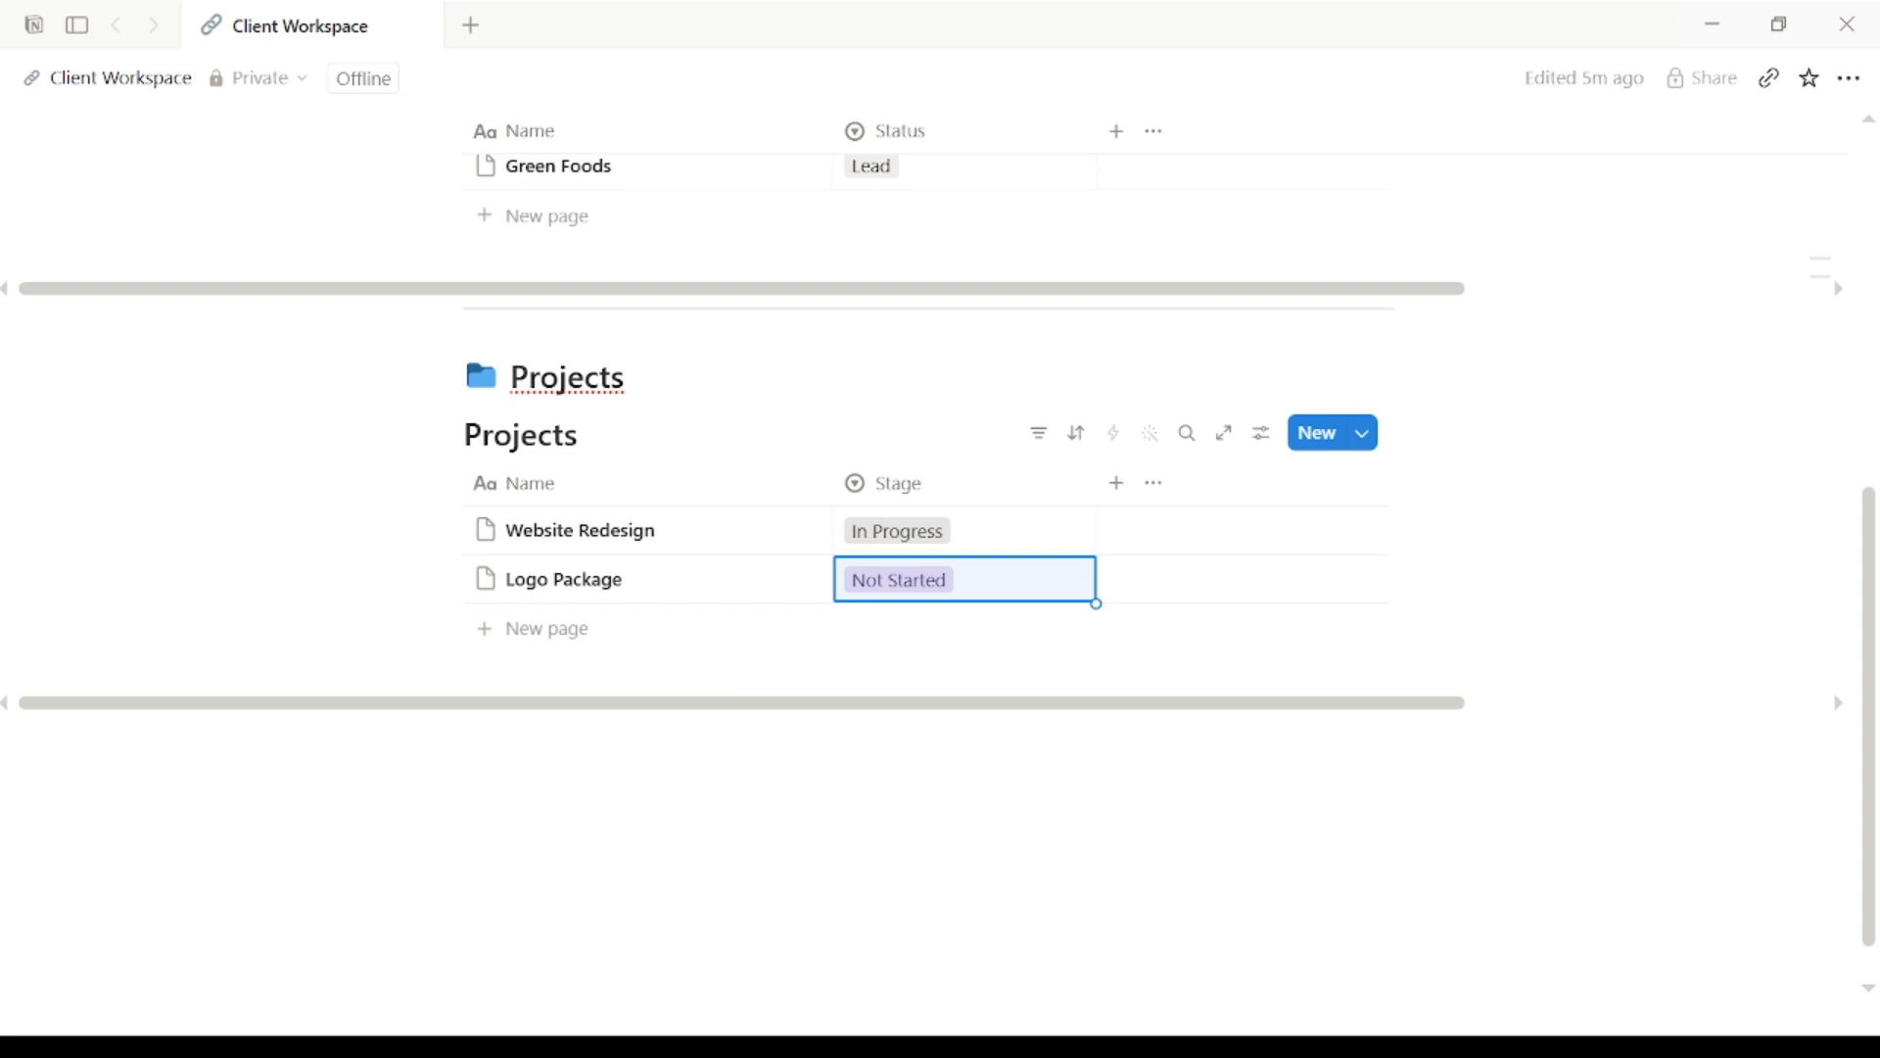
Step: Add a third project row named Social Campaign
left_click(500, 628)
type("Social Campaign")
key("Escape")
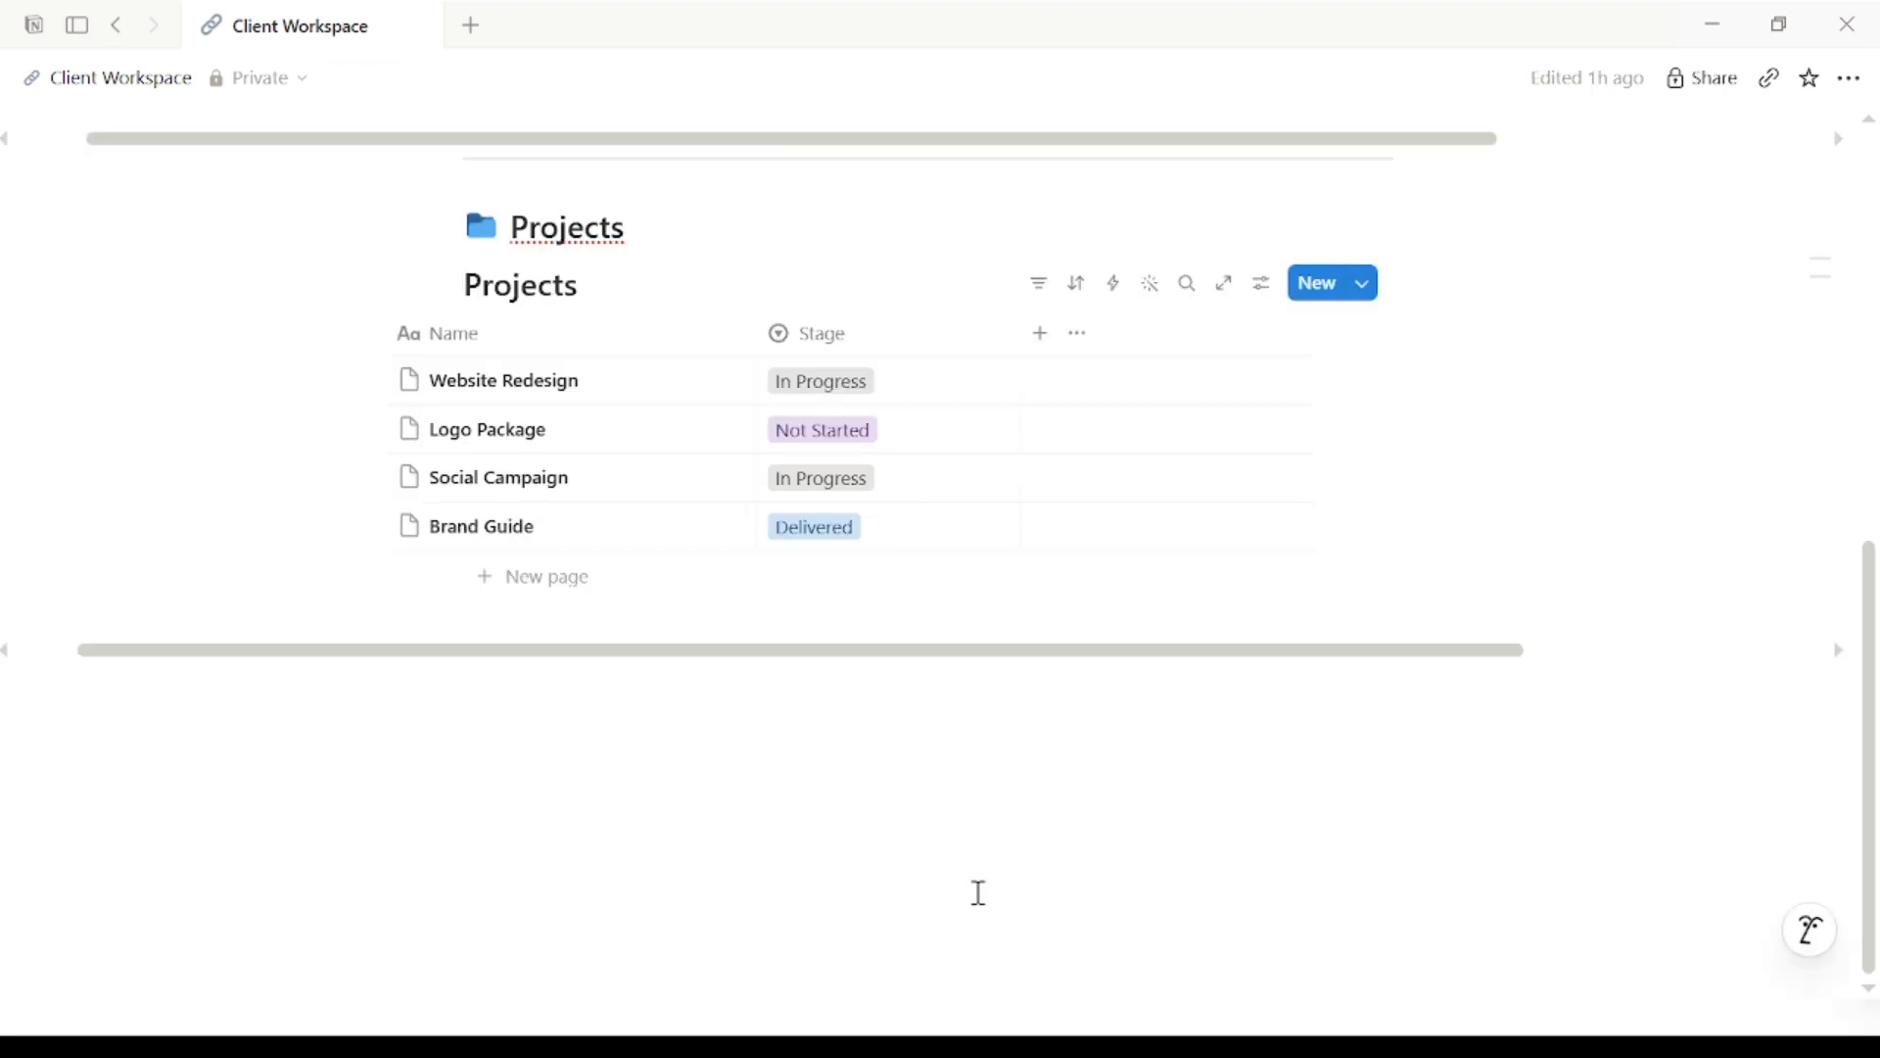
left_click(1042, 338)
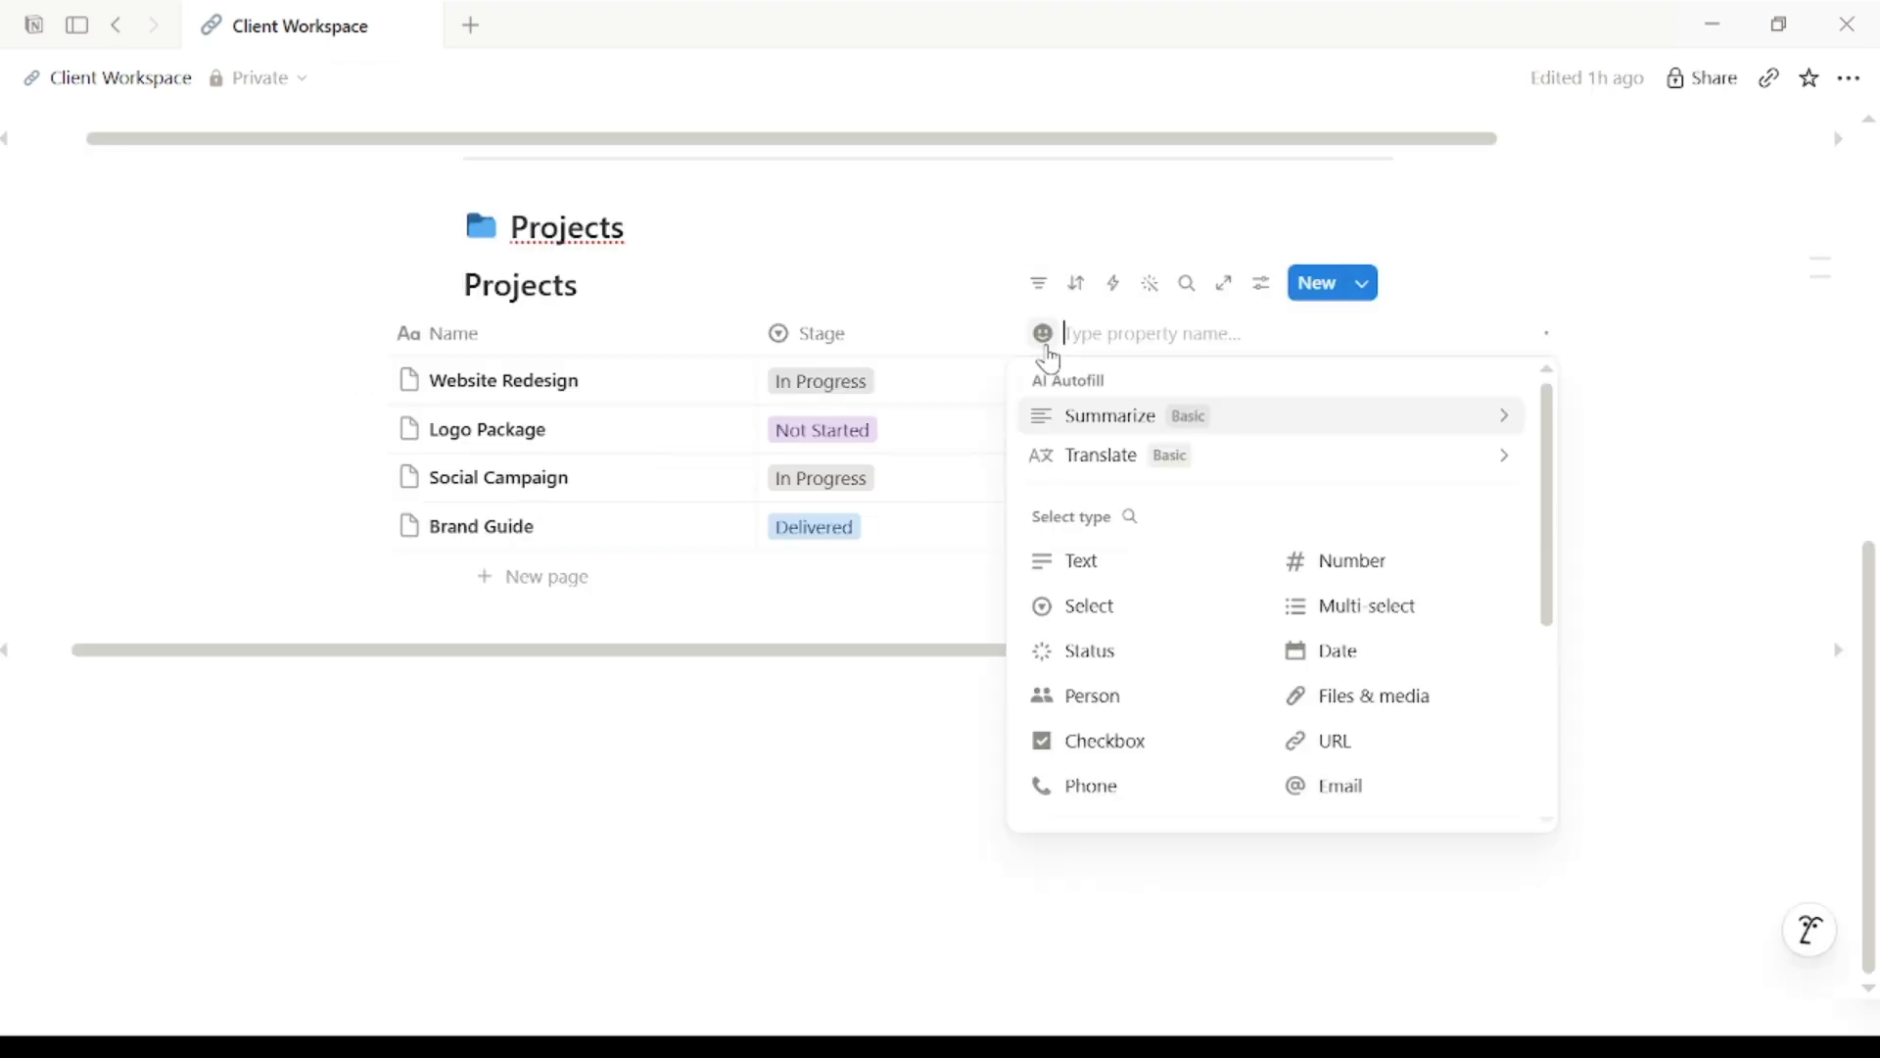
Step: Create a two-way Client relation to Clients, with the related property named Projects
type("Client")
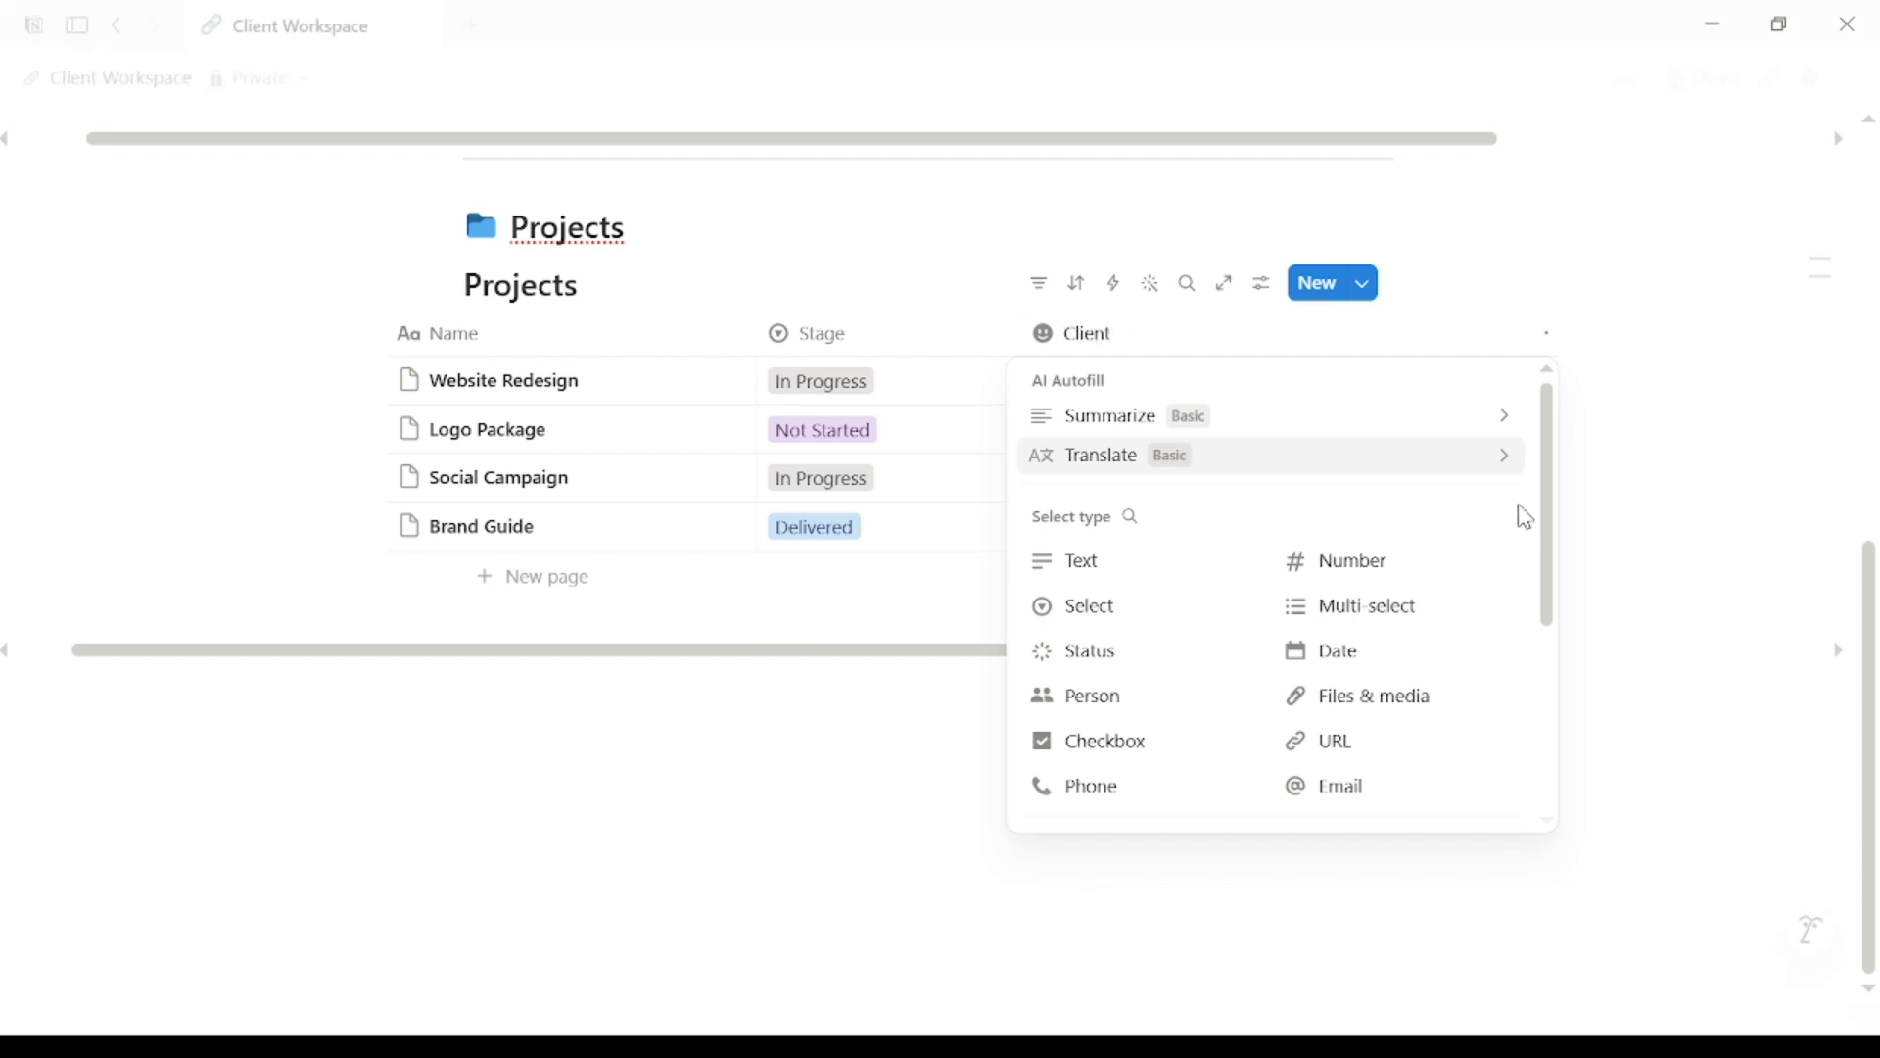
left_click_drag(1547, 518, 1557, 650)
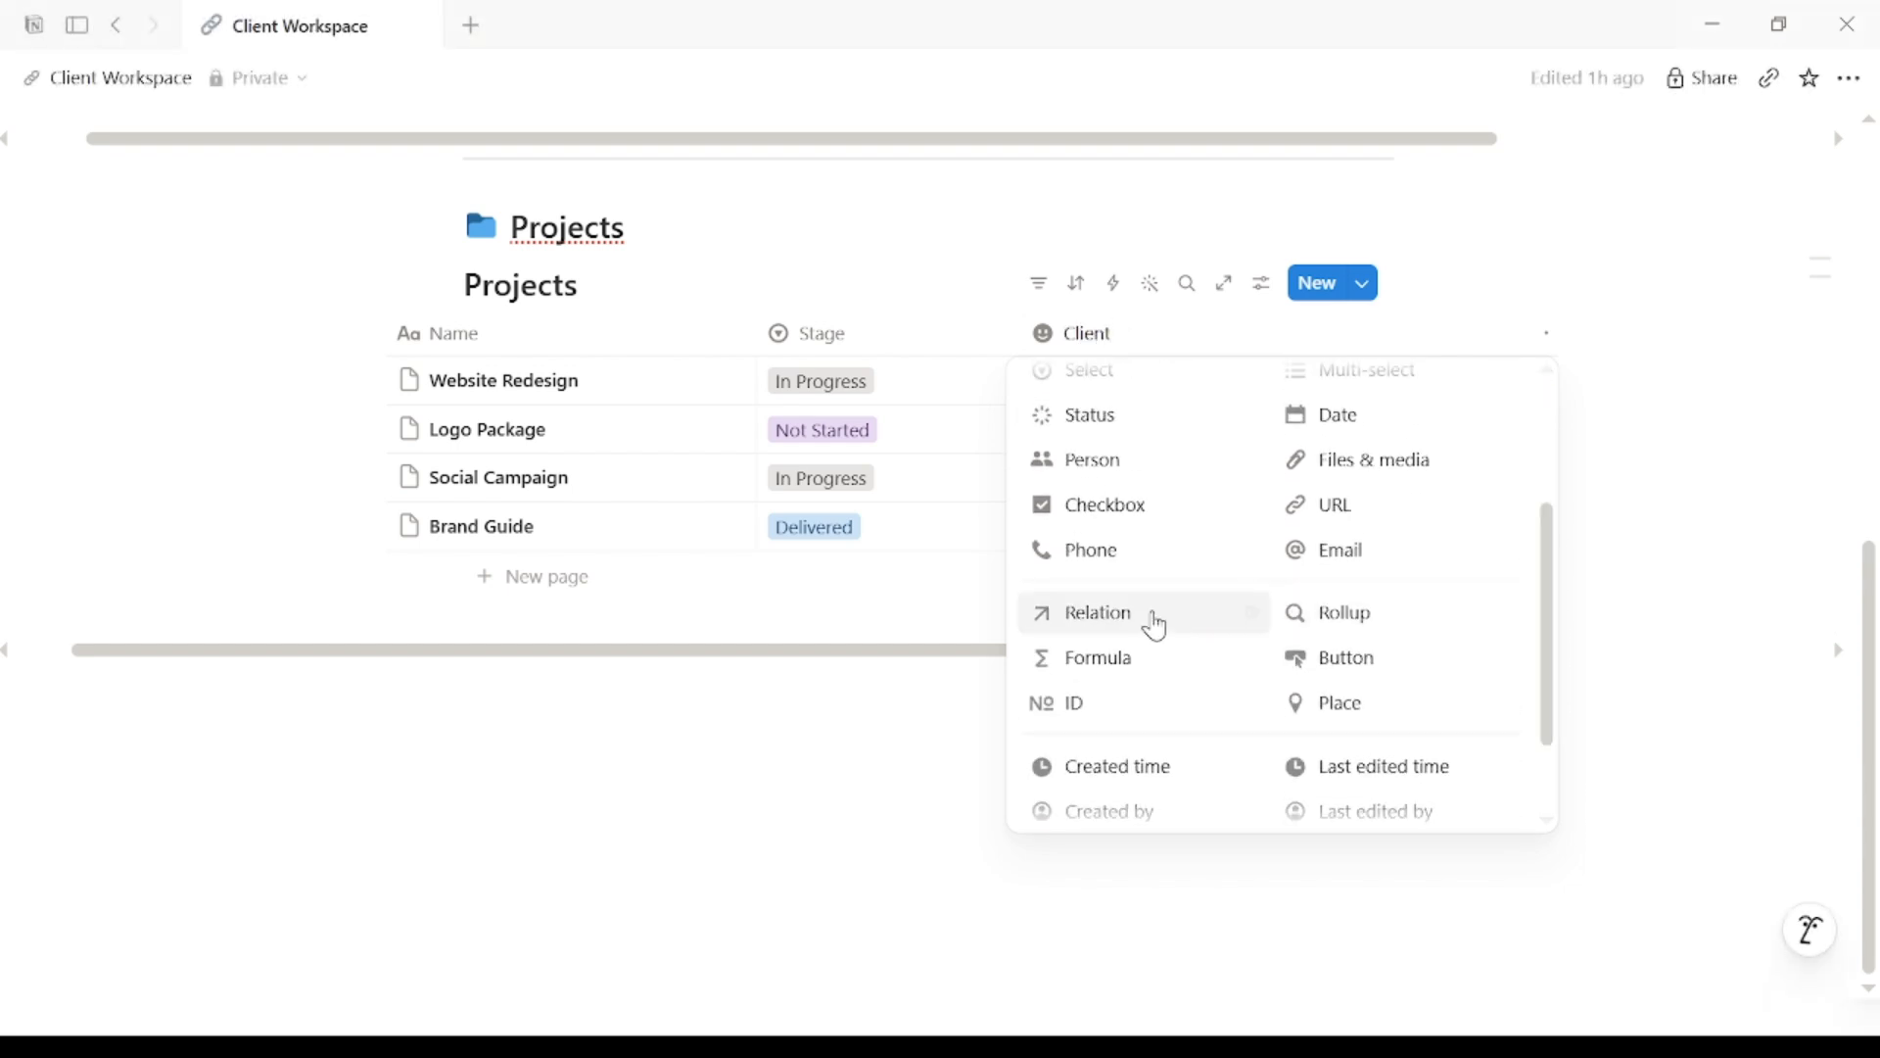
left_click(1155, 620)
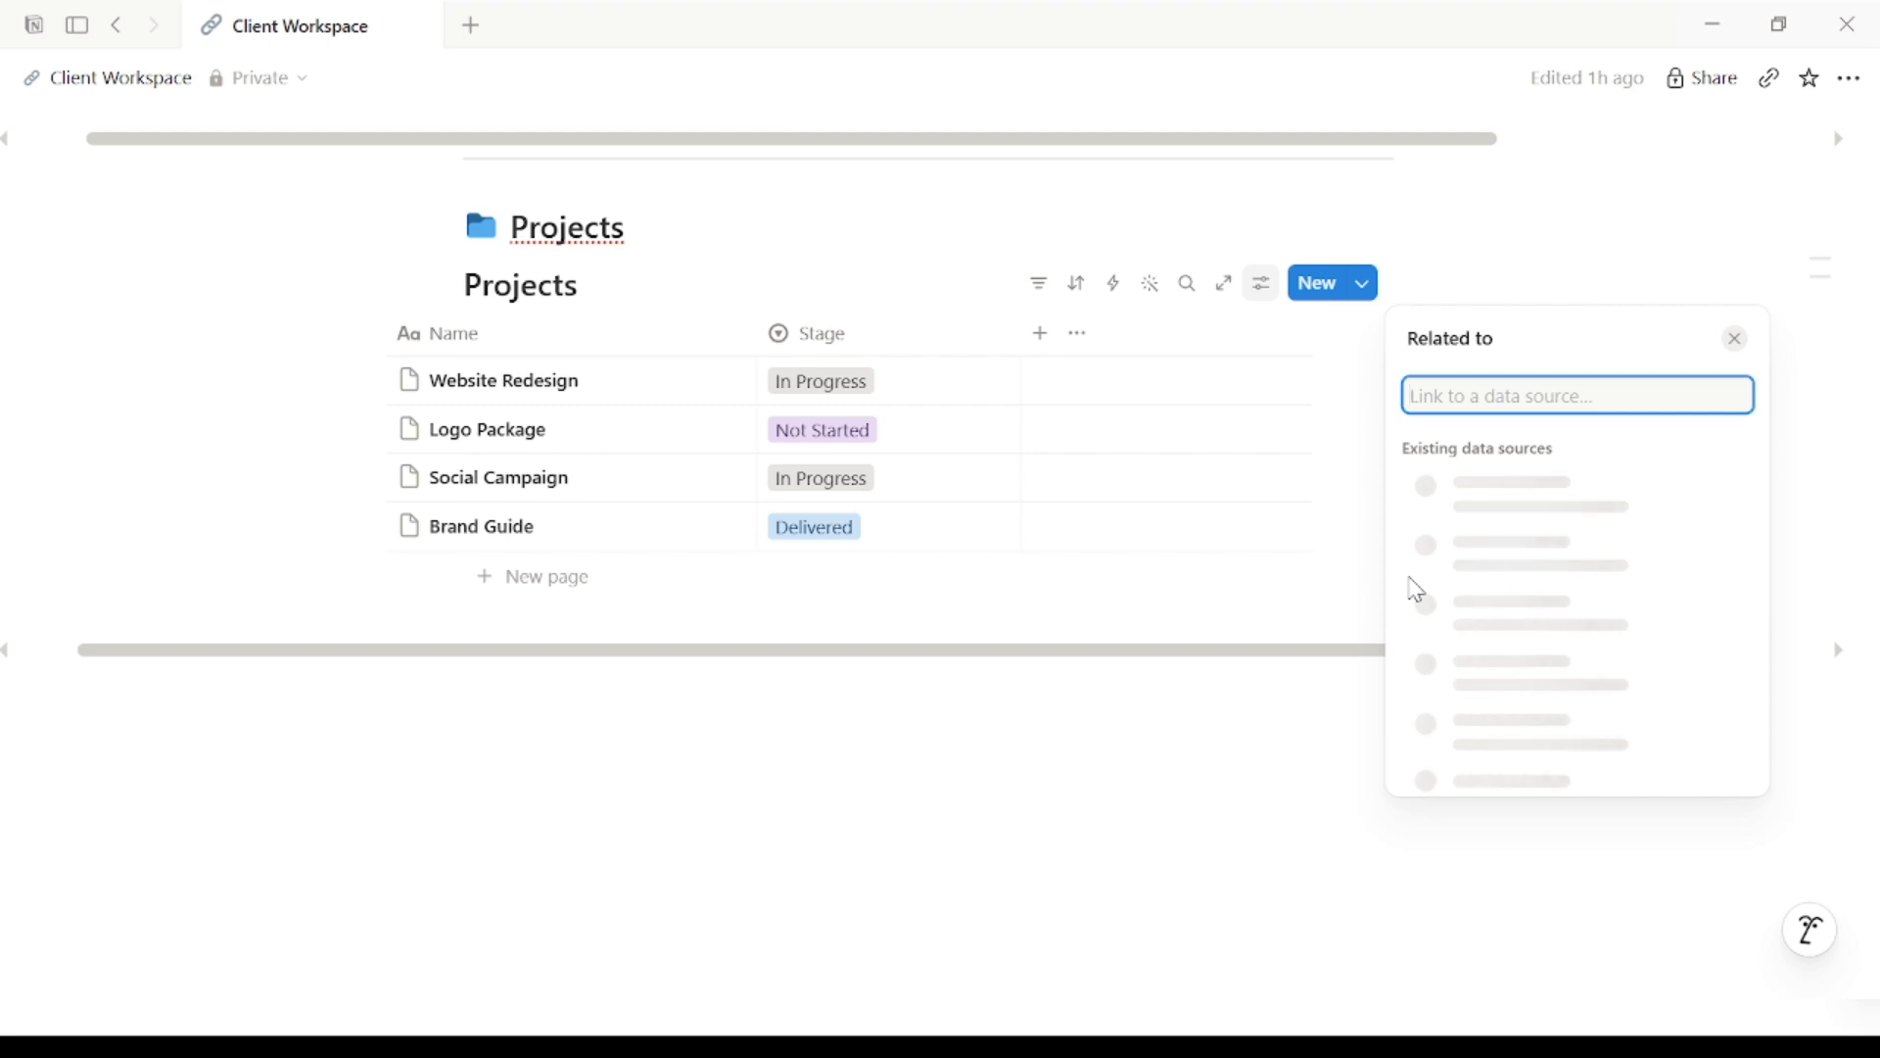
left_click(1439, 558)
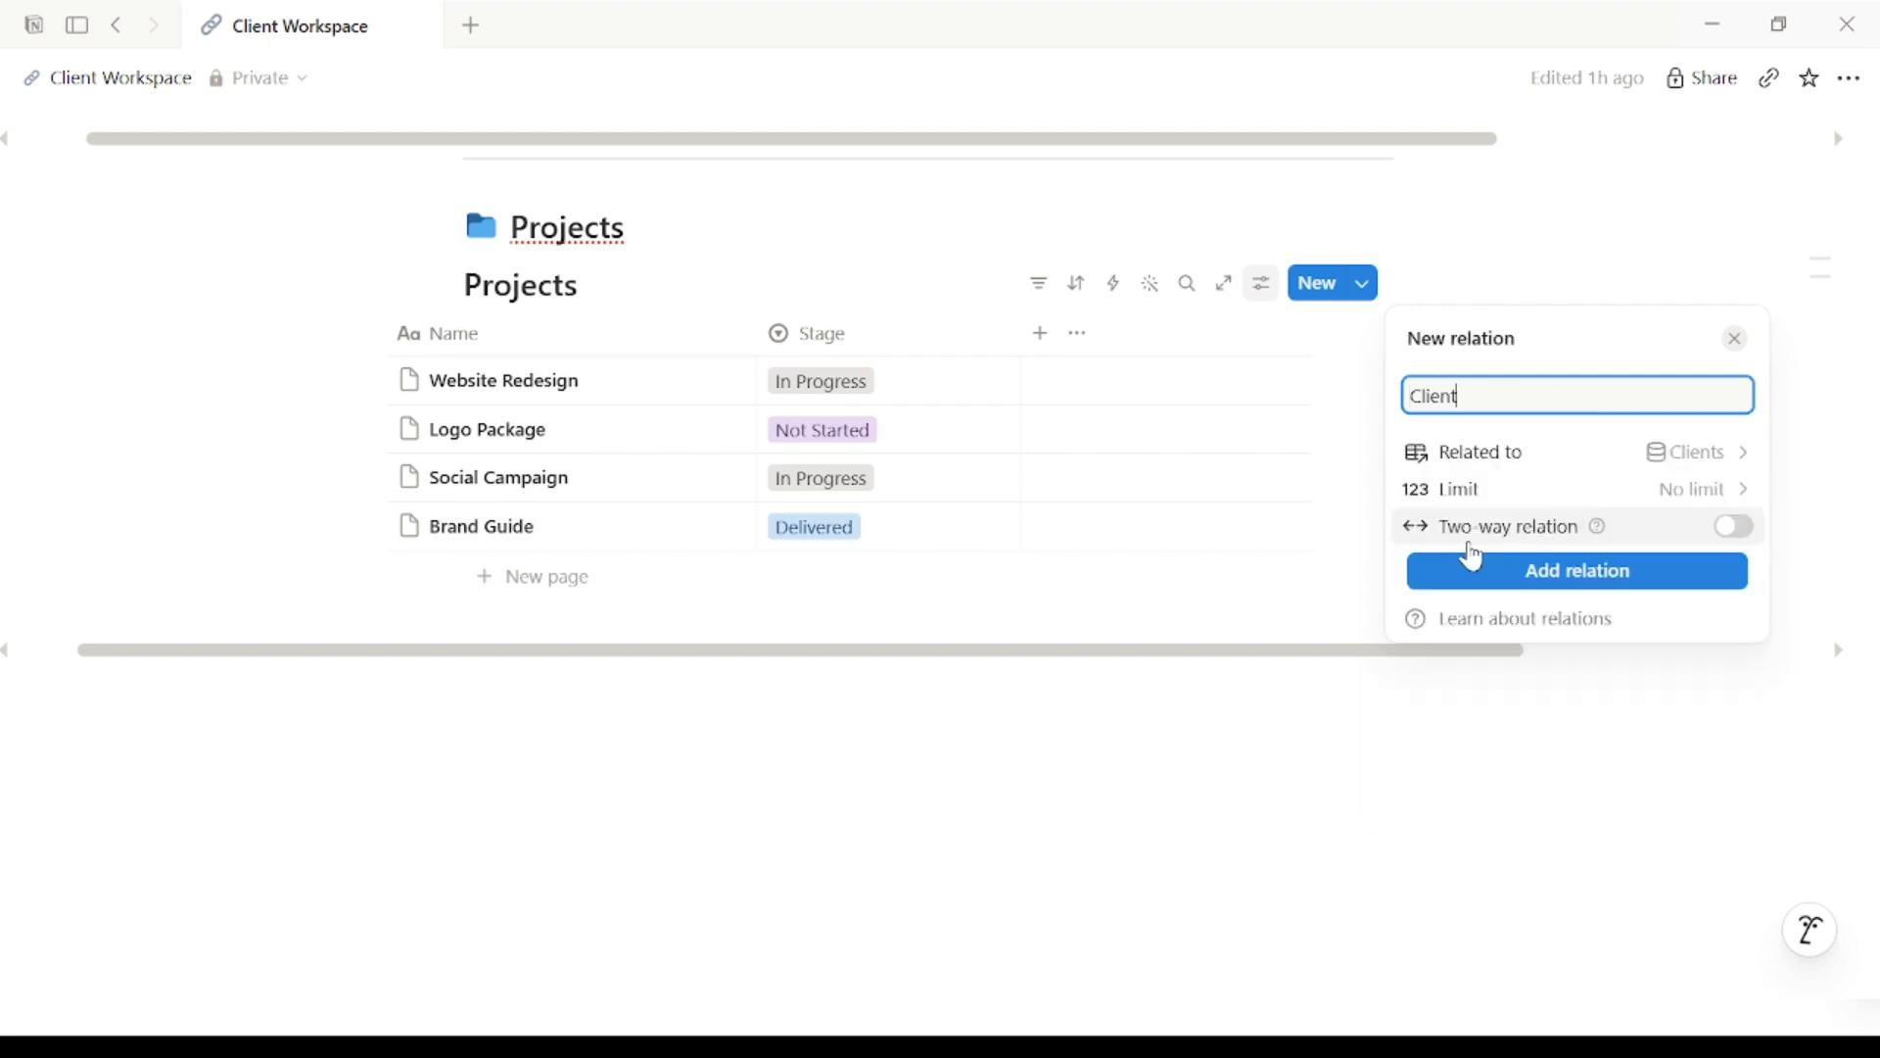
left_click(1733, 528)
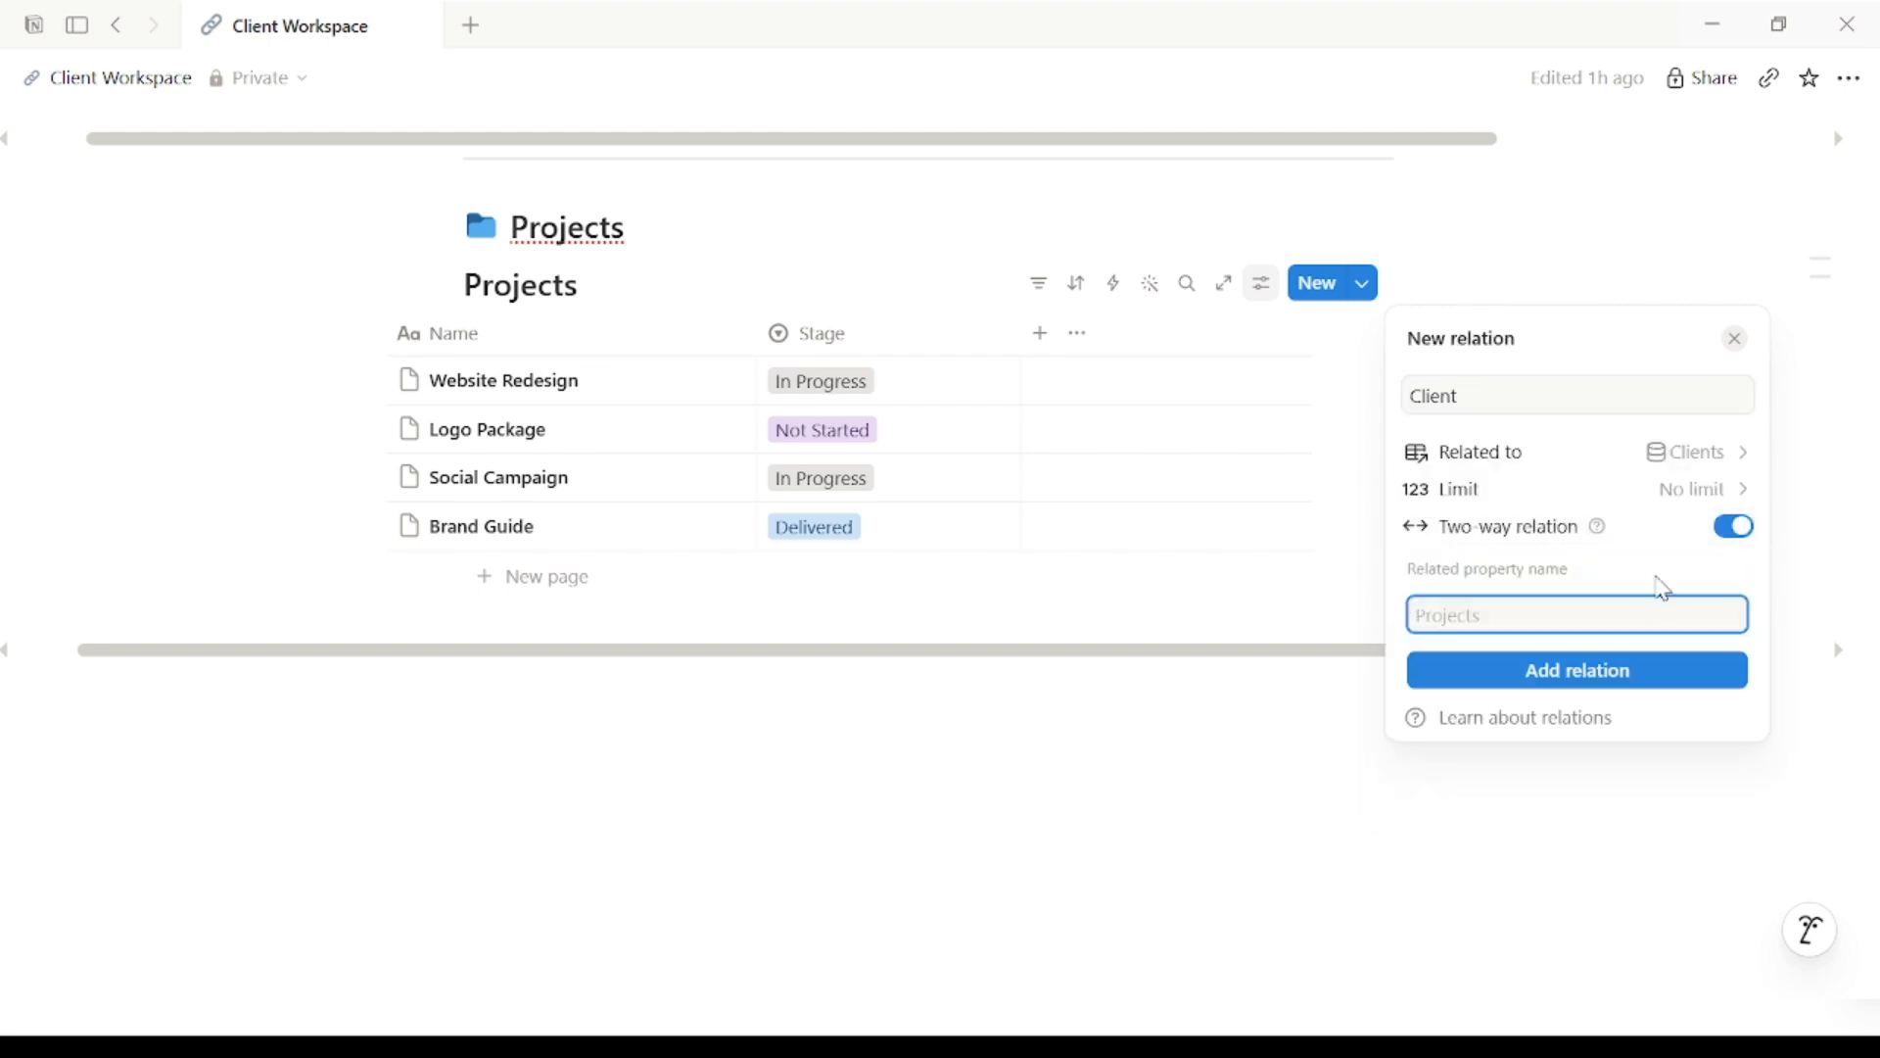
type("Projects")
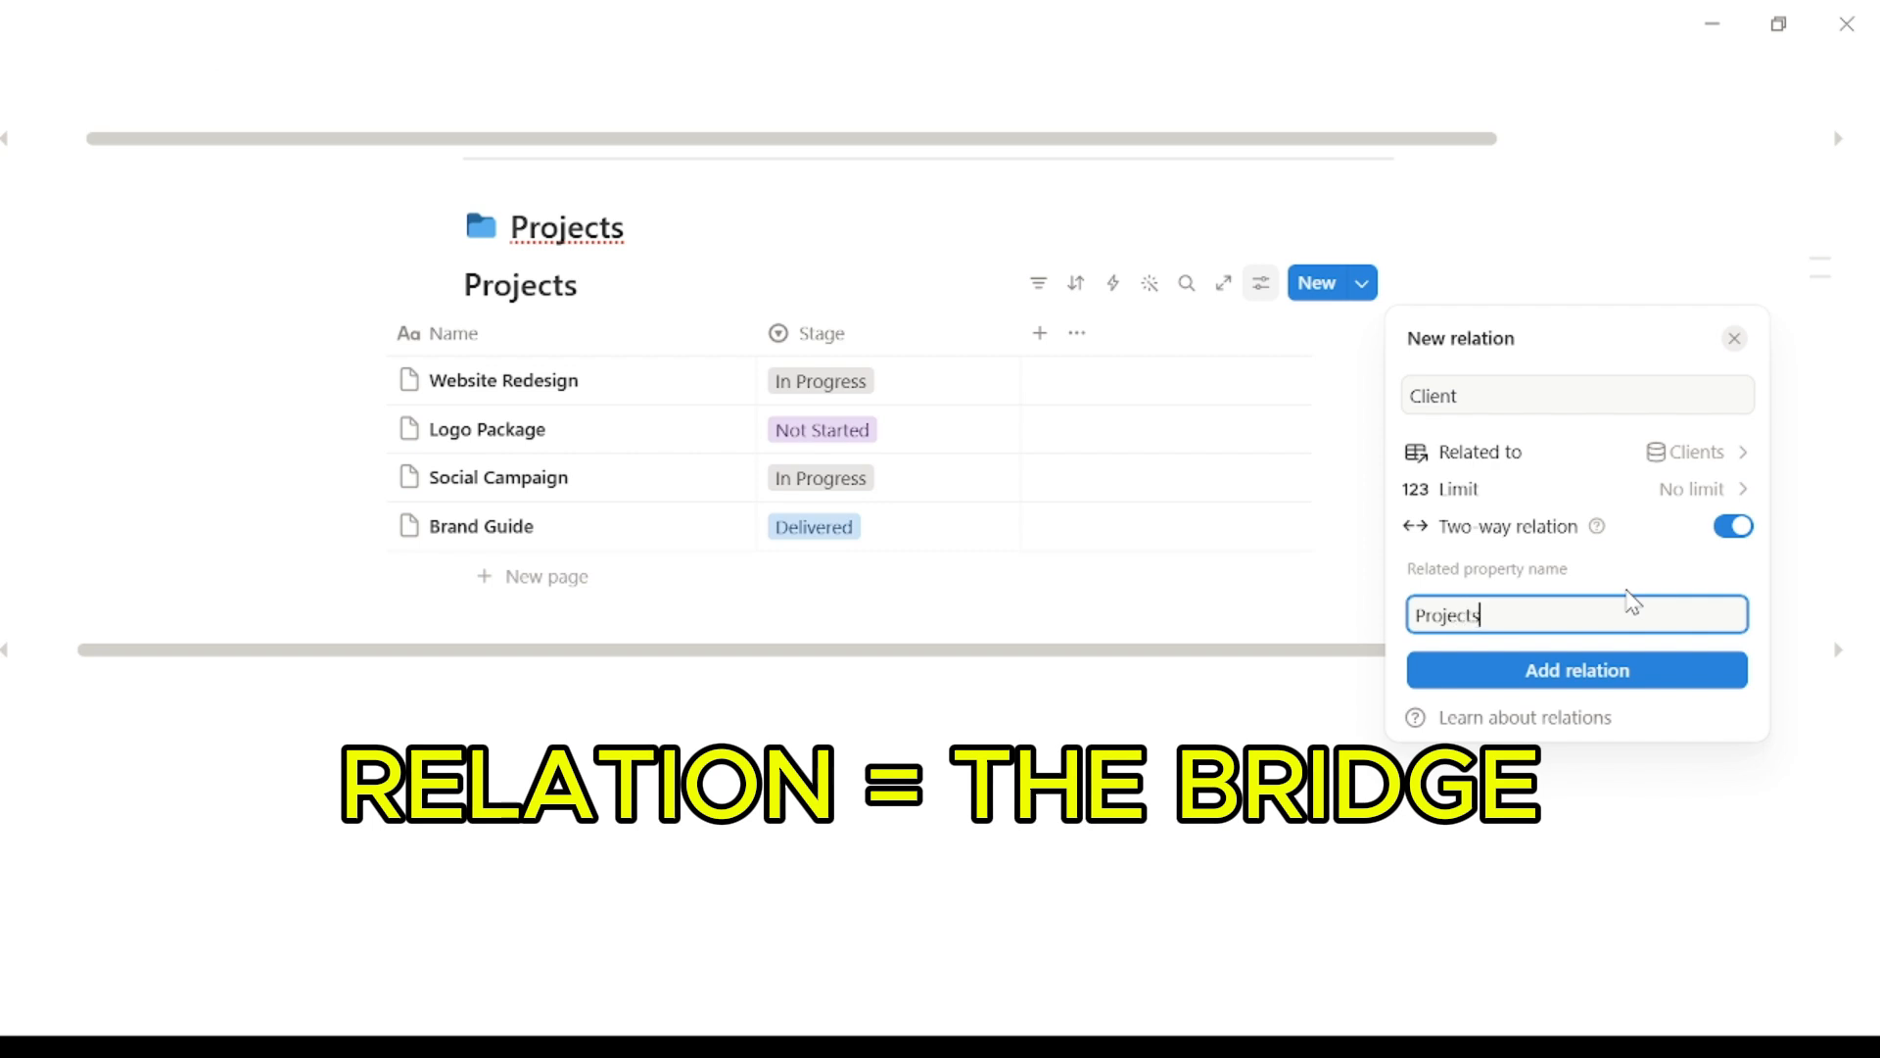
left_click(1544, 676)
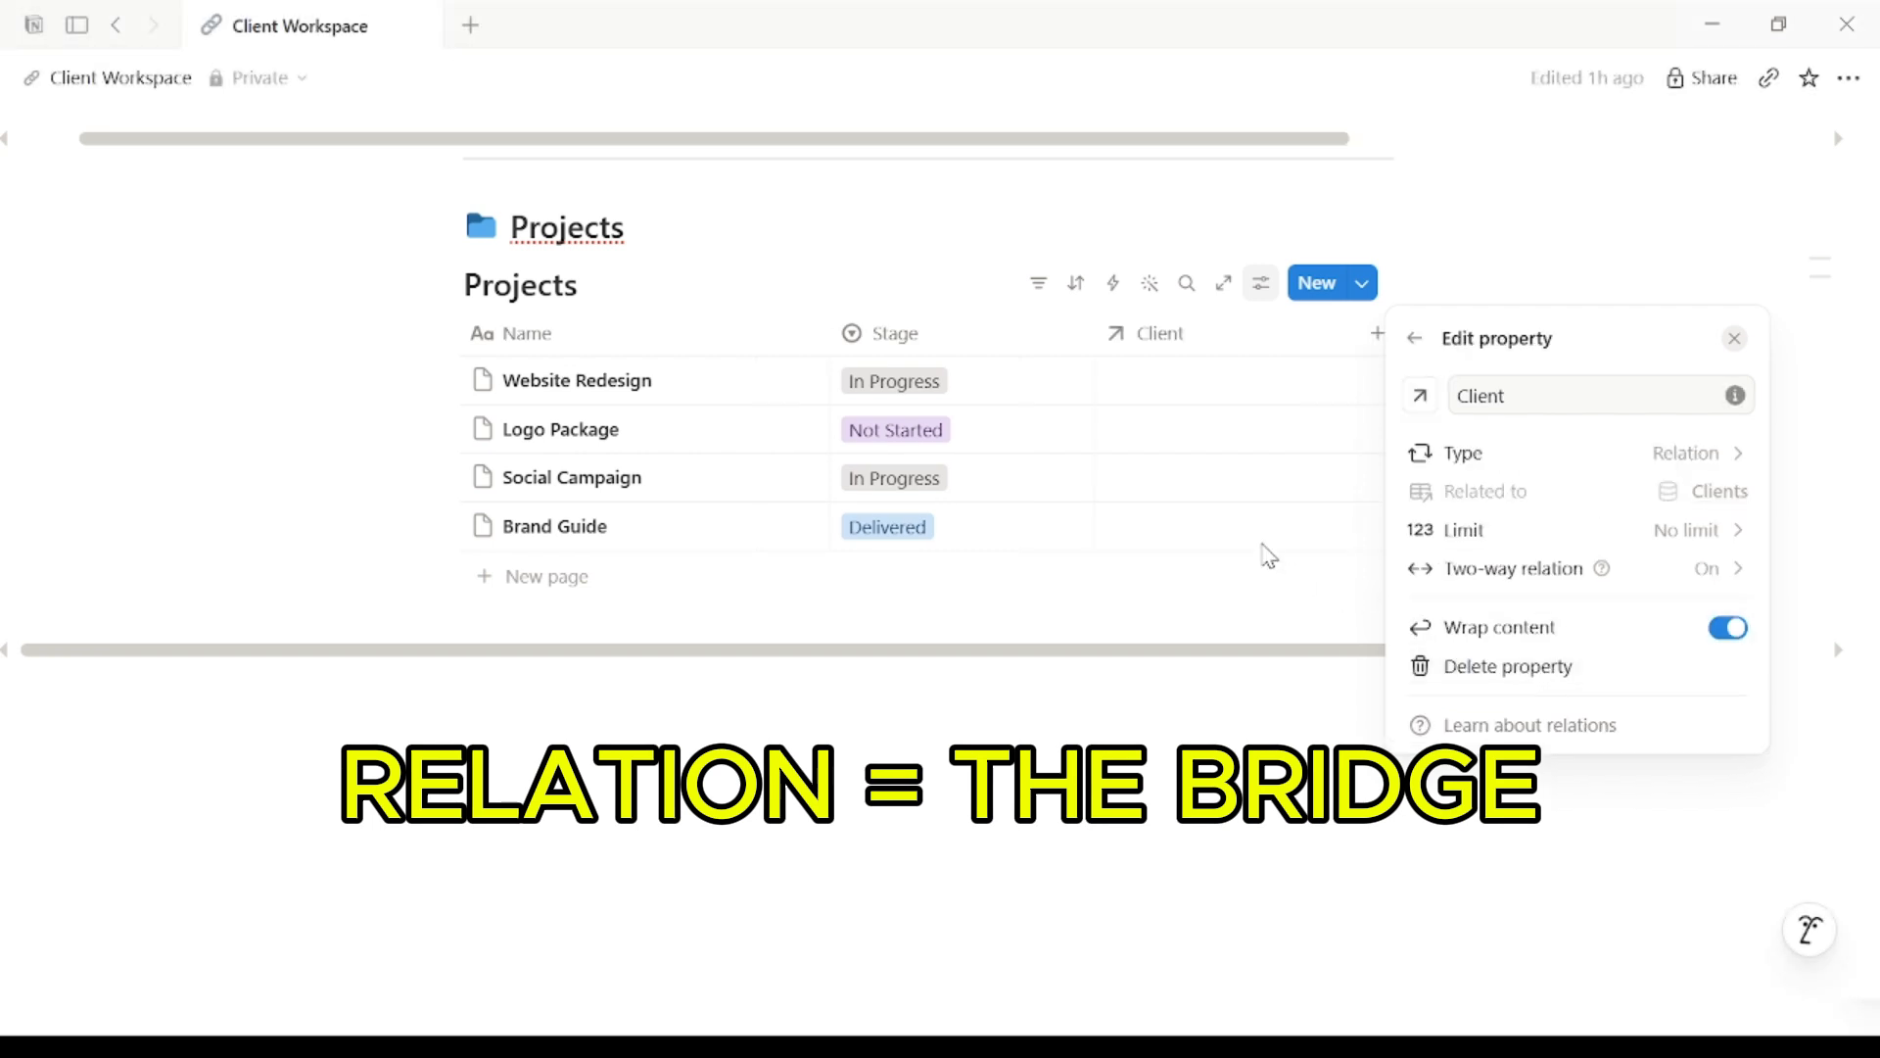
Step: Link both Website Redesign and Logo Package to the client Acme Corp
left_click(1257, 382)
left_click(1255, 380)
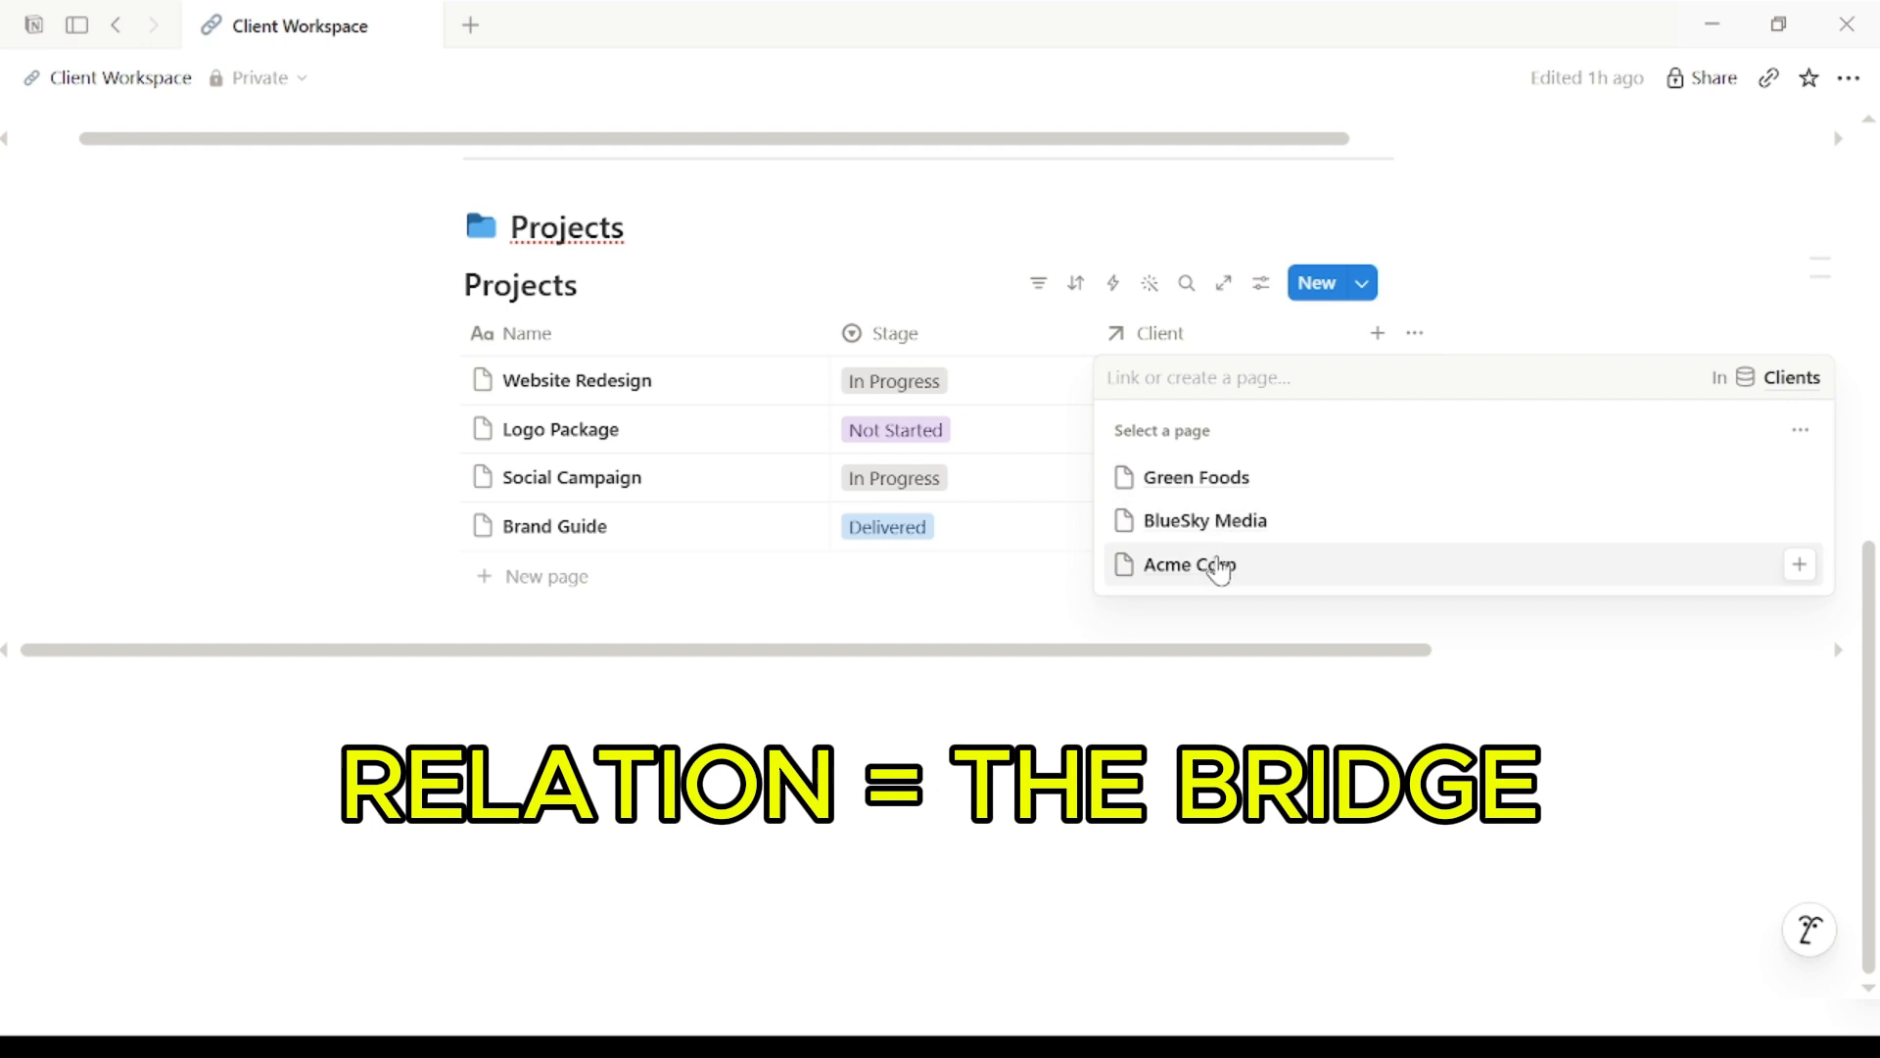
left_click(1211, 564)
left_click(1048, 587)
left_click(1181, 442)
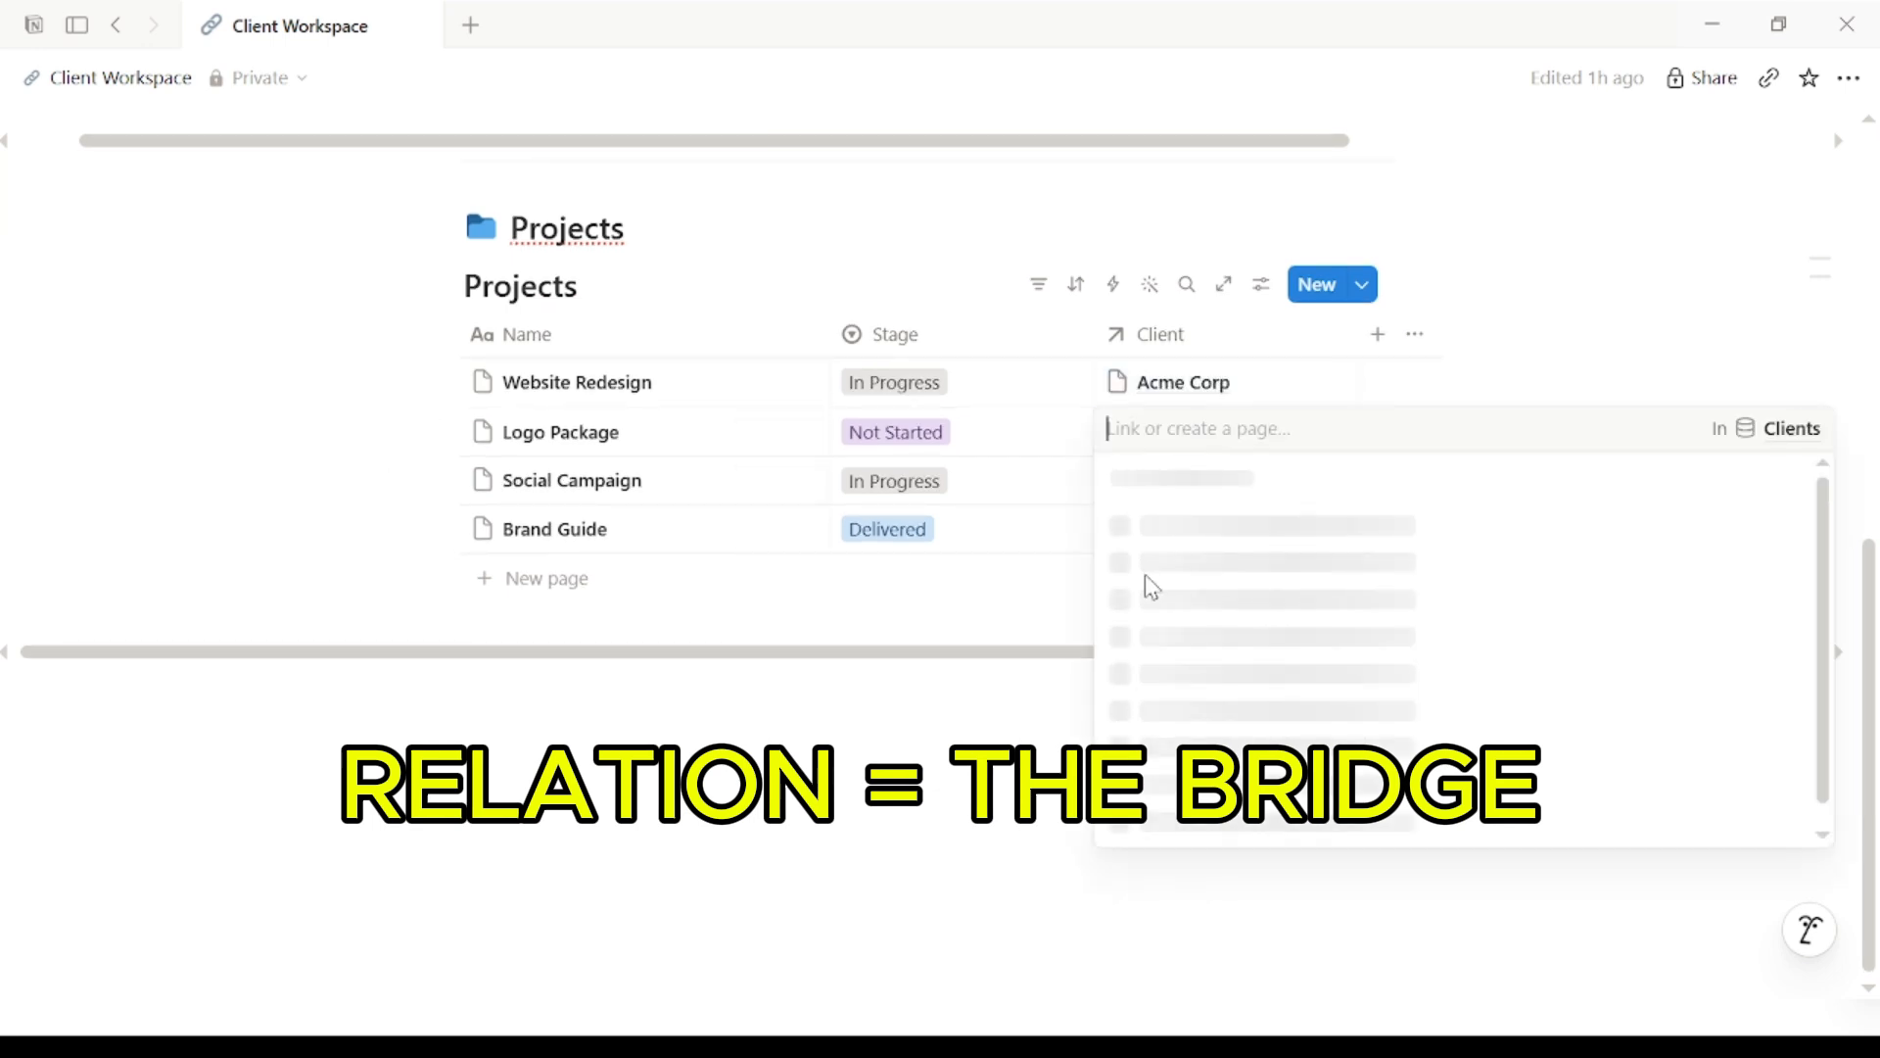
left_click(1212, 545)
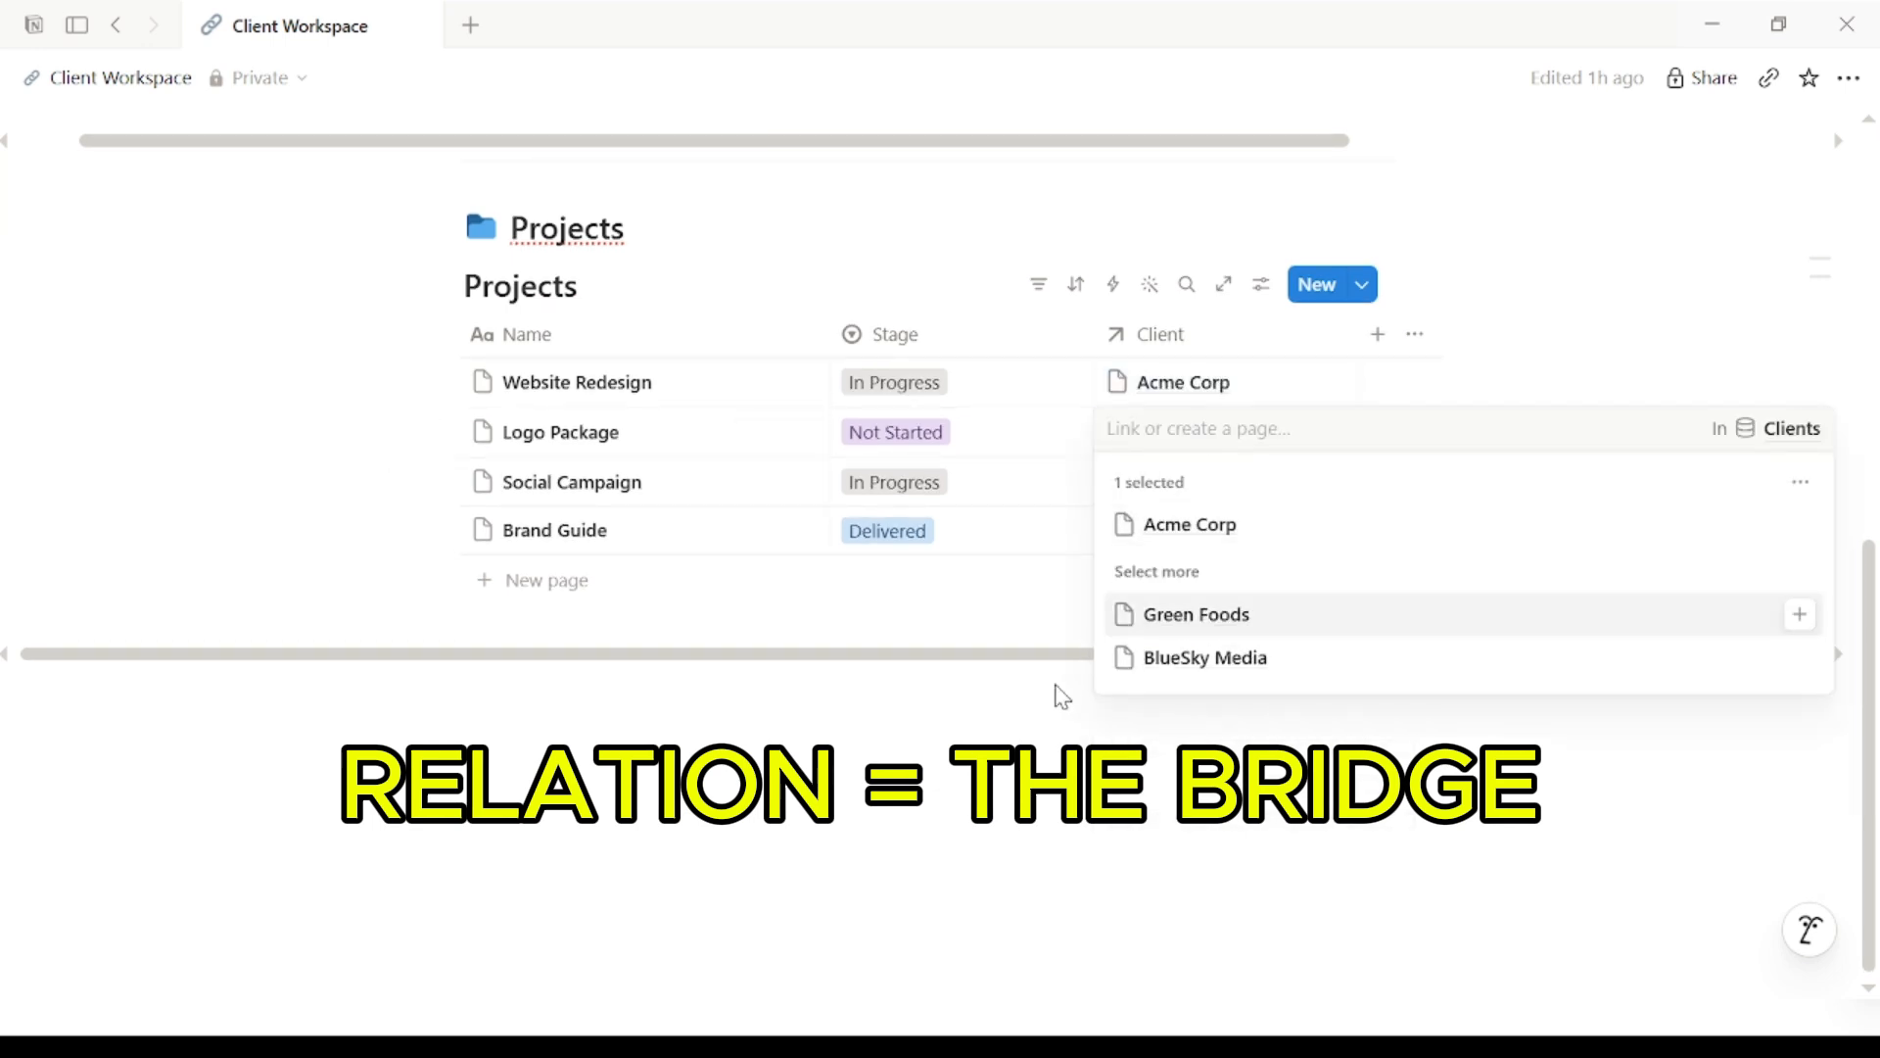
left_click(1058, 690)
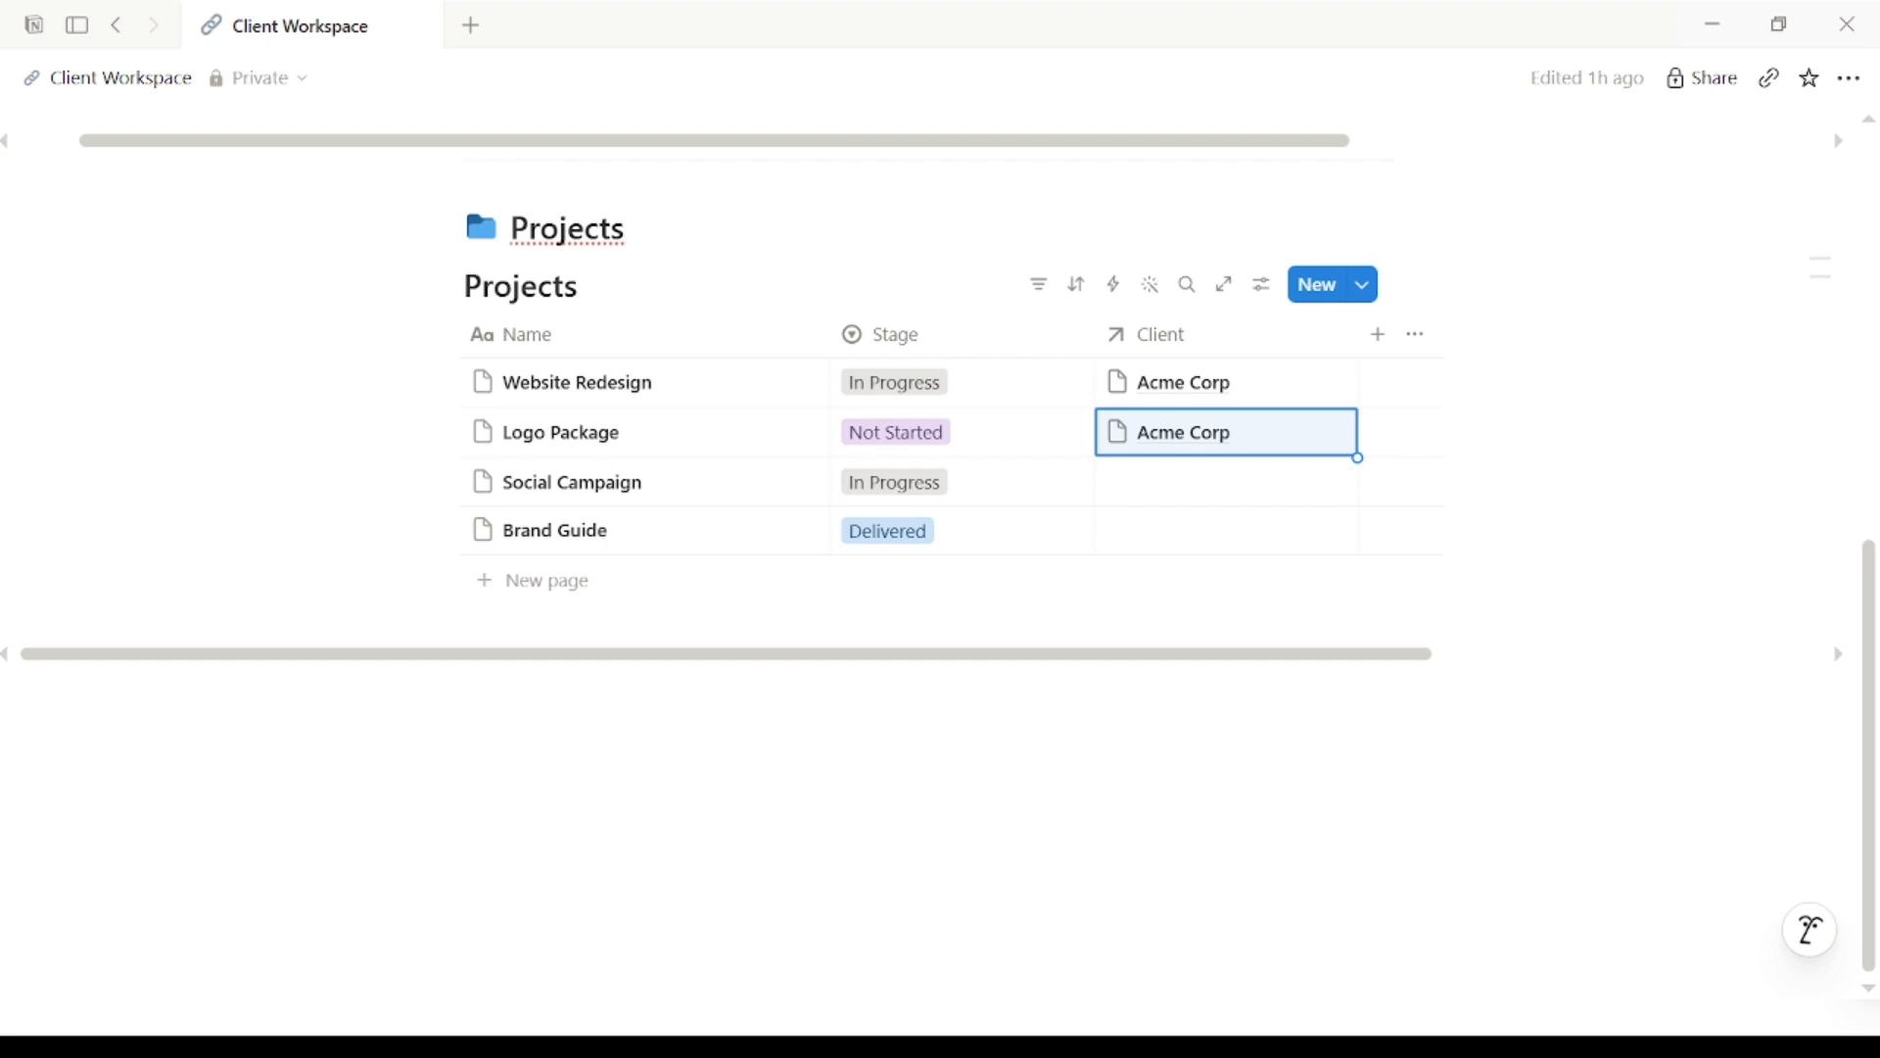
Step: Link Social Campaign to BlueSky Media and Brand Guide to Green Foods
scroll(1192, 529, "up", 1)
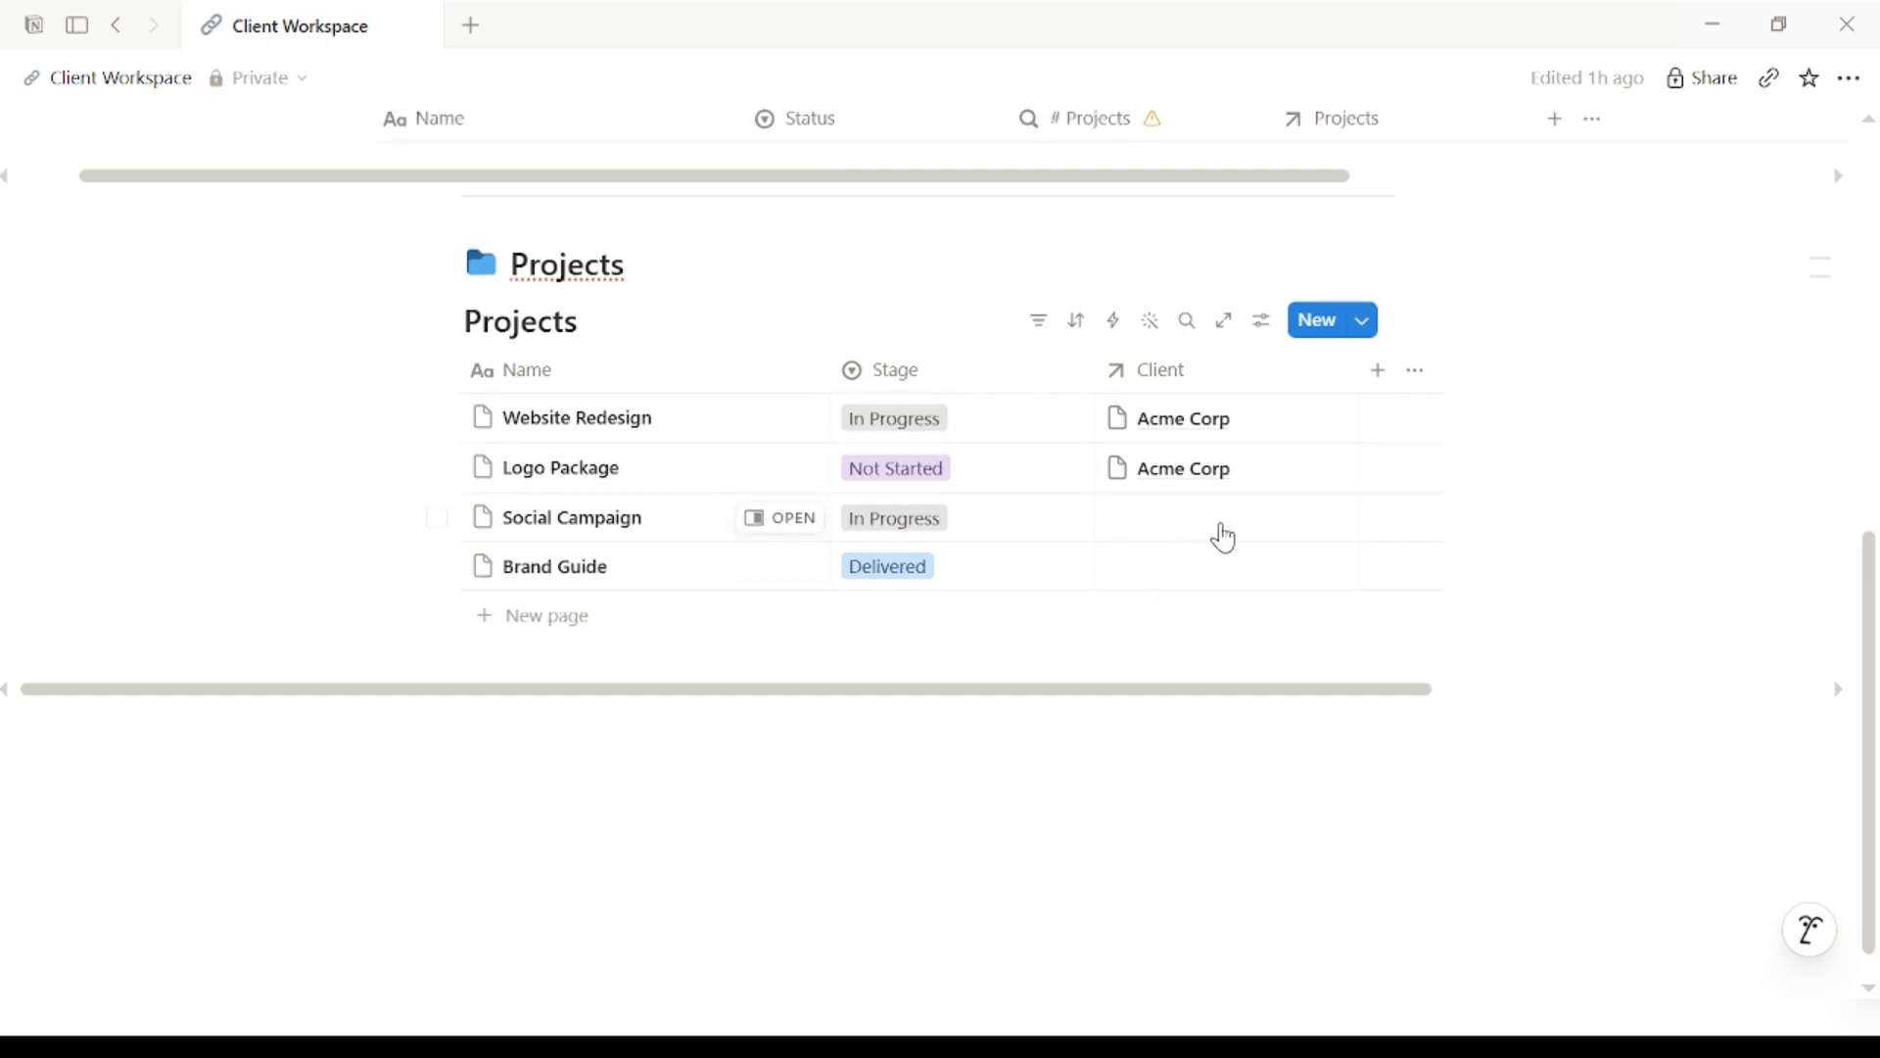
left_click(1224, 524)
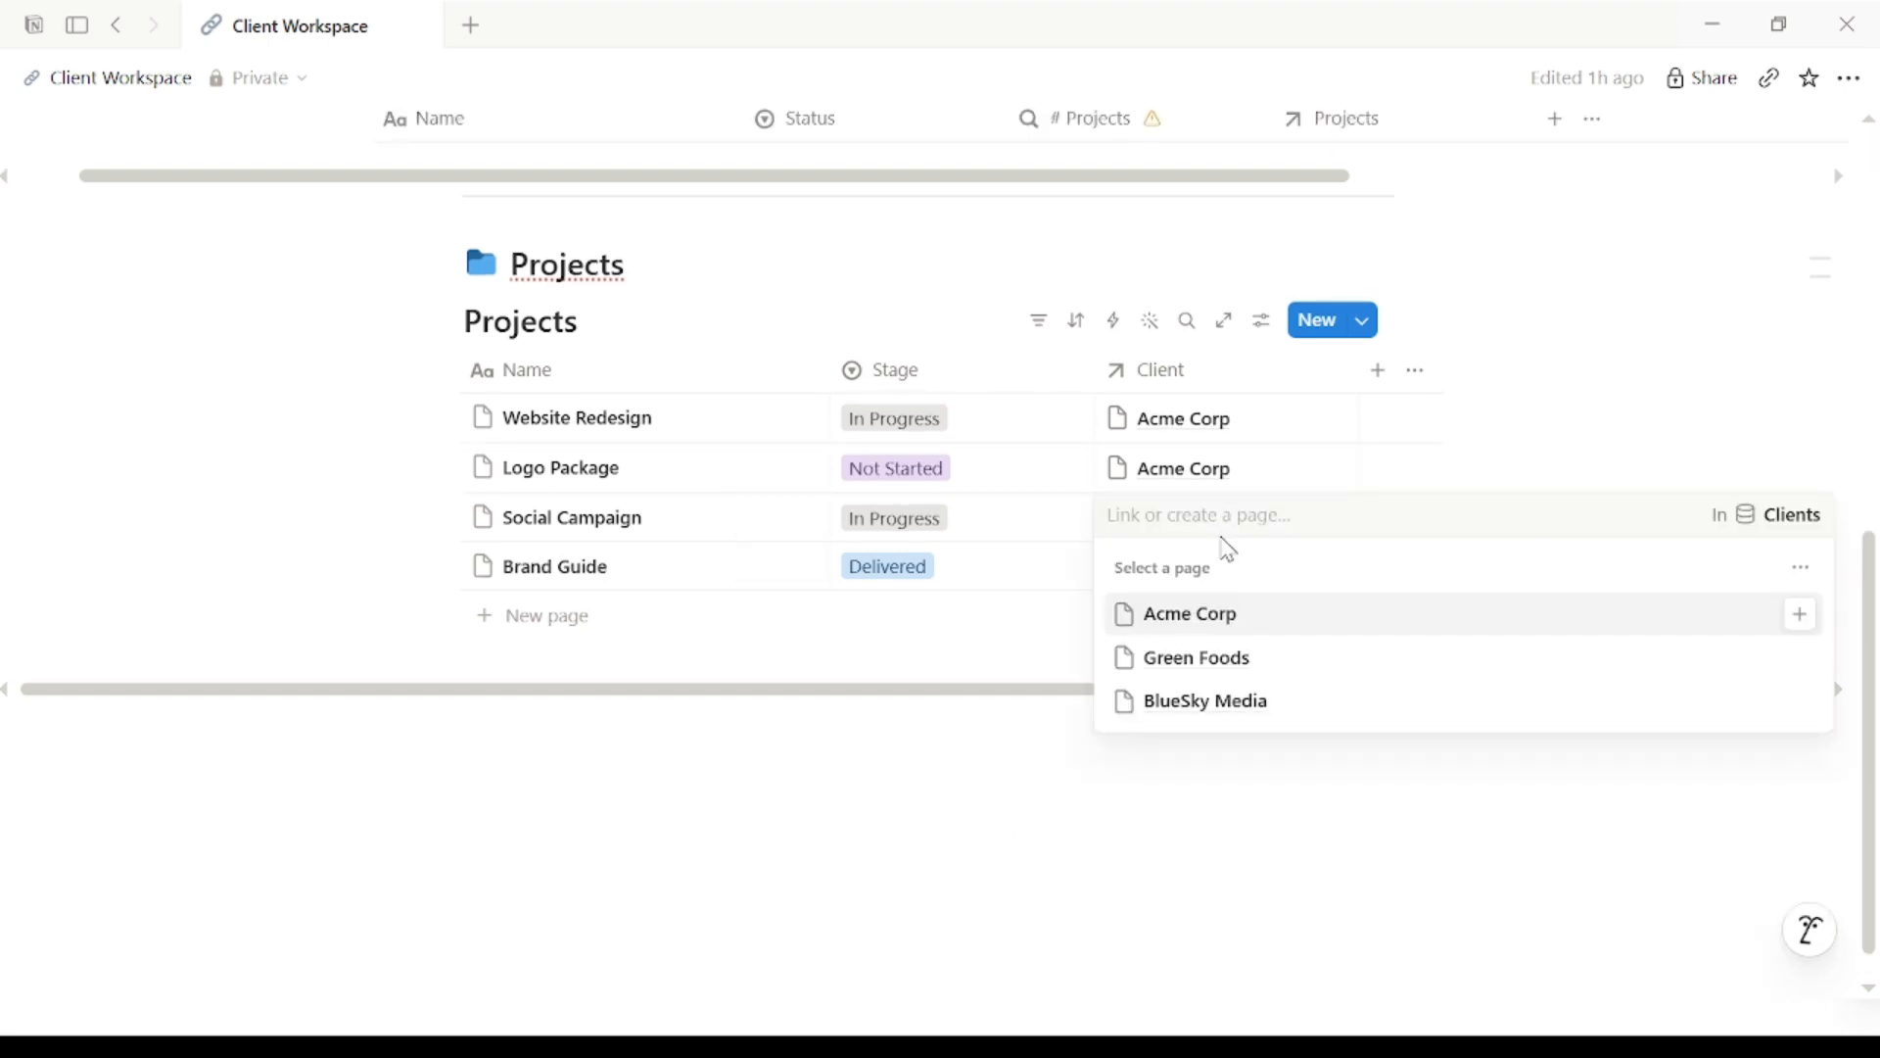
left_click(1212, 697)
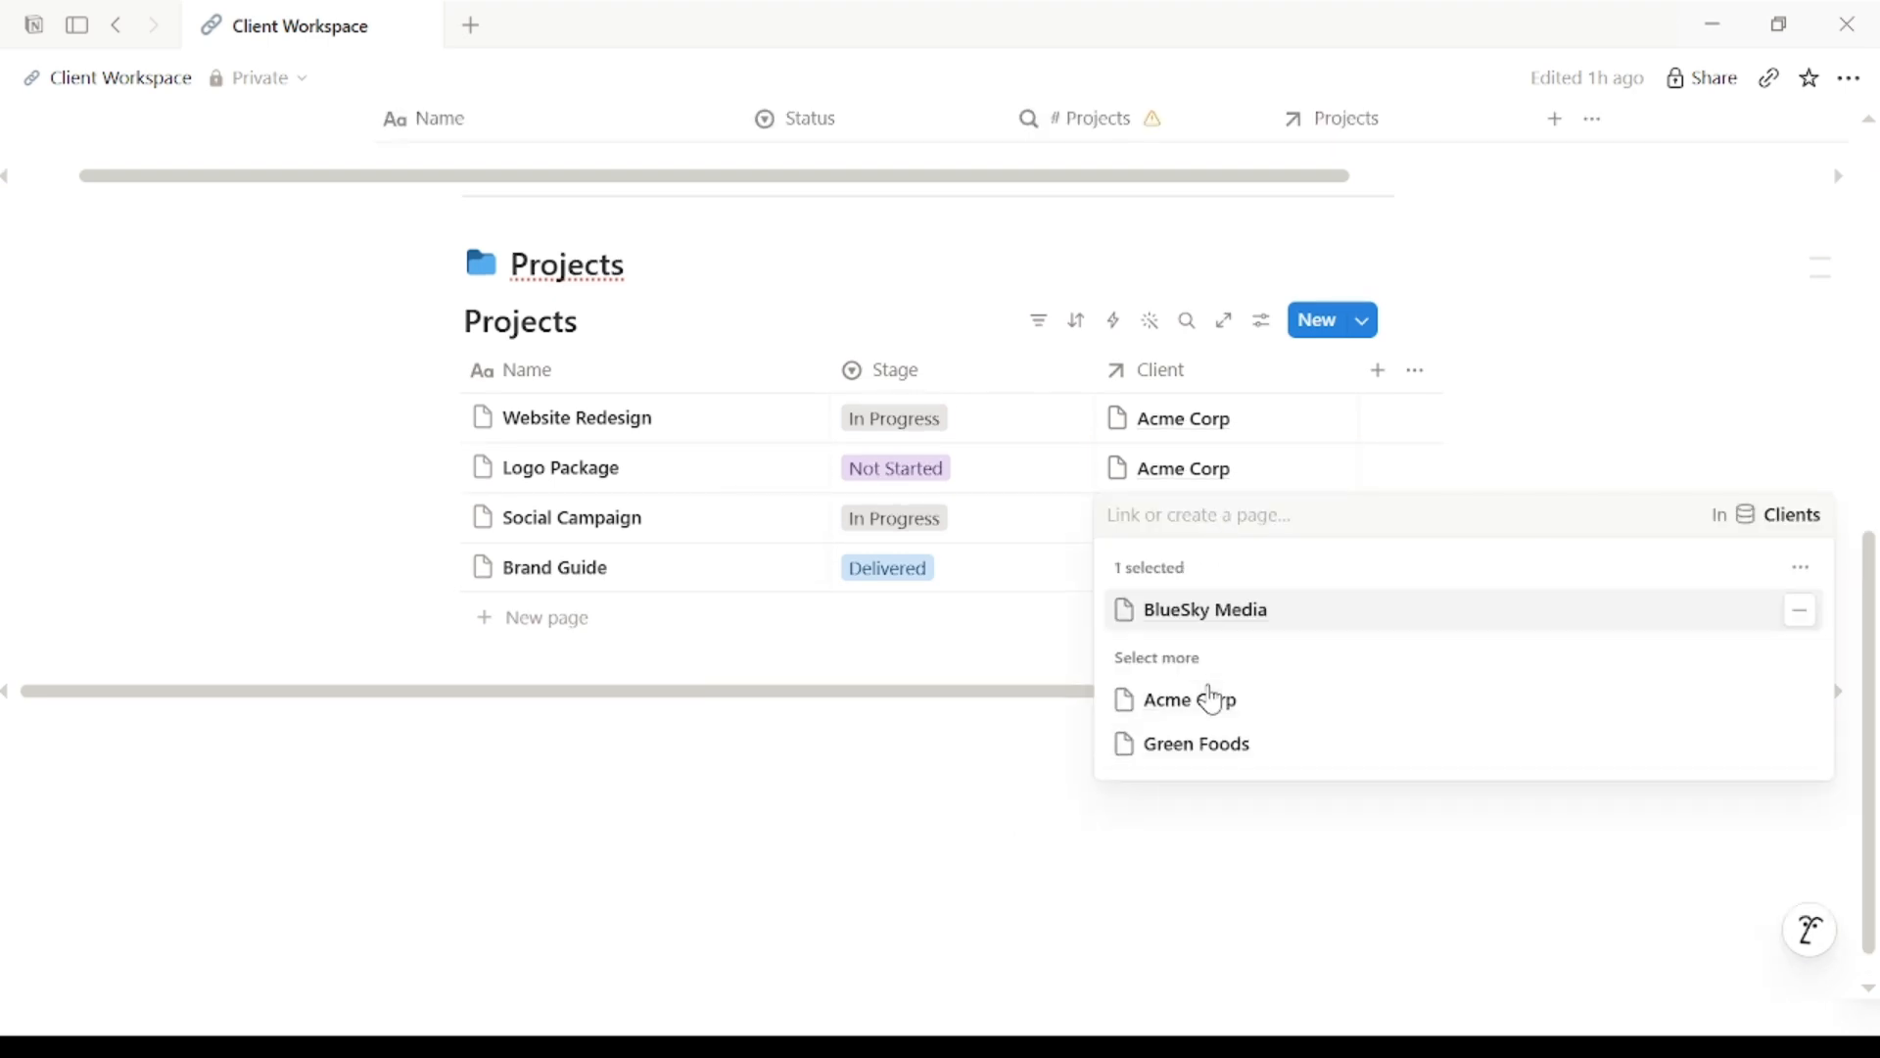
left_click(1058, 642)
left_click(1171, 586)
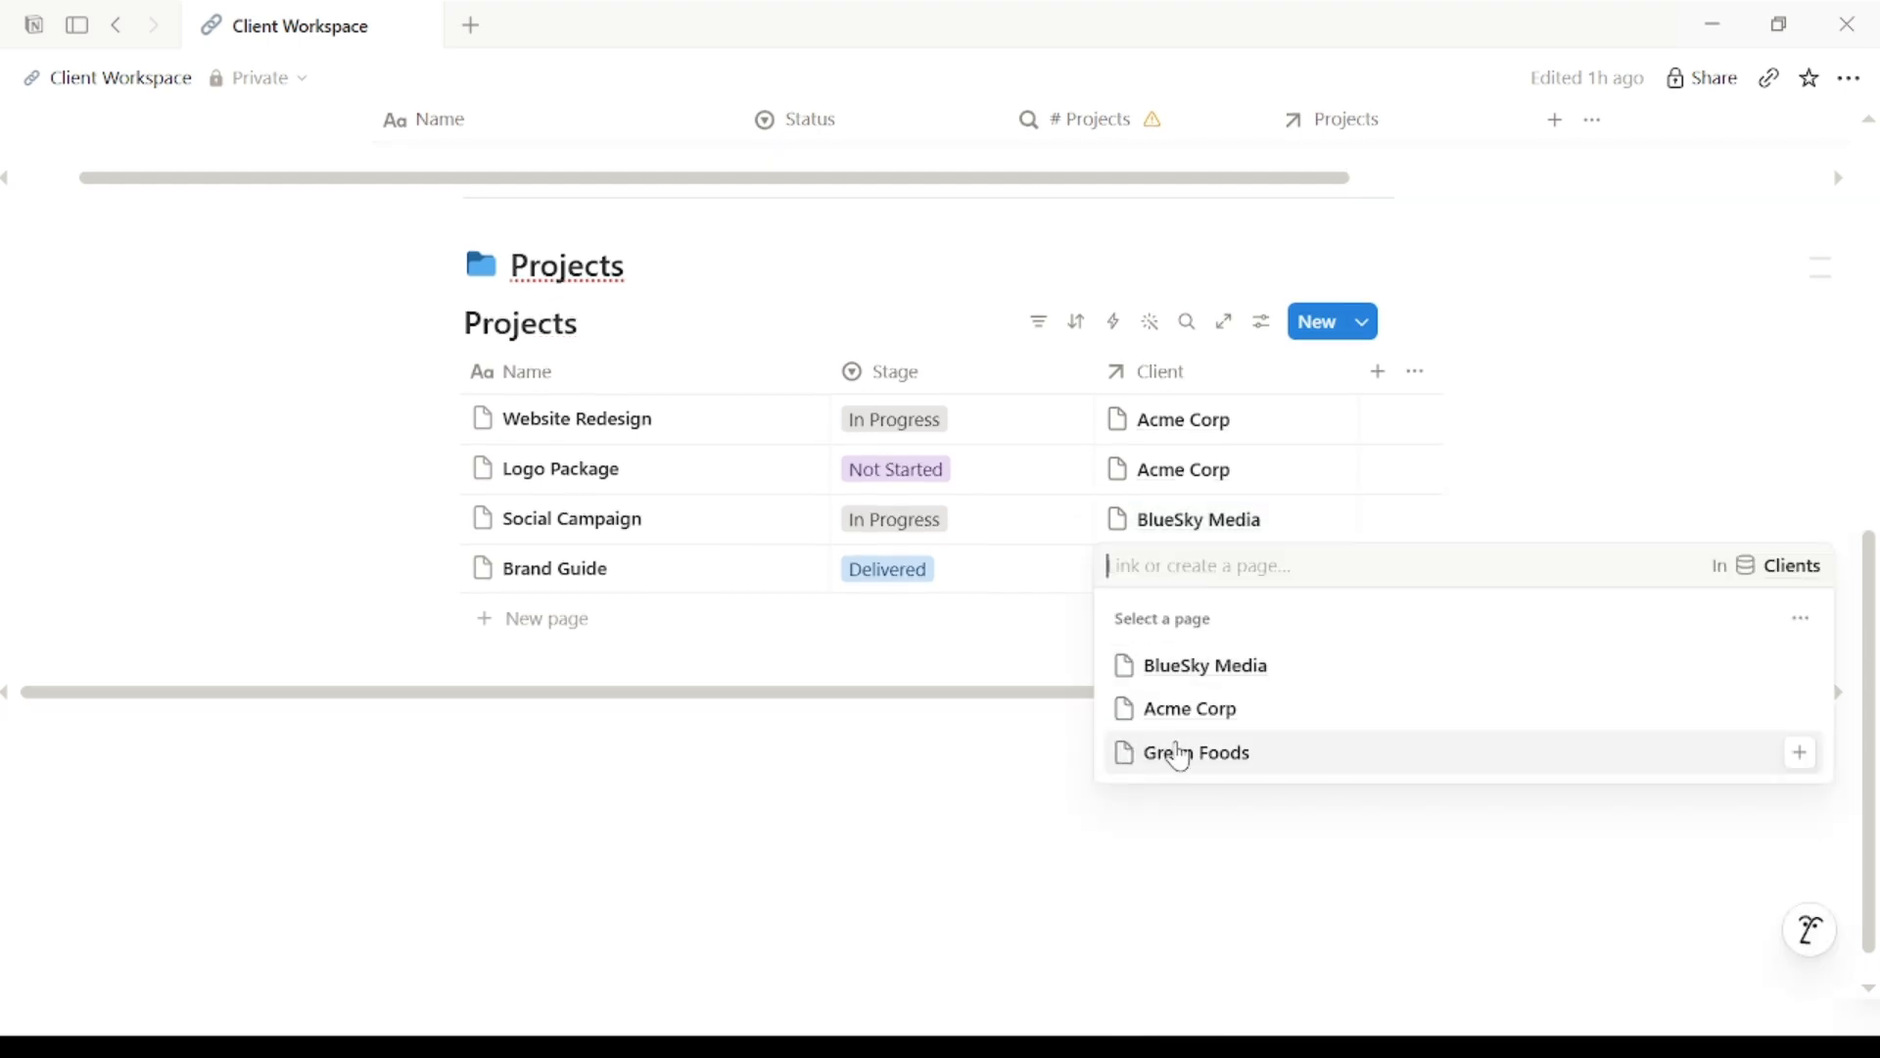
left_click(1175, 754)
left_click(1046, 679)
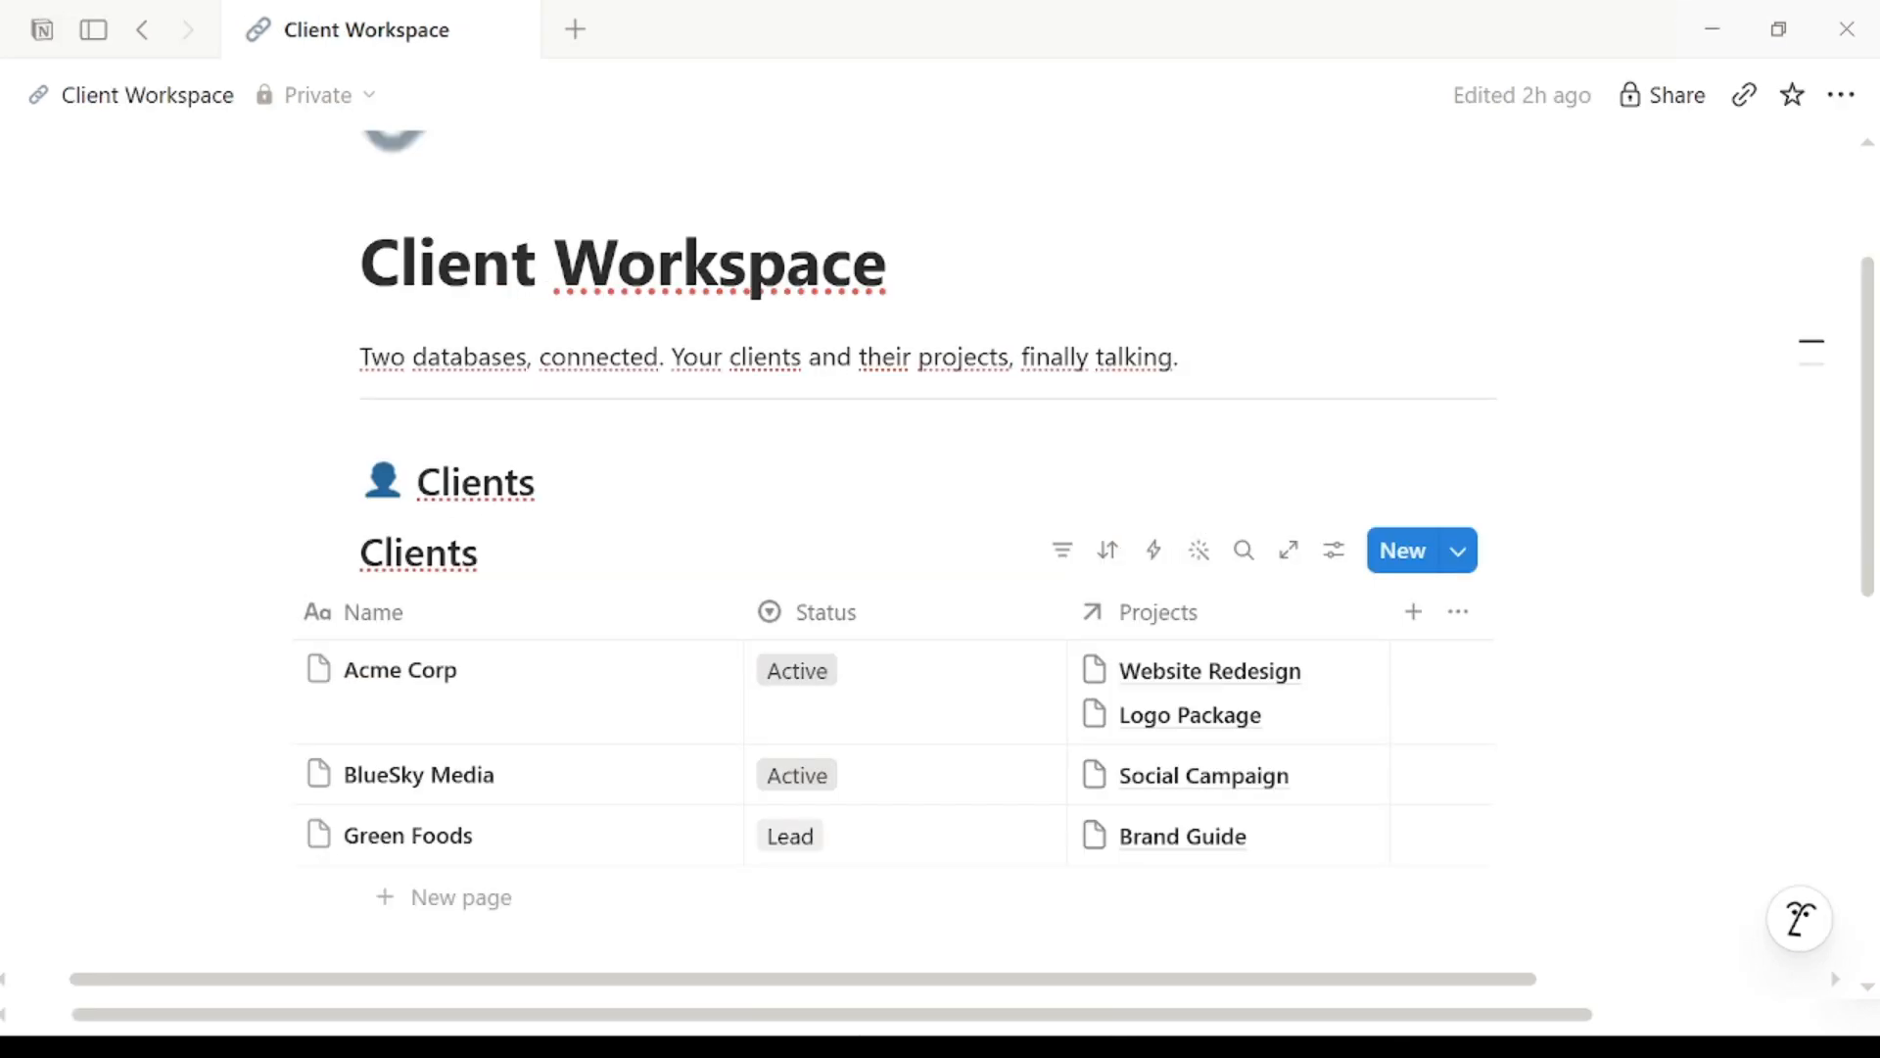
Step: Zoom in and scroll to the Clients table's Projects column, then zoom back out
key("ctrl+plus")
key("ctrl+plus")
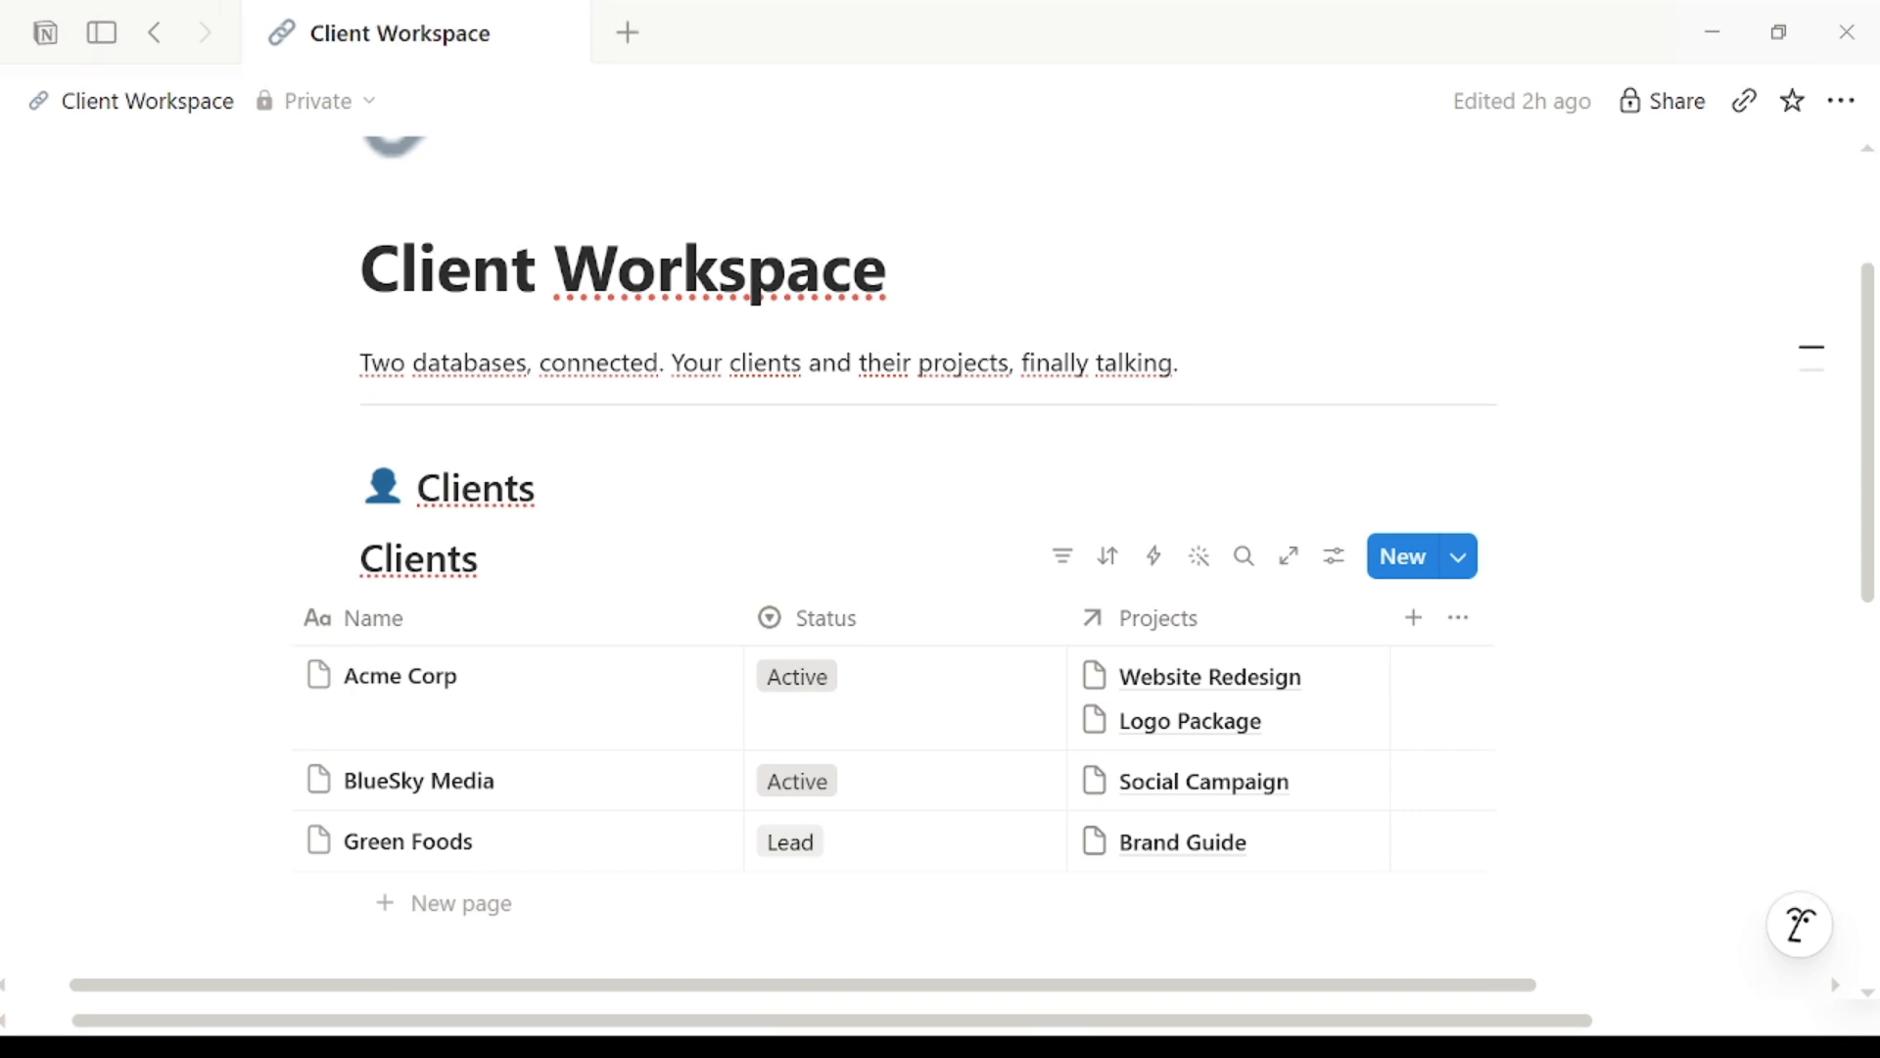
left_click_drag(1878, 388, 1848, 619)
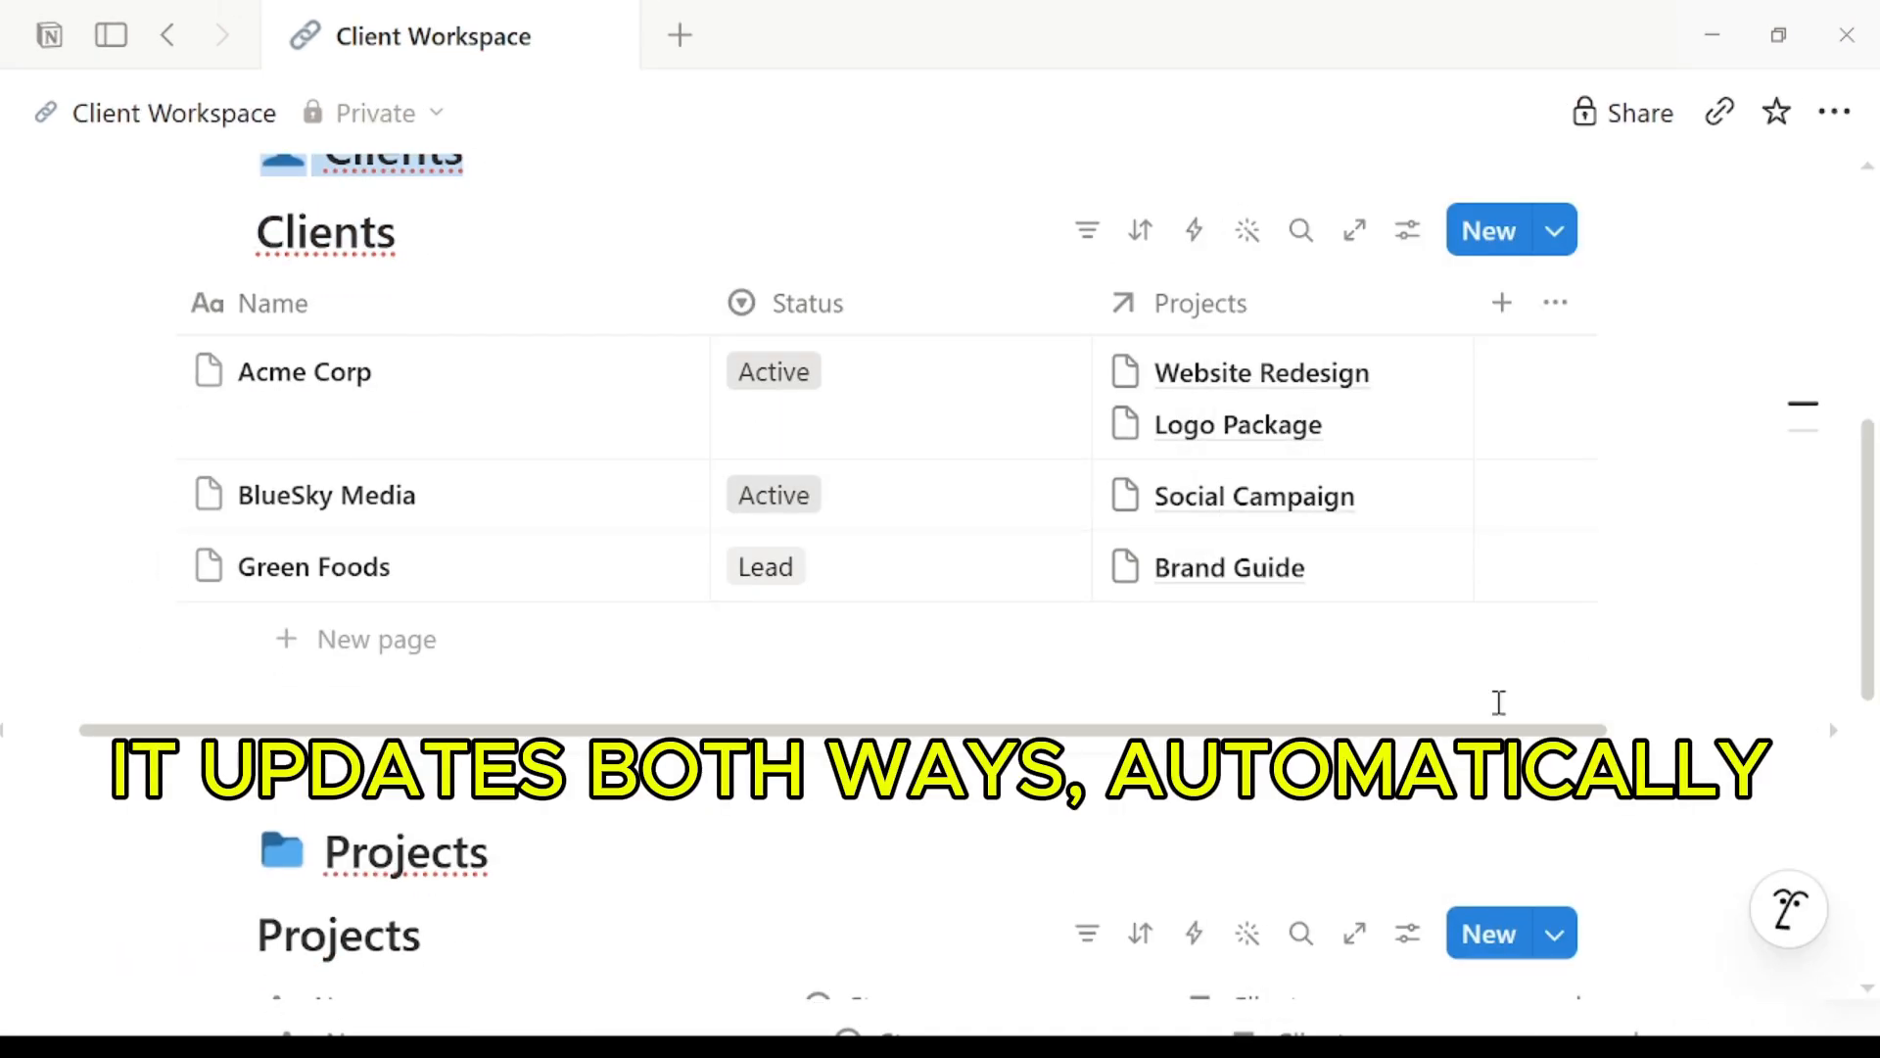
scroll(1498, 685, "right", 5)
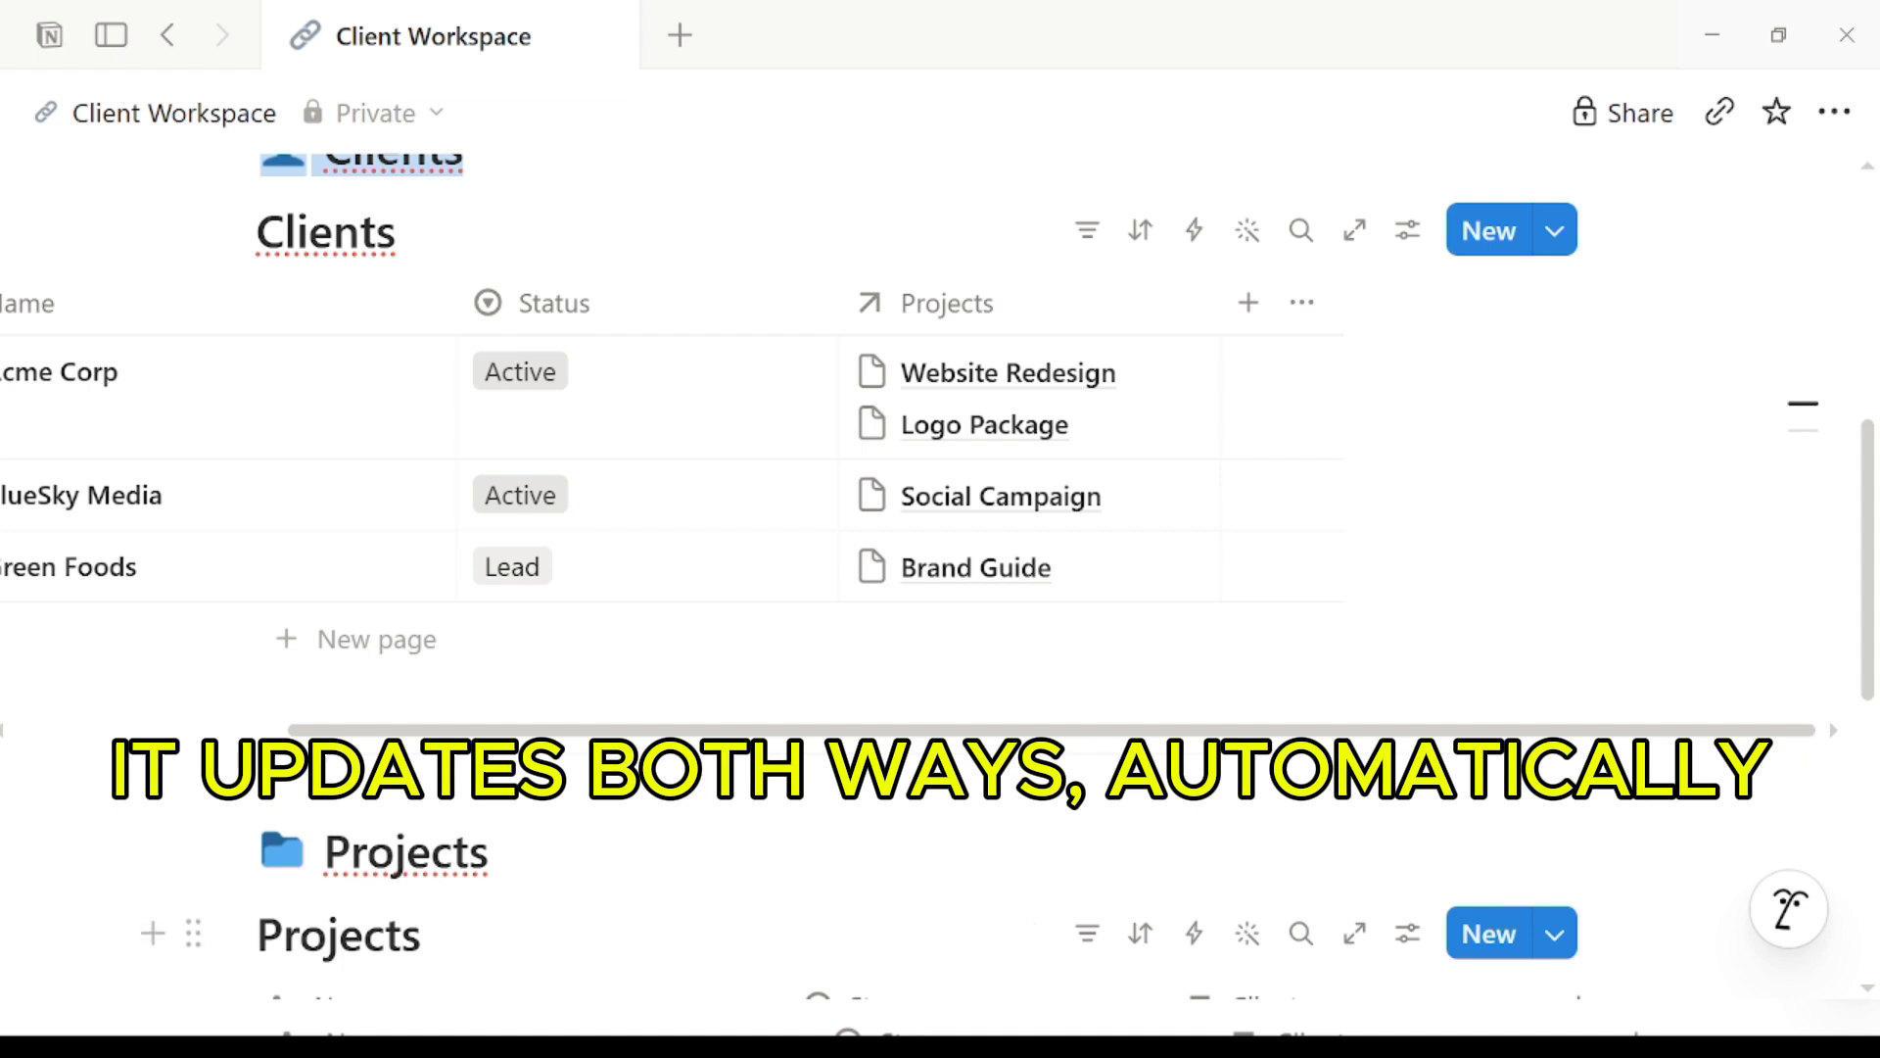
scroll(1712, 496, "up", 3)
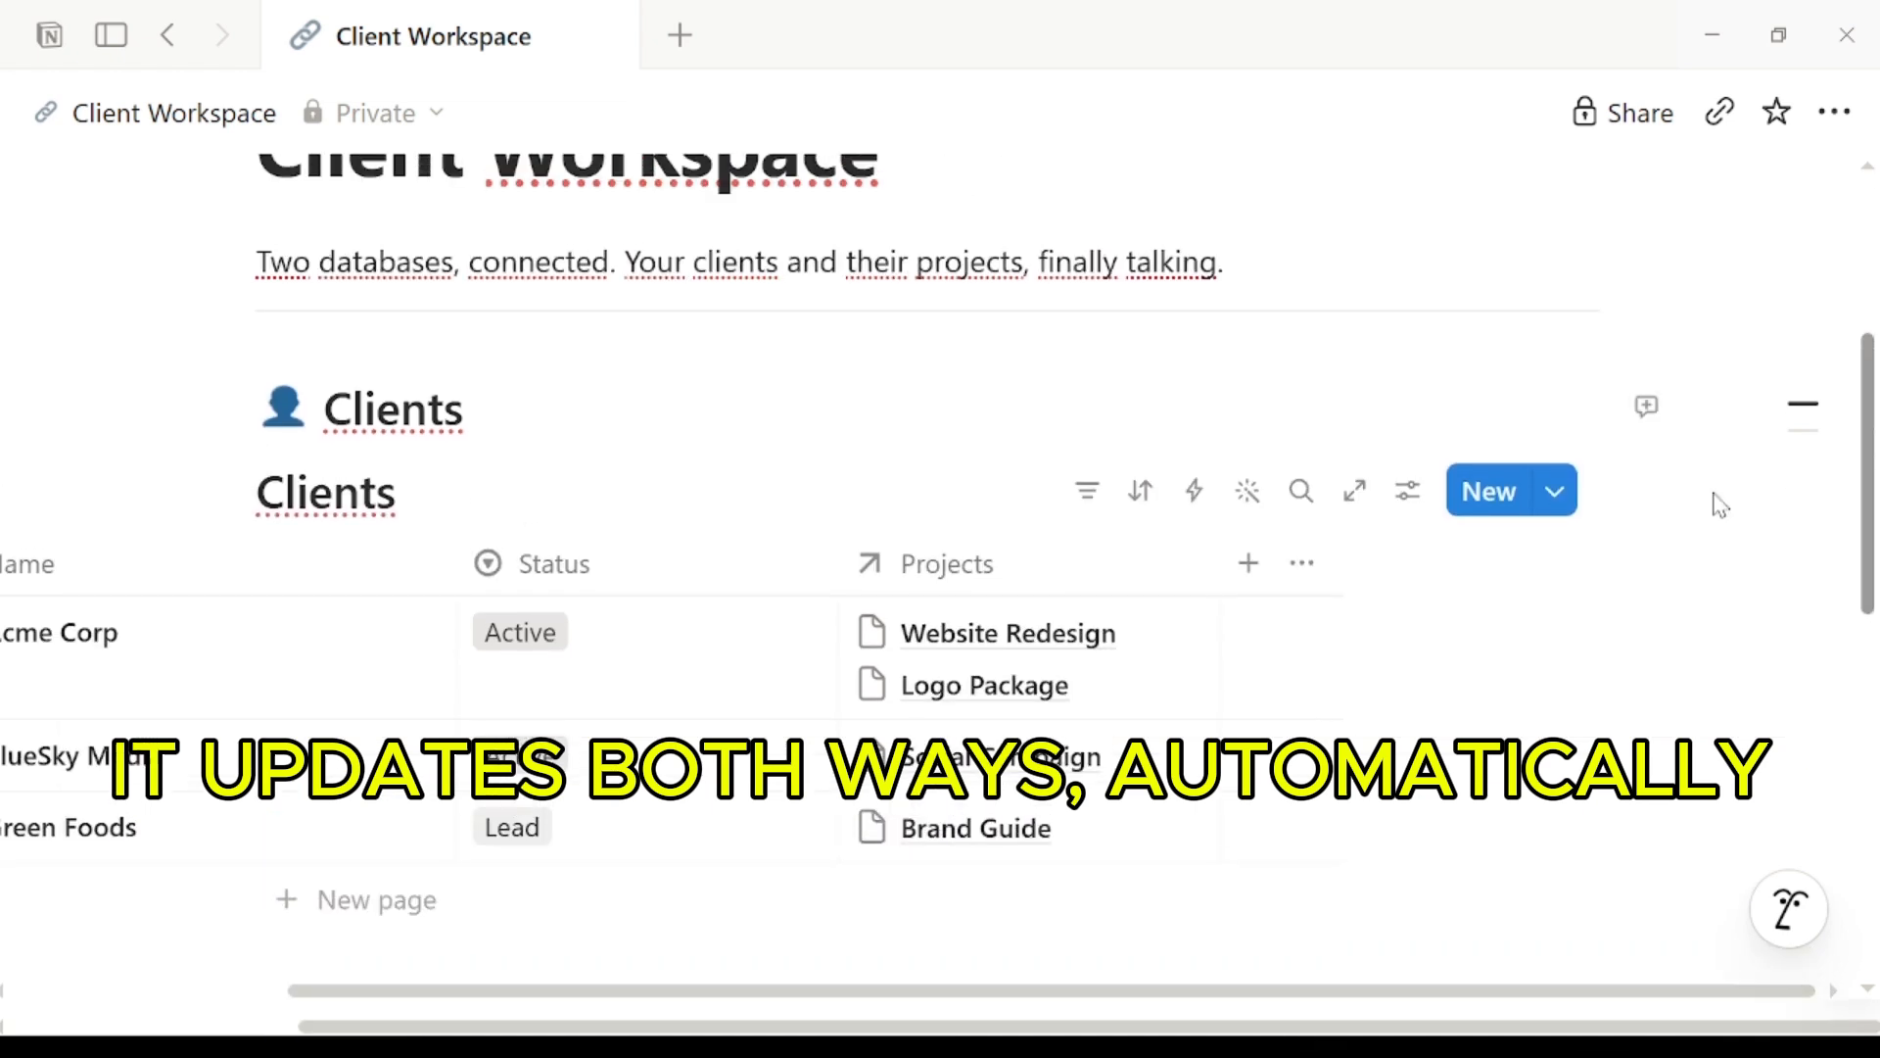
key("ctrl+minus")
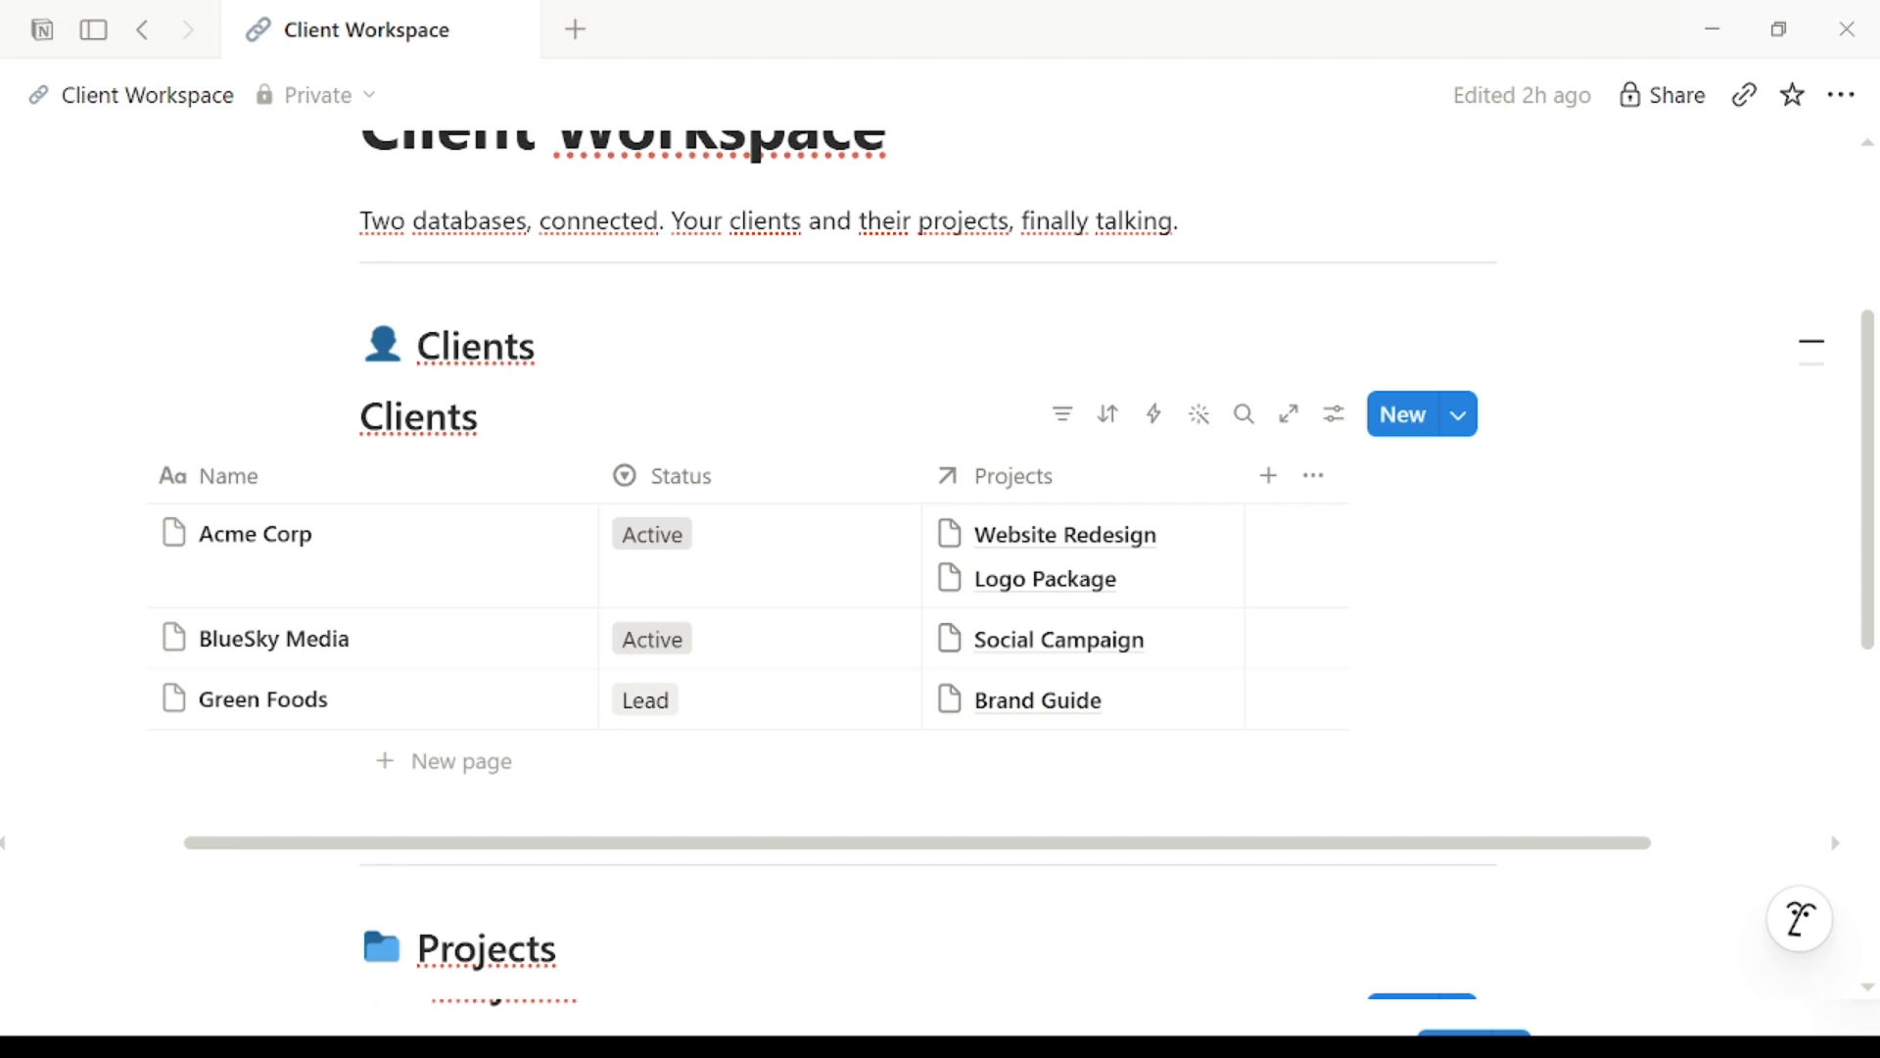
Step: Add a Rollup property named '# Projects' to the Clients table
left_click(1270, 475)
type("# Projects")
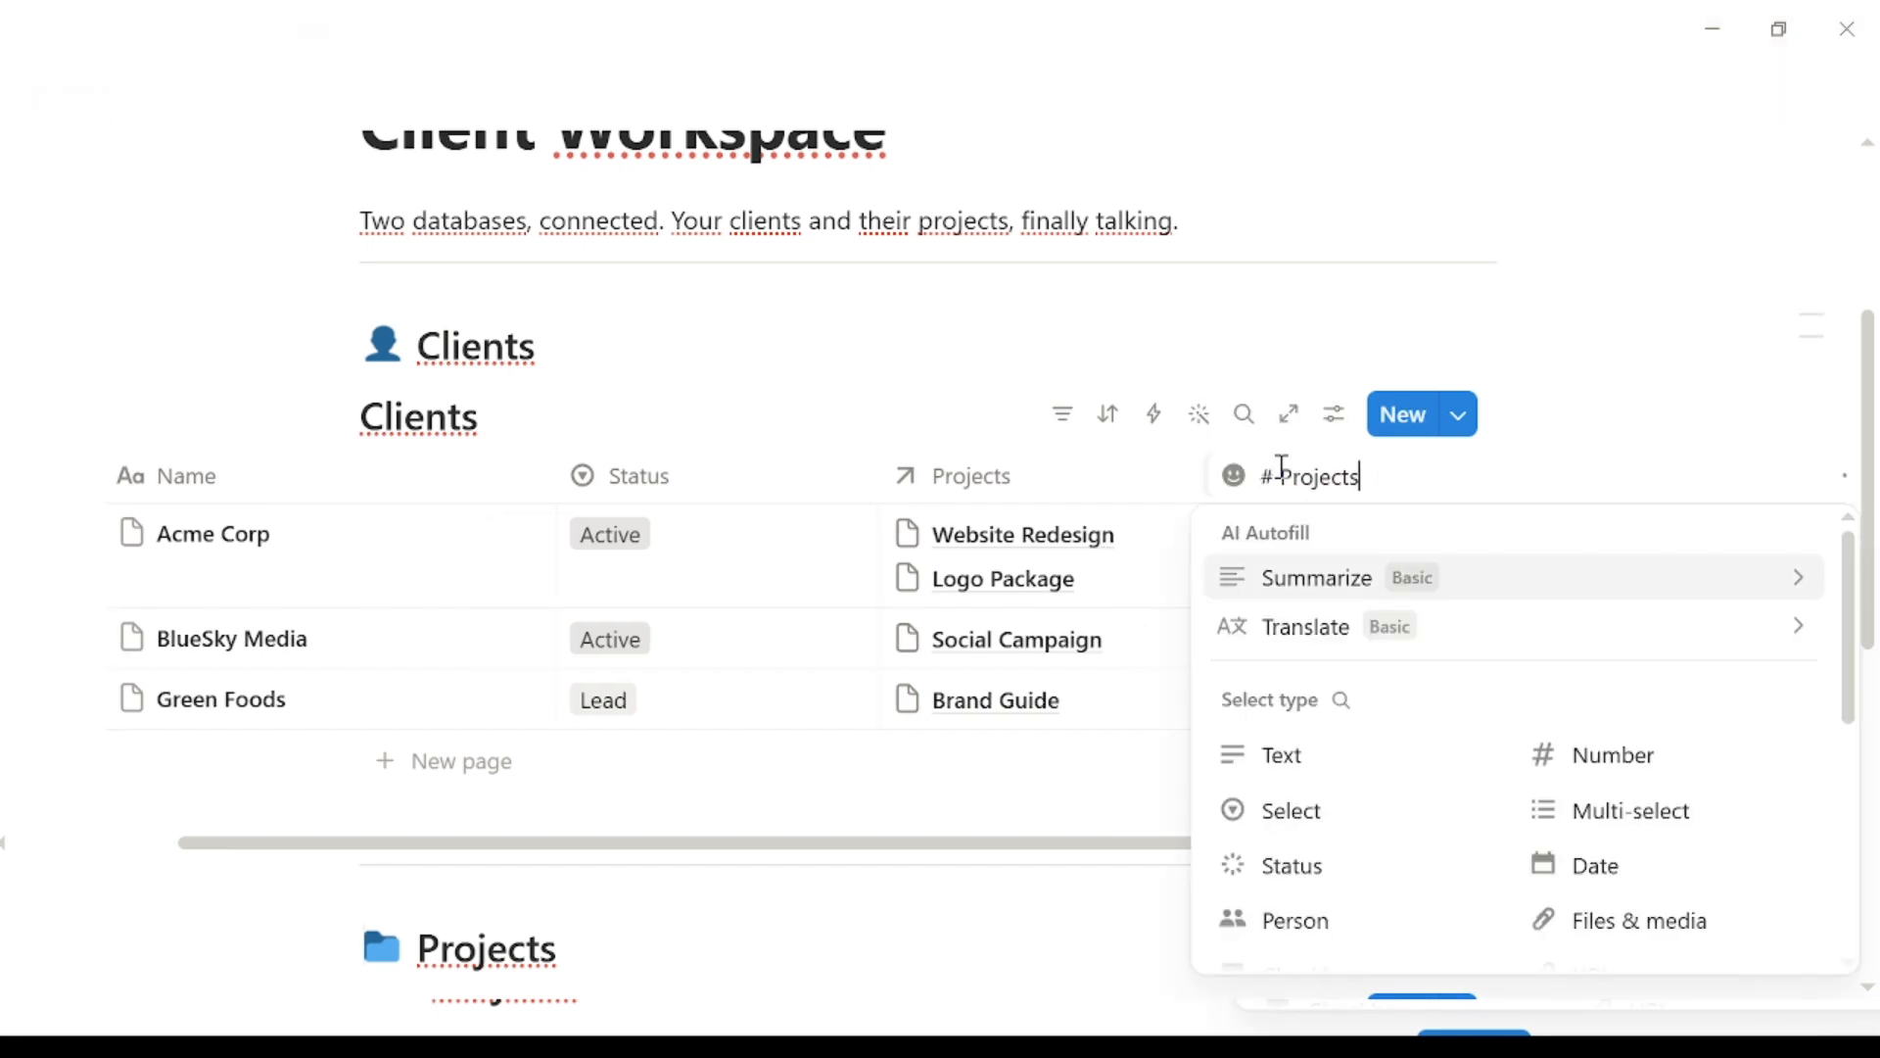
left_click_drag(1851, 651, 1857, 739)
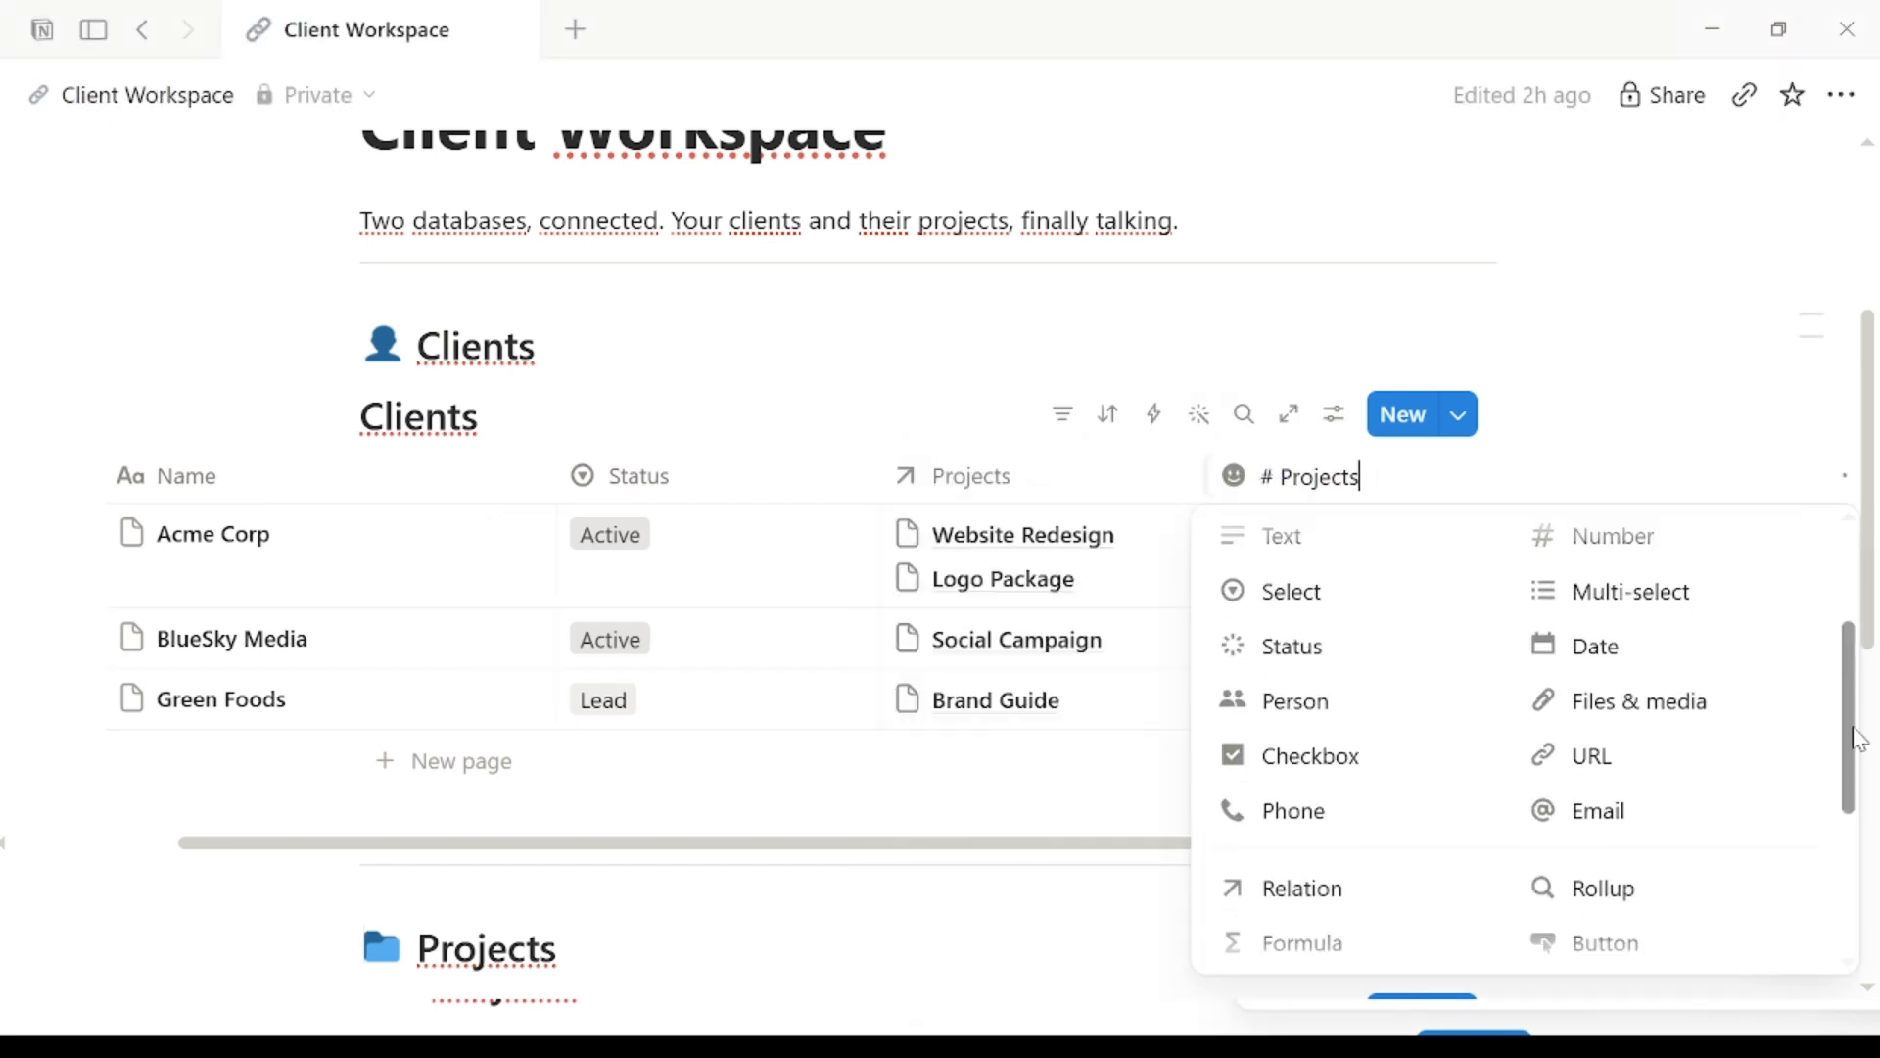
left_click(1611, 891)
Step: Set the rollup to Count all over the Projects relation, giving 2, 1 and 1
left_click(1348, 496)
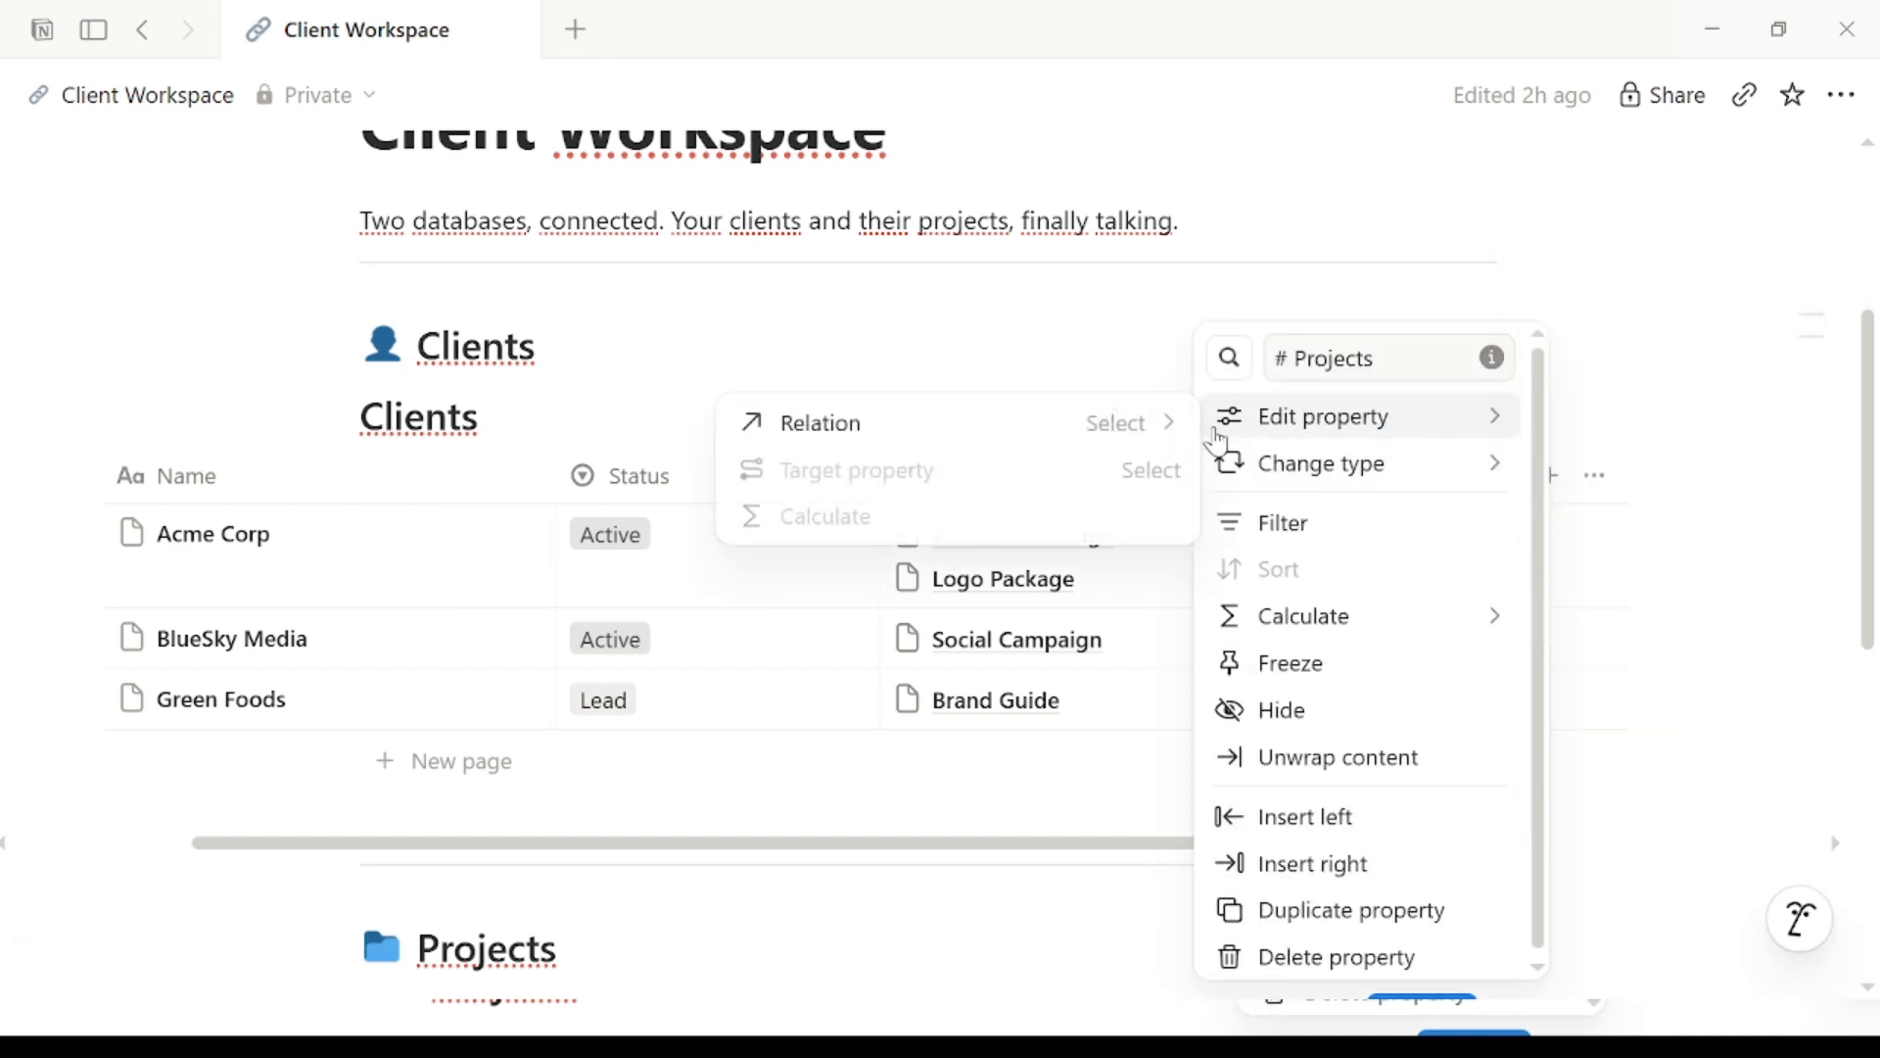
left_click(1161, 424)
left_click(1057, 471)
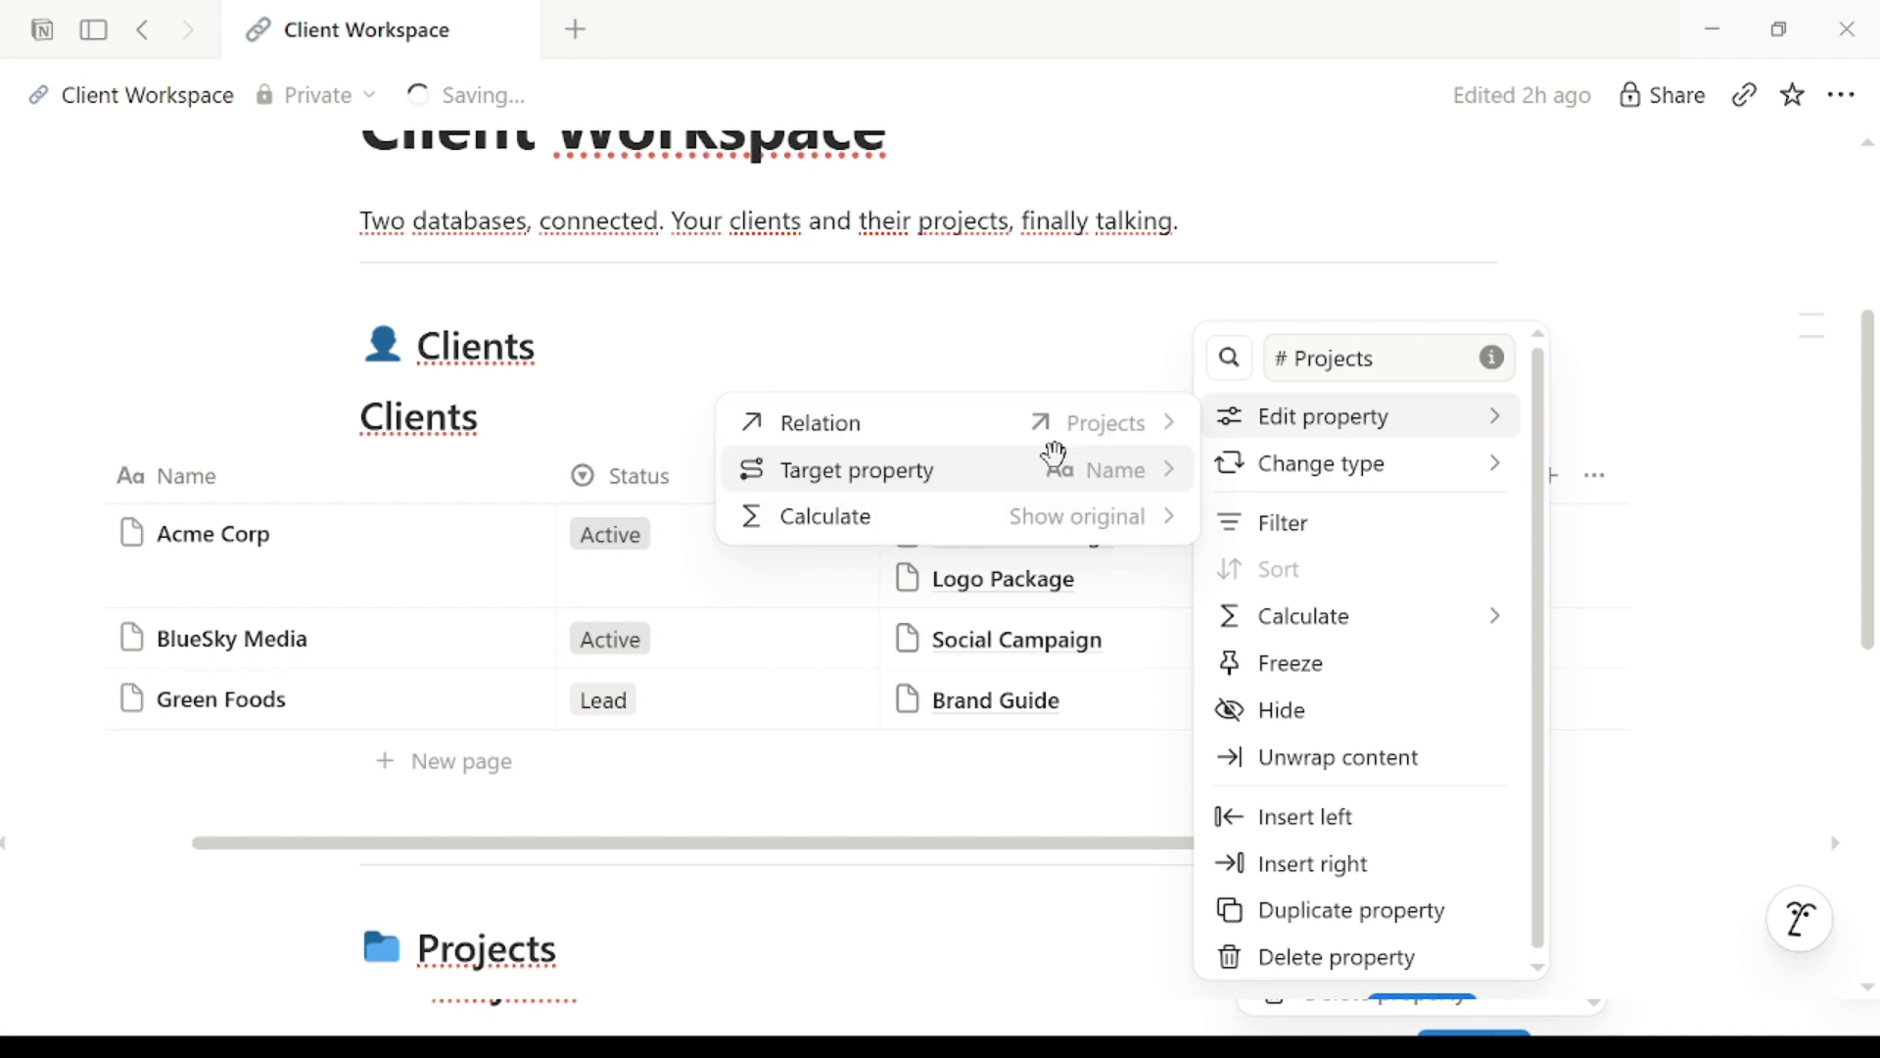
left_click(1133, 519)
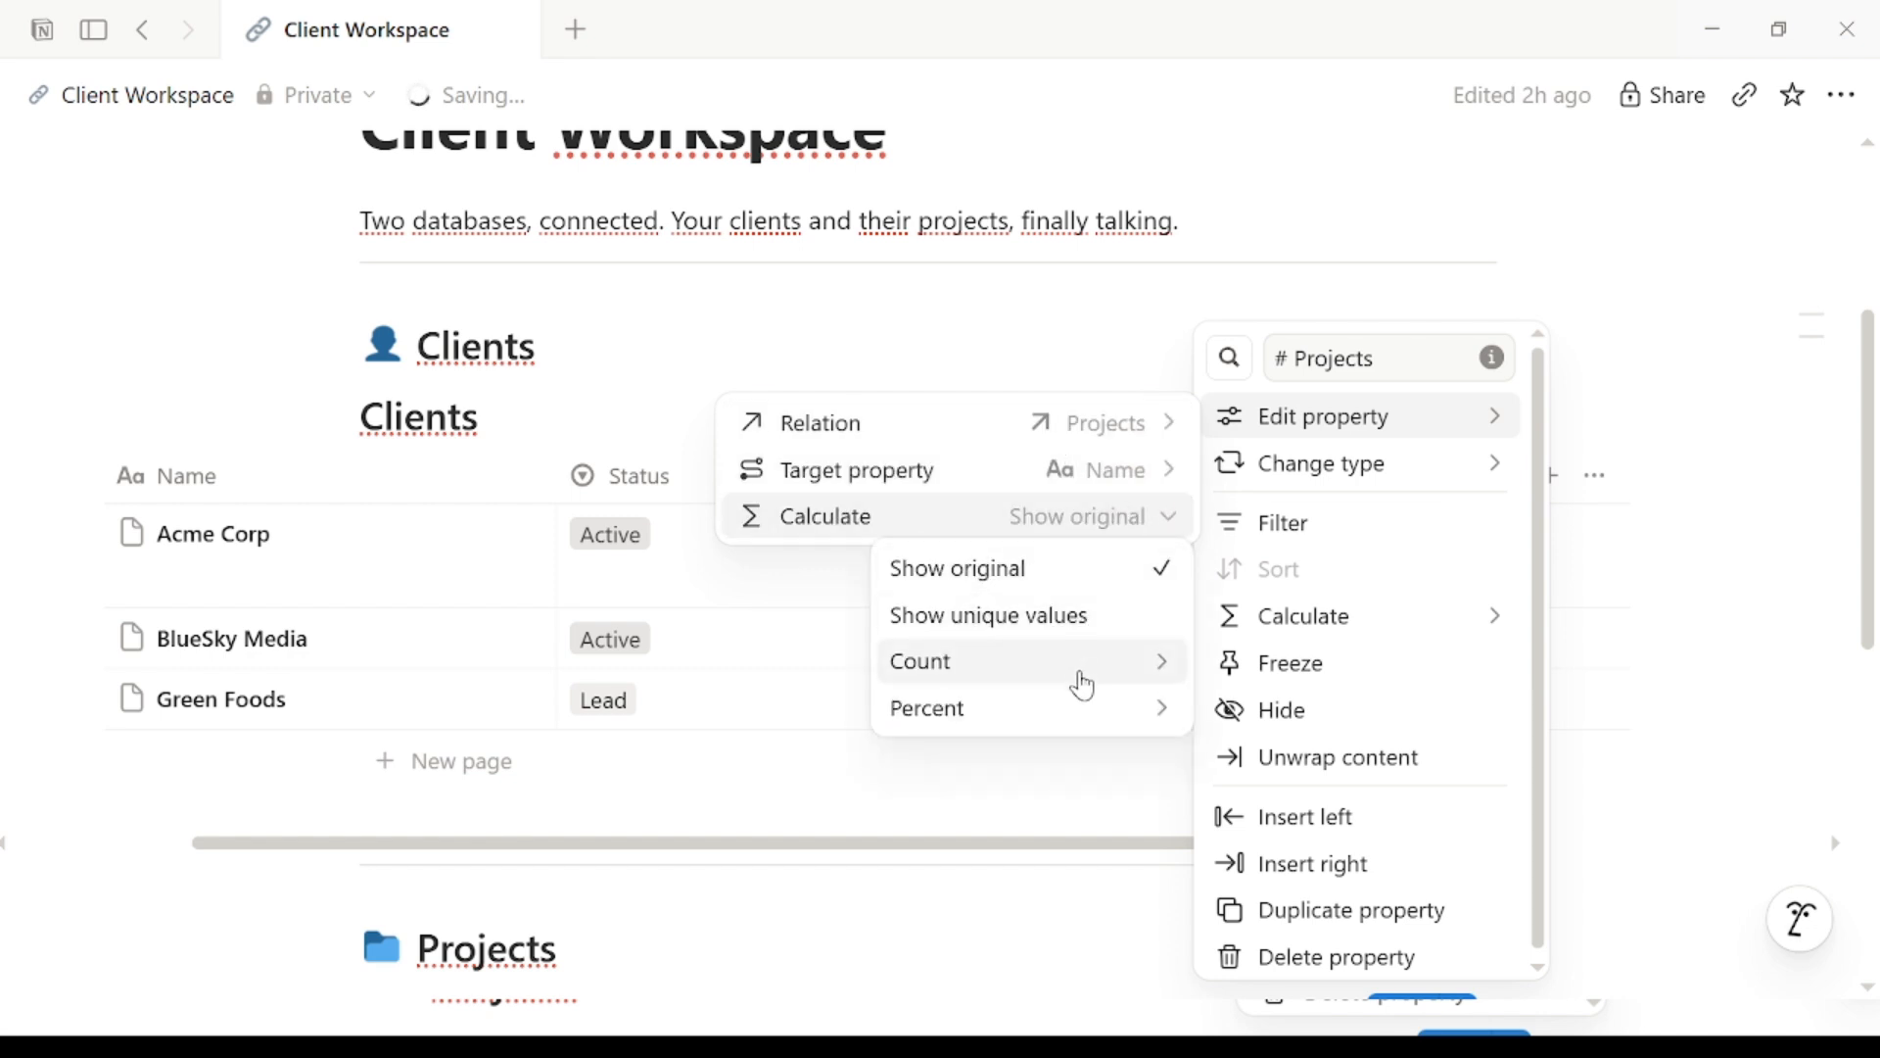
mouse_move(1145, 659)
left_click(1258, 588)
left_click(1124, 791)
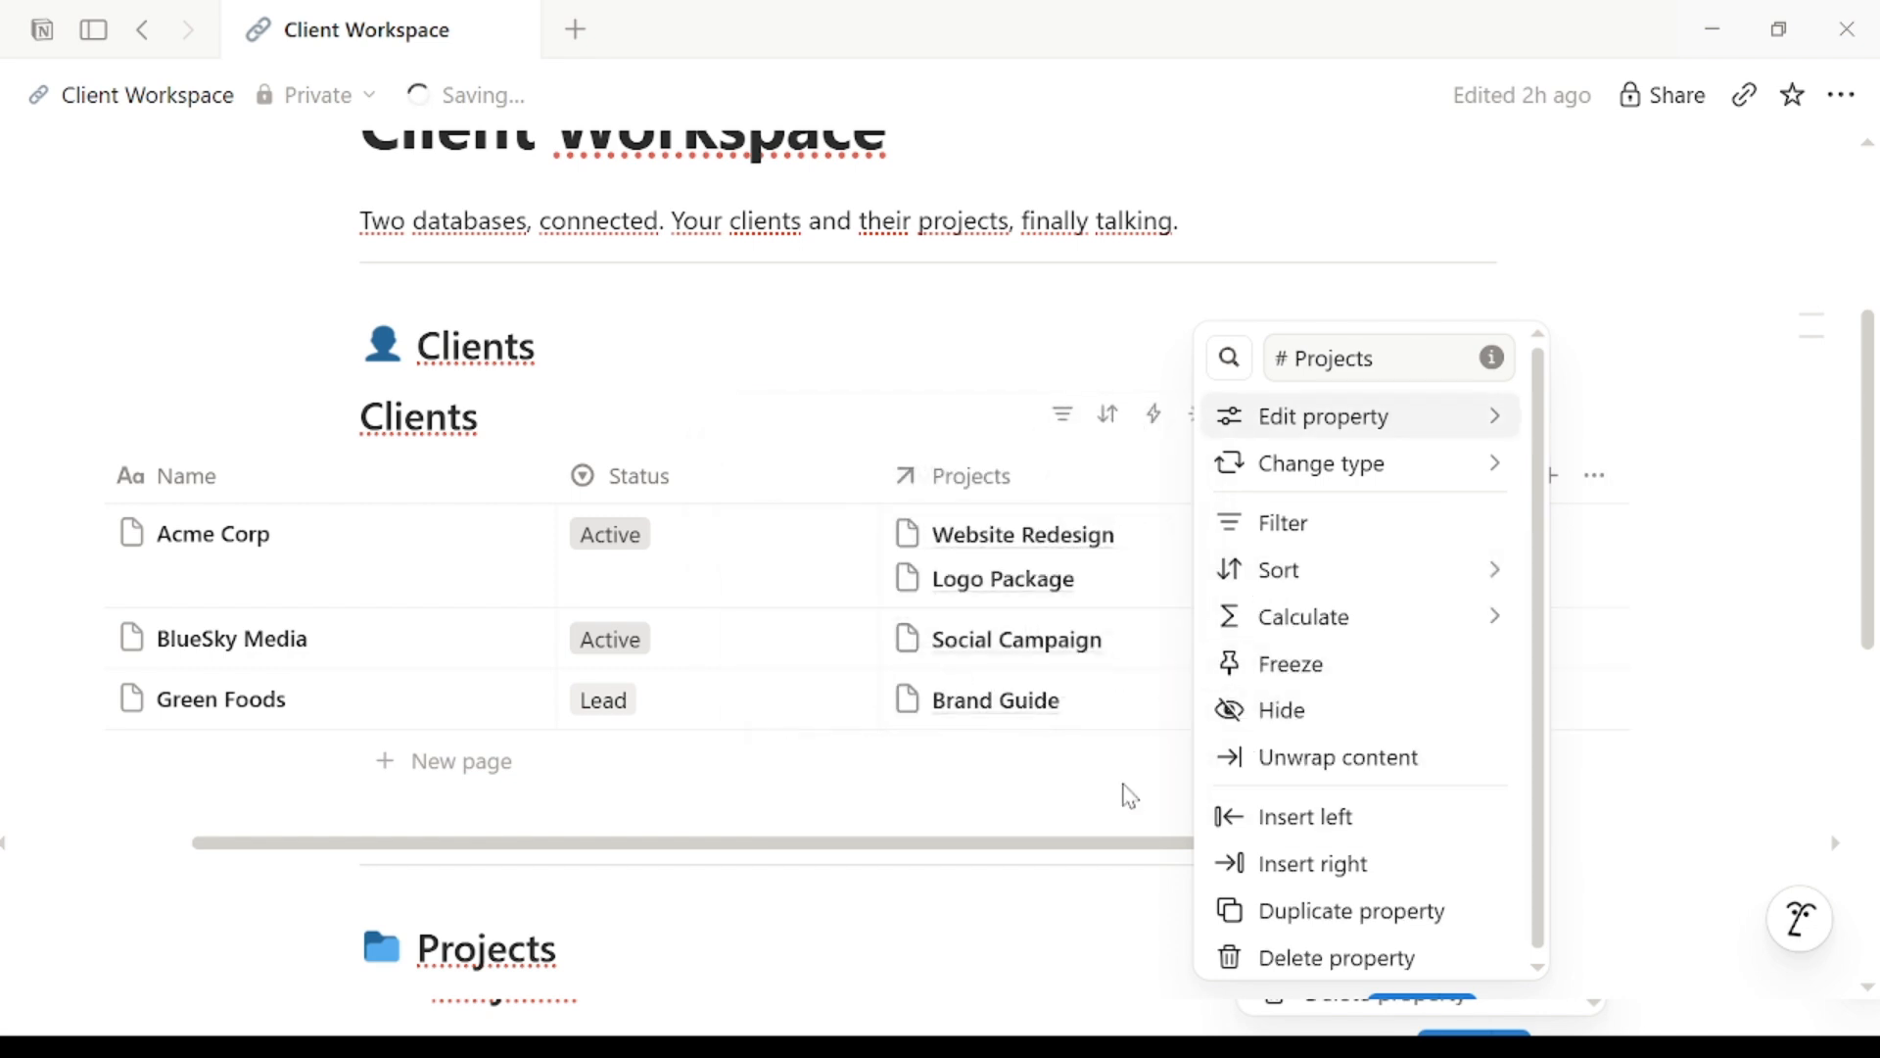
left_click(1124, 786)
left_click_drag(1173, 855, 1419, 898)
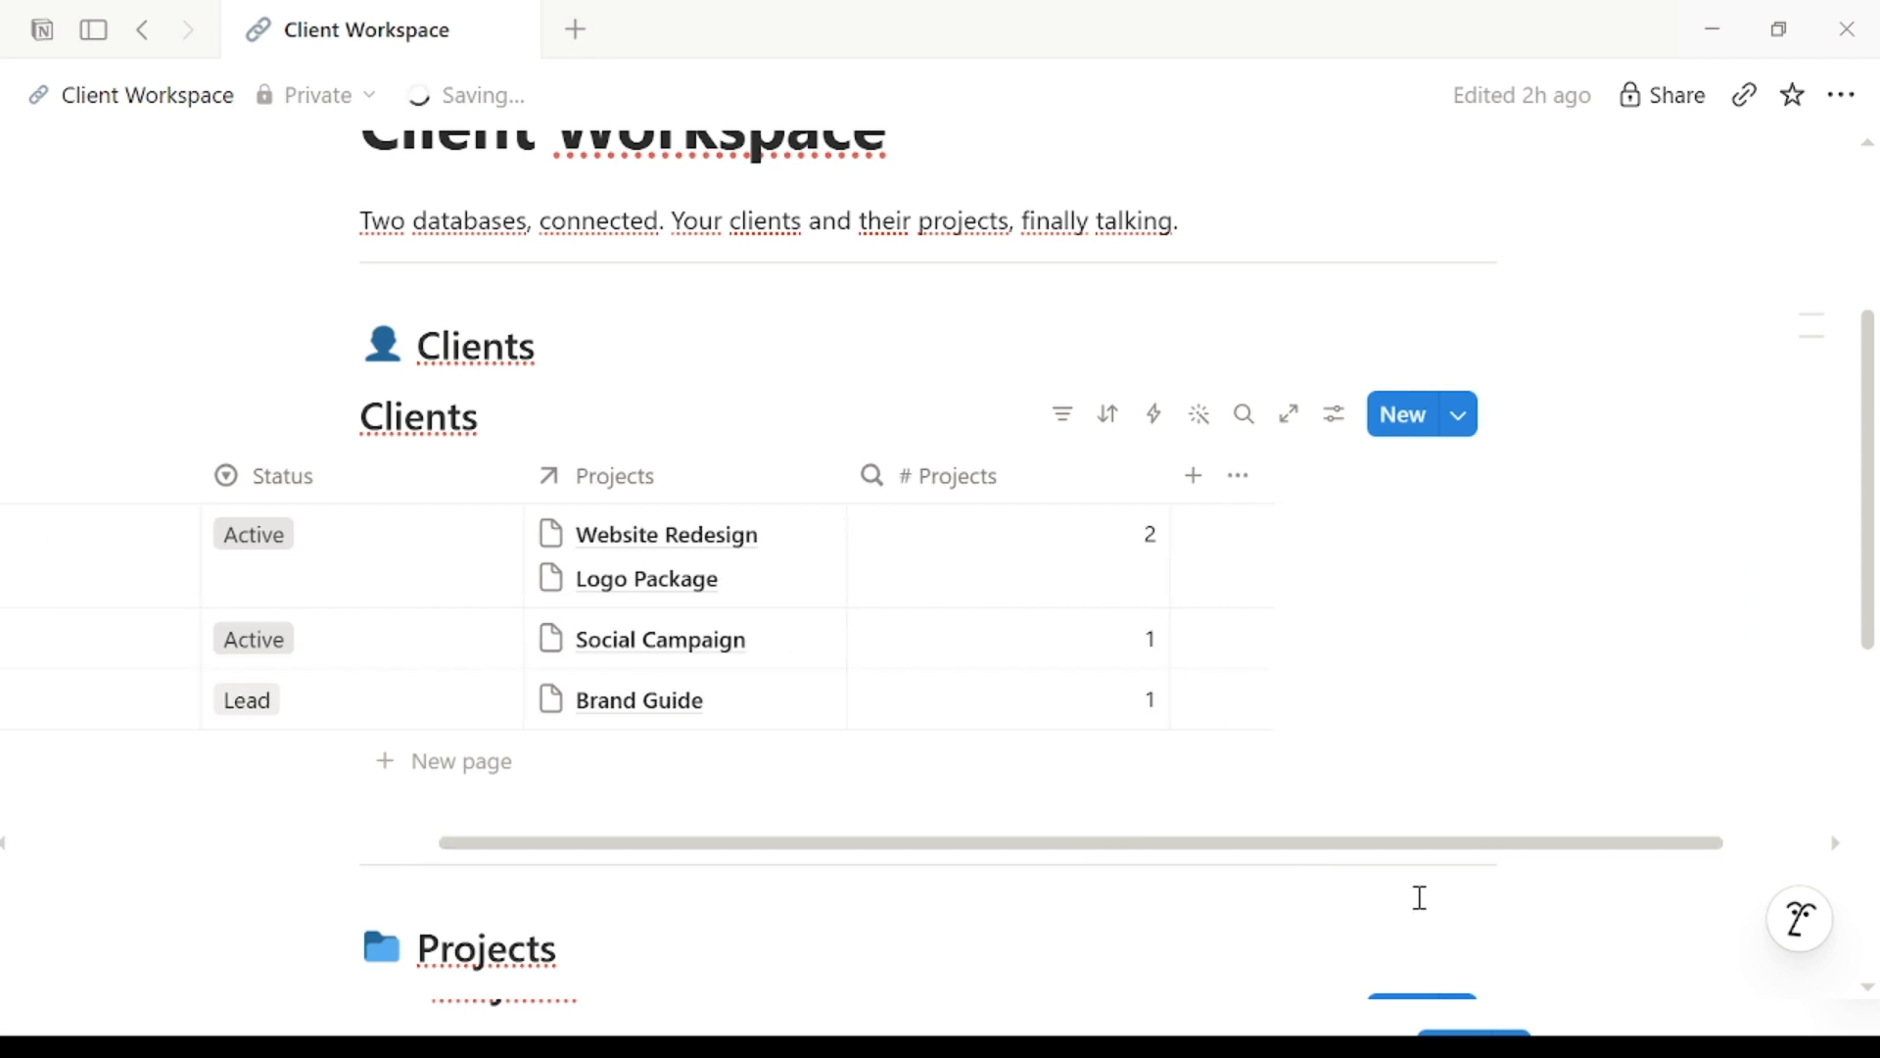